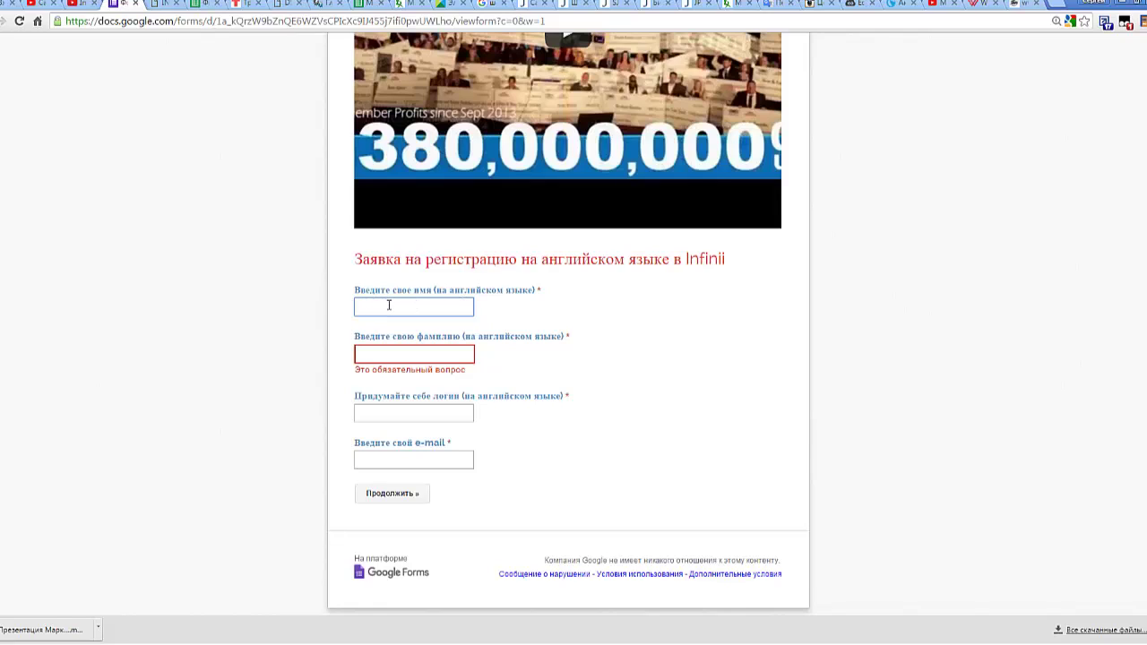
Examine the first name, surname, login and e-mail fields of the existing registration form
double_click(482, 290)
left_click(400, 365)
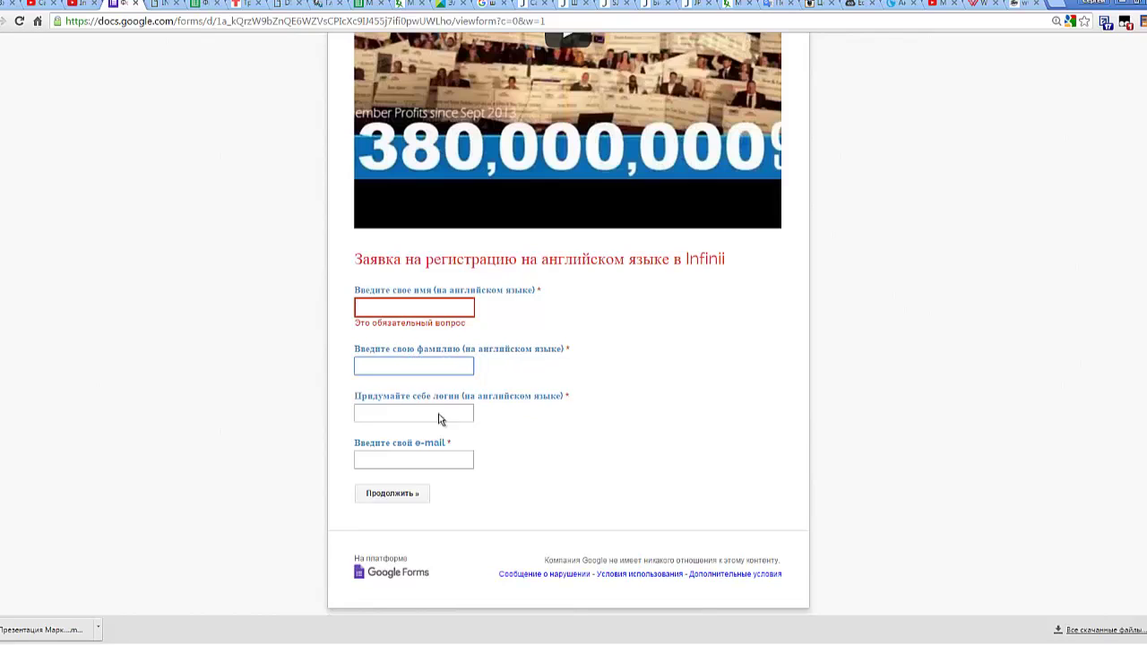
left_click(411, 415)
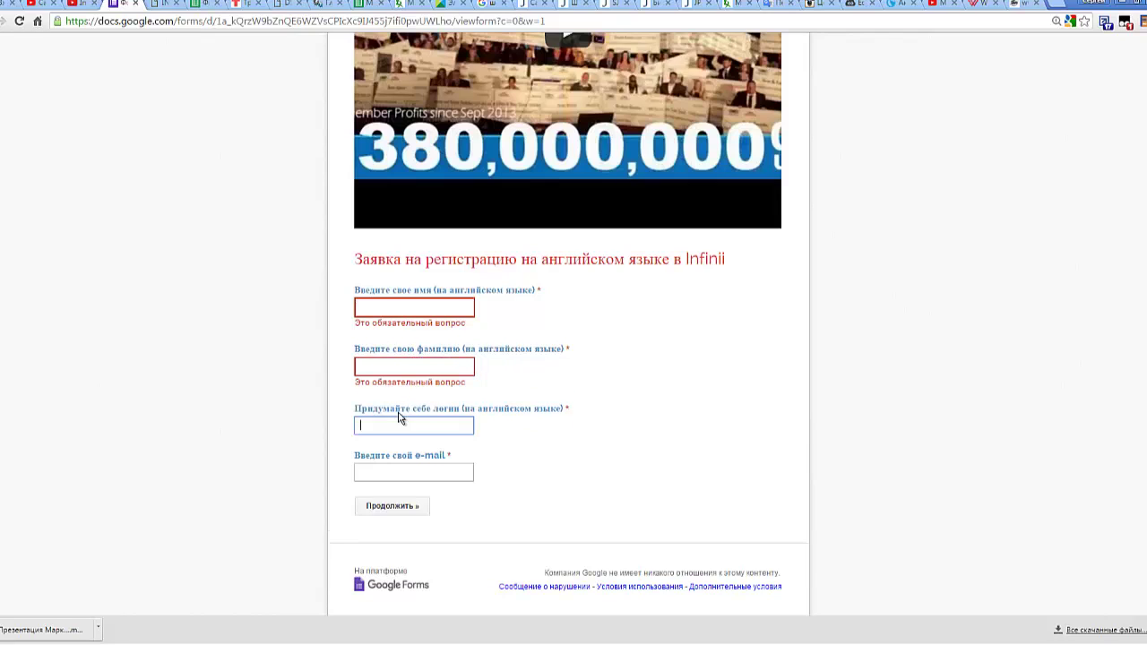
left_click(363, 475)
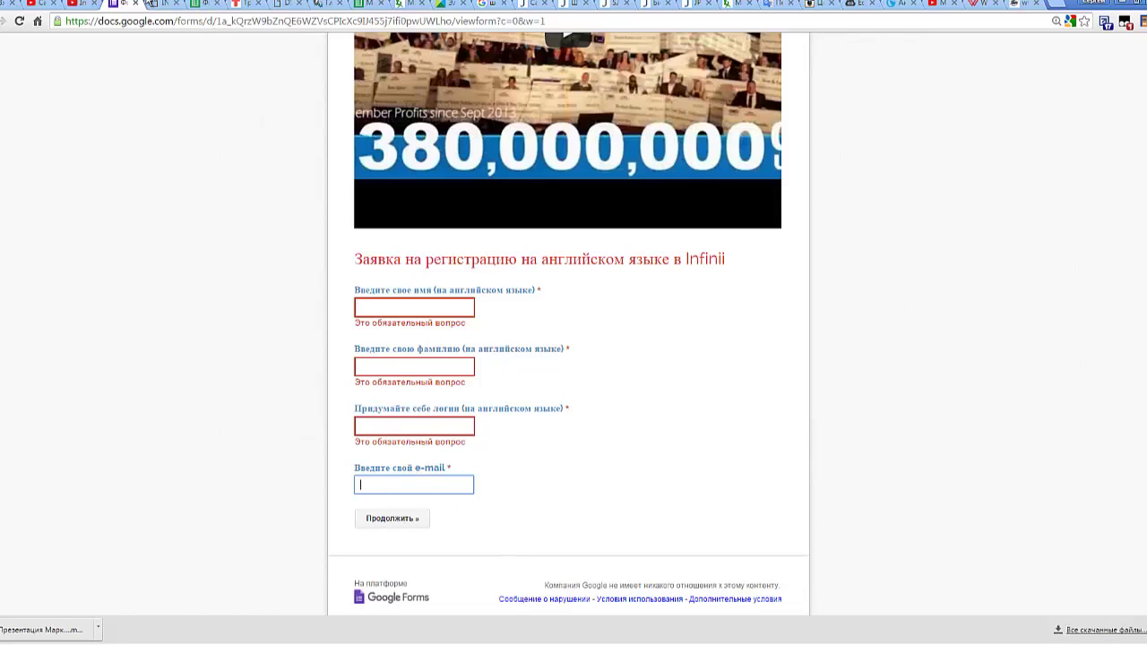
Check the spreadsheet with the form's collected responses and return to the registration form
left_click(199, 7)
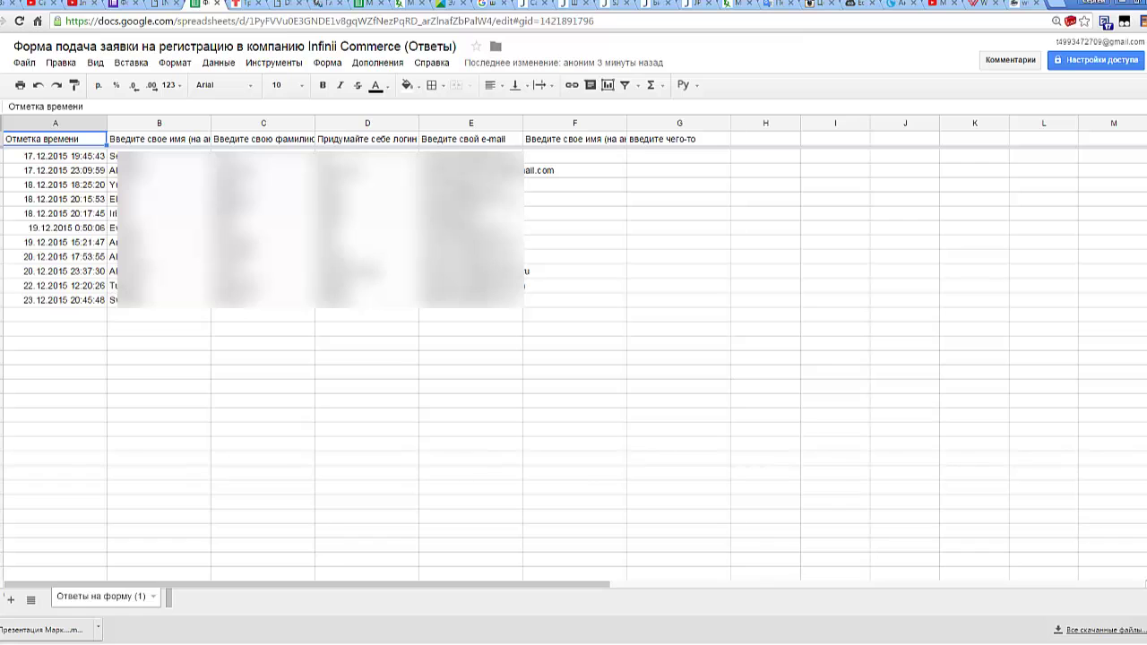
left_click(113, 301)
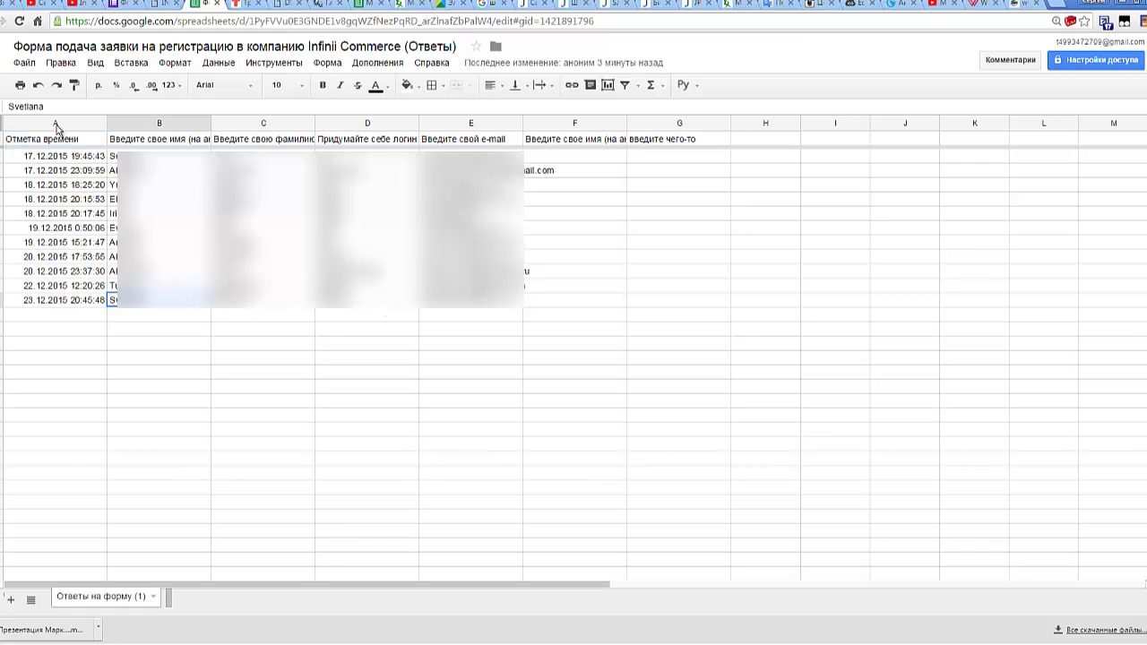
left_click(117, 5)
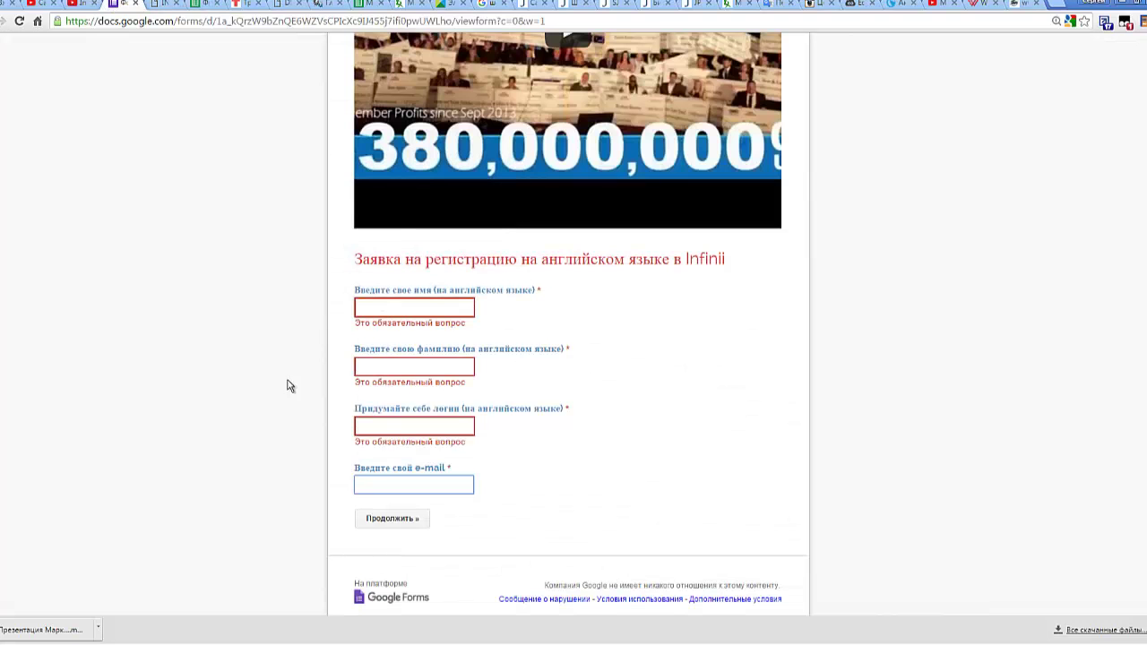
left_click(299, 354)
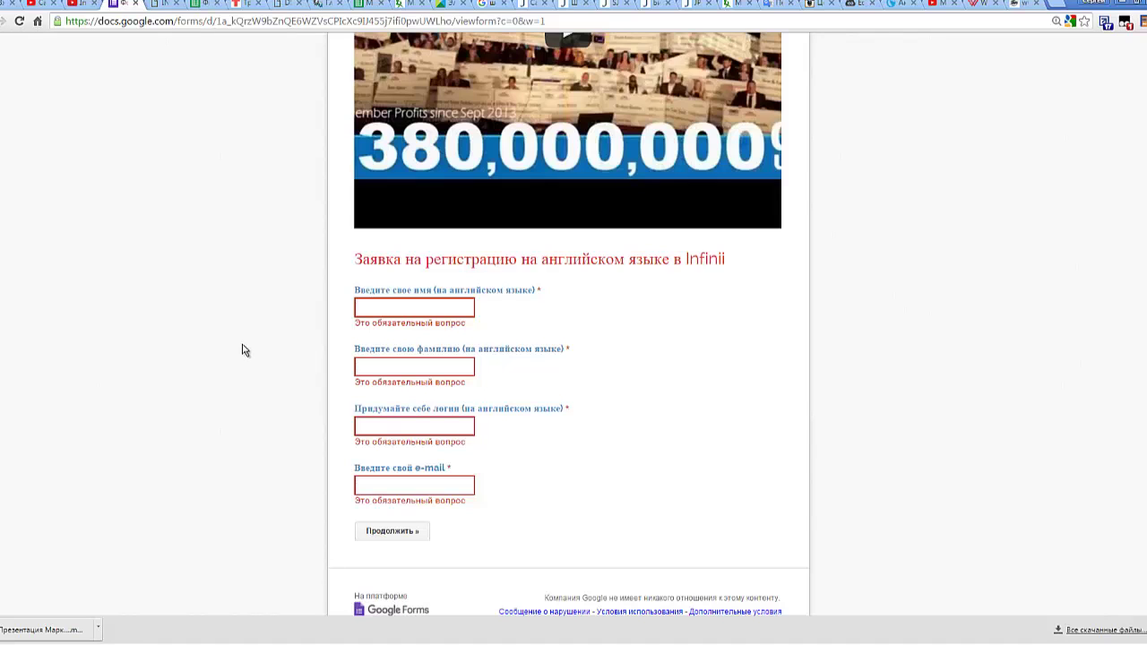
scroll(242, 350, "up", 10)
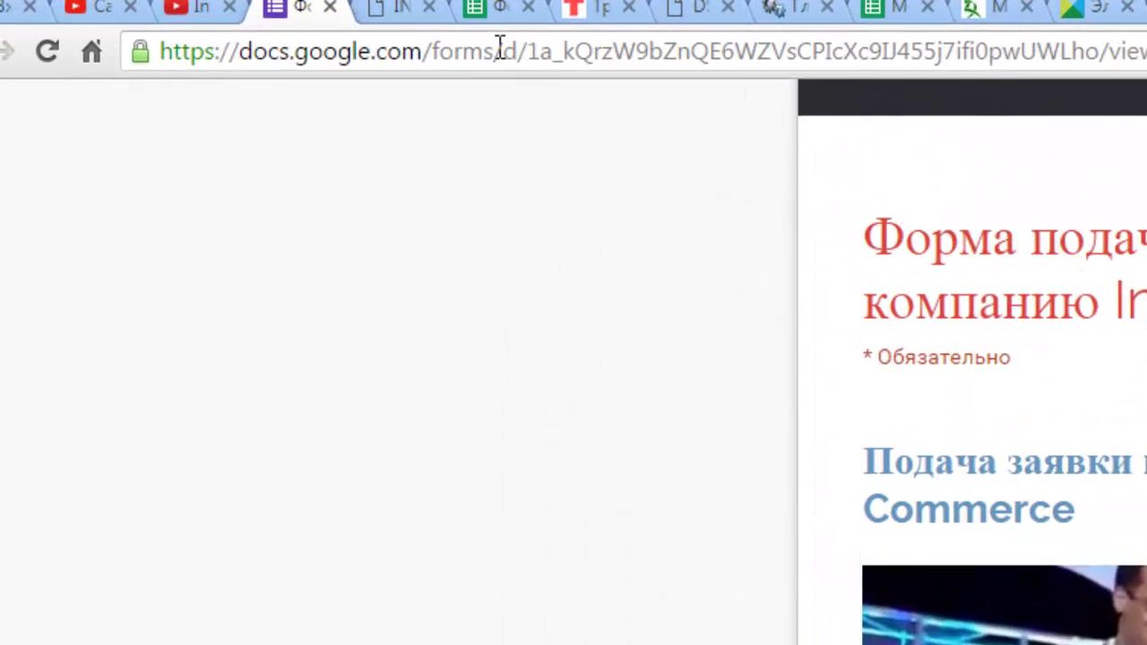
left_click_drag(500, 46, 108, 47)
key("ctrl+c")
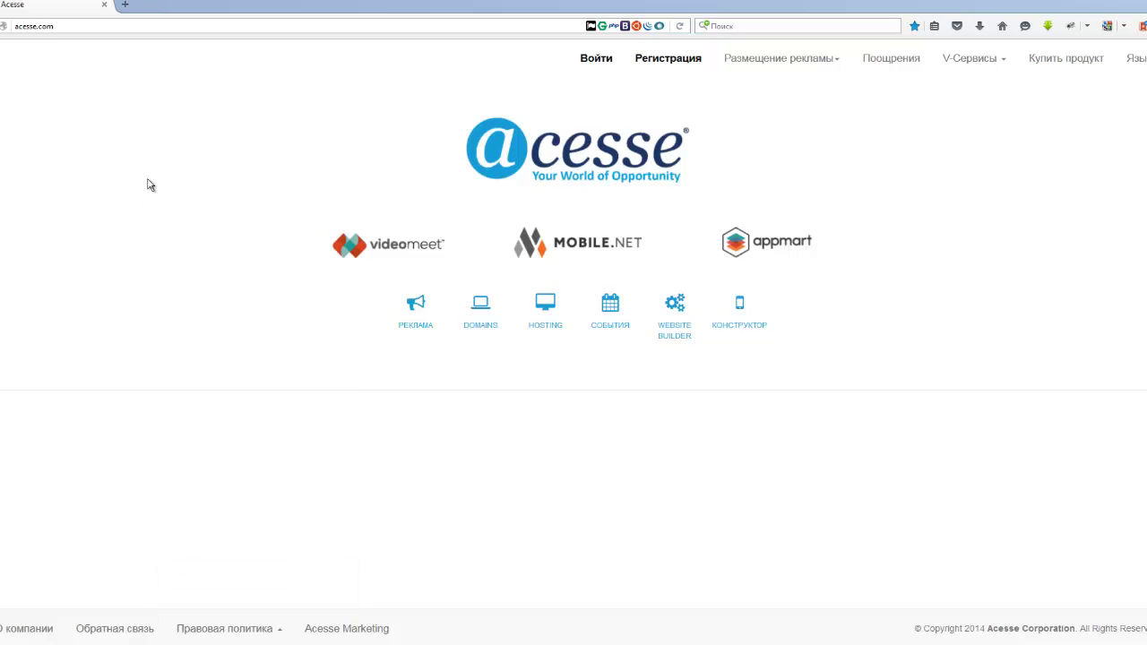
left_click(72, 26)
key("ctrl+v")
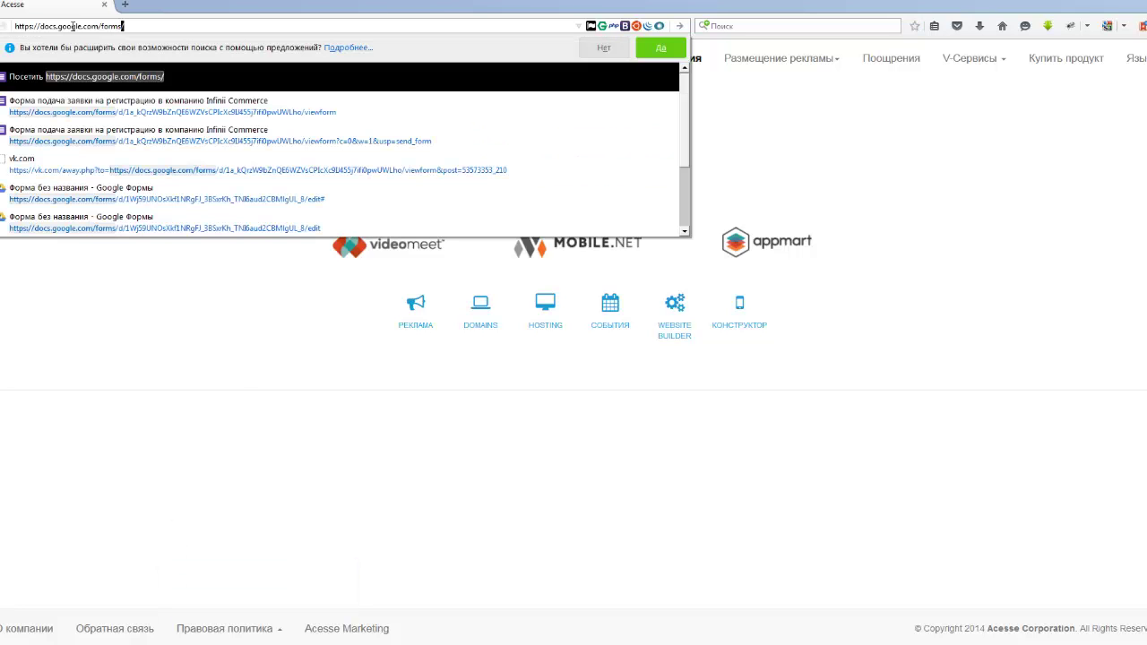
key("Return")
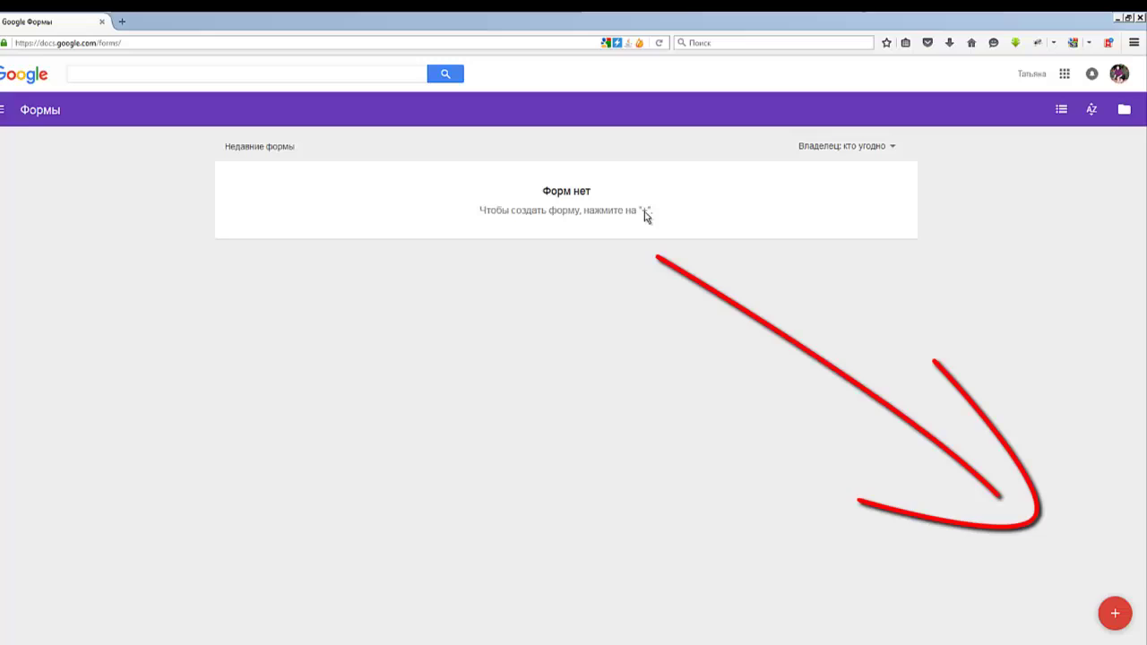
left_click(1118, 615)
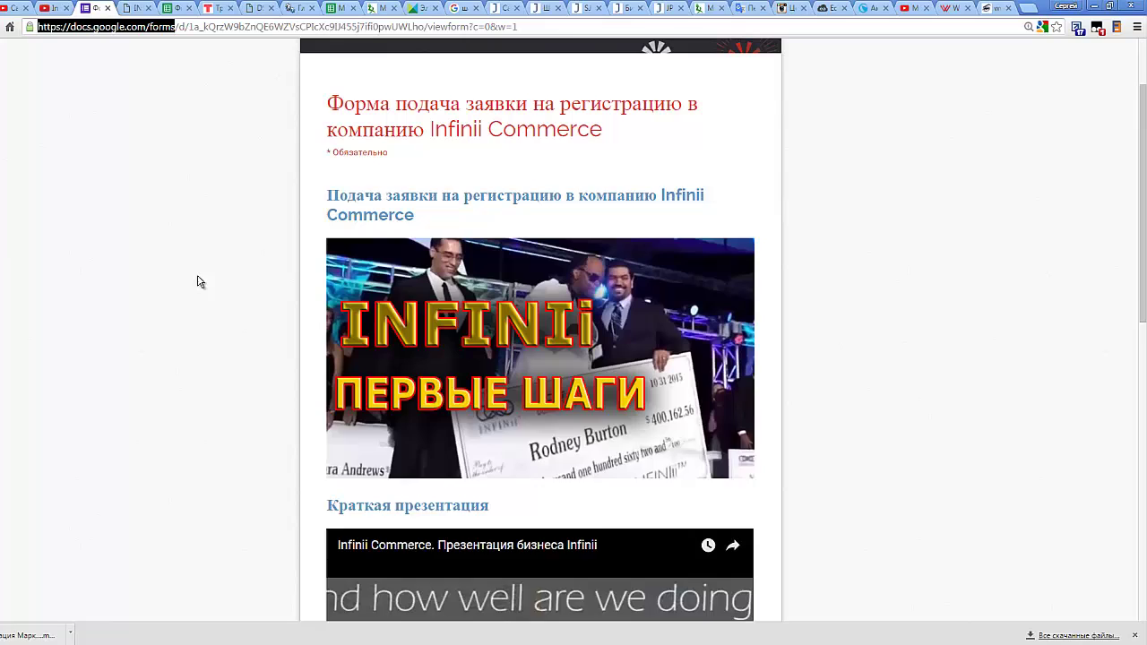
Copy the sample form's heading and set it as the new form's title: "Форма подача заявки на регистрацию в компанию Infinii Commerce"
scroll(198, 281, "up", 2)
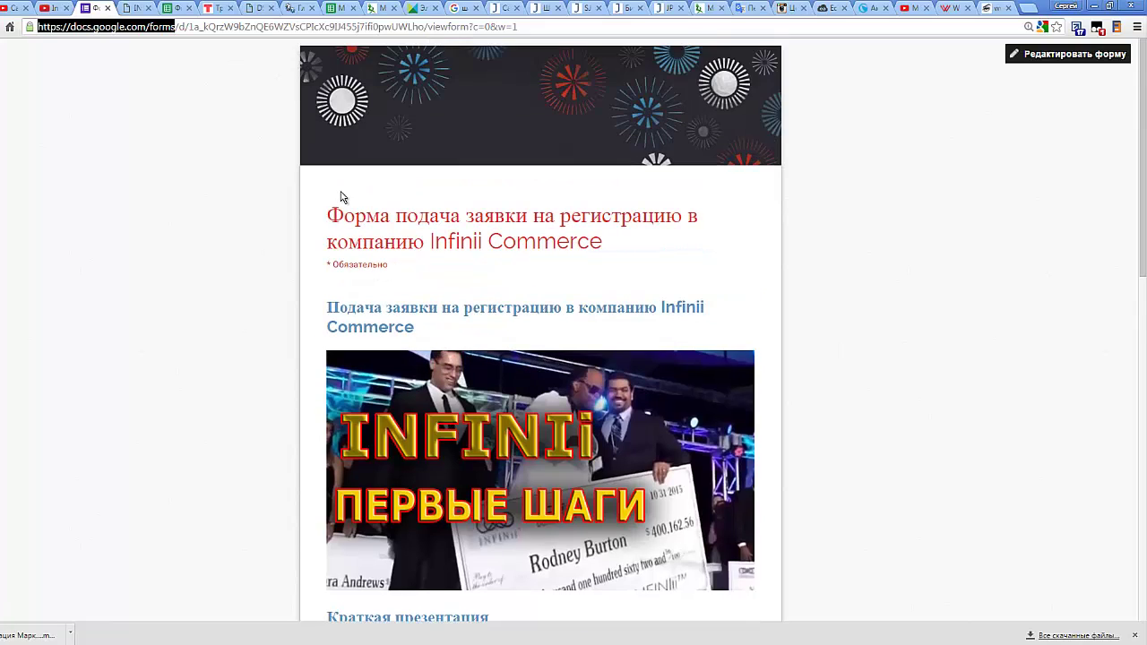
left_click_drag(330, 216, 642, 250)
key("ctrl+c")
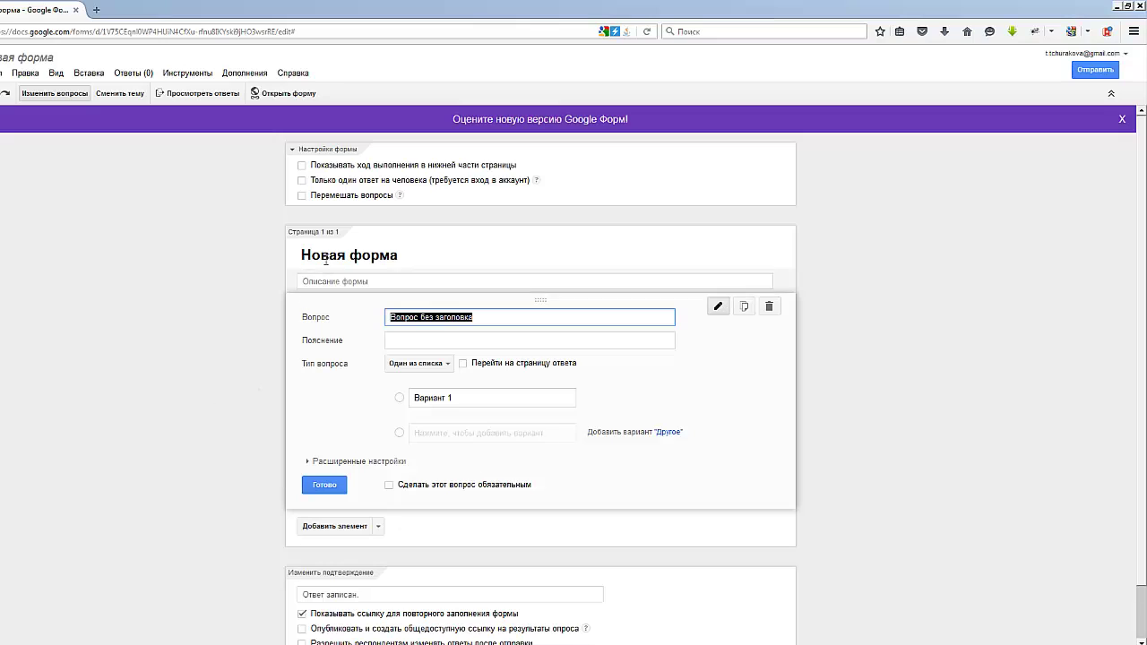
left_click(338, 255)
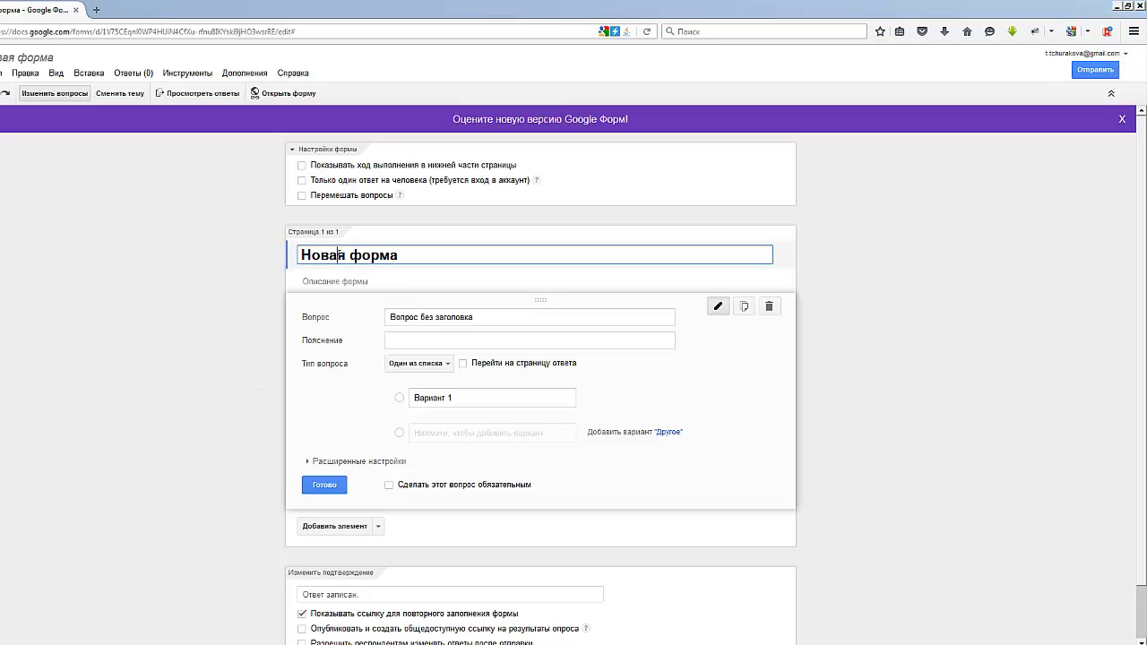
key("ctrl+a")
key("ctrl+v")
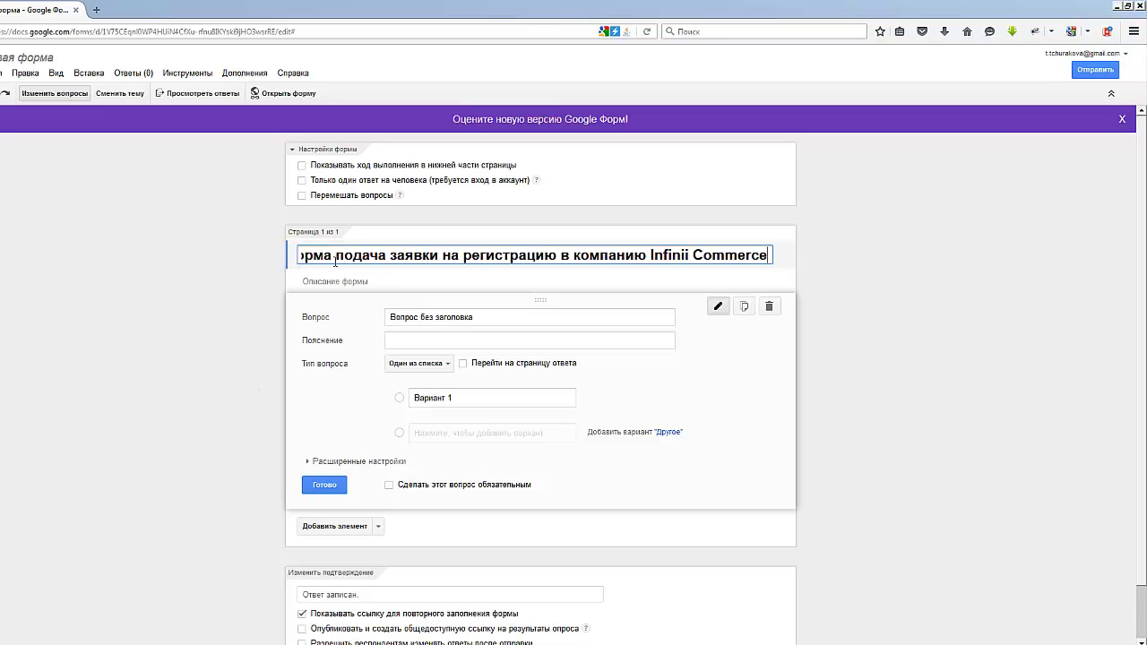
left_click(325, 320)
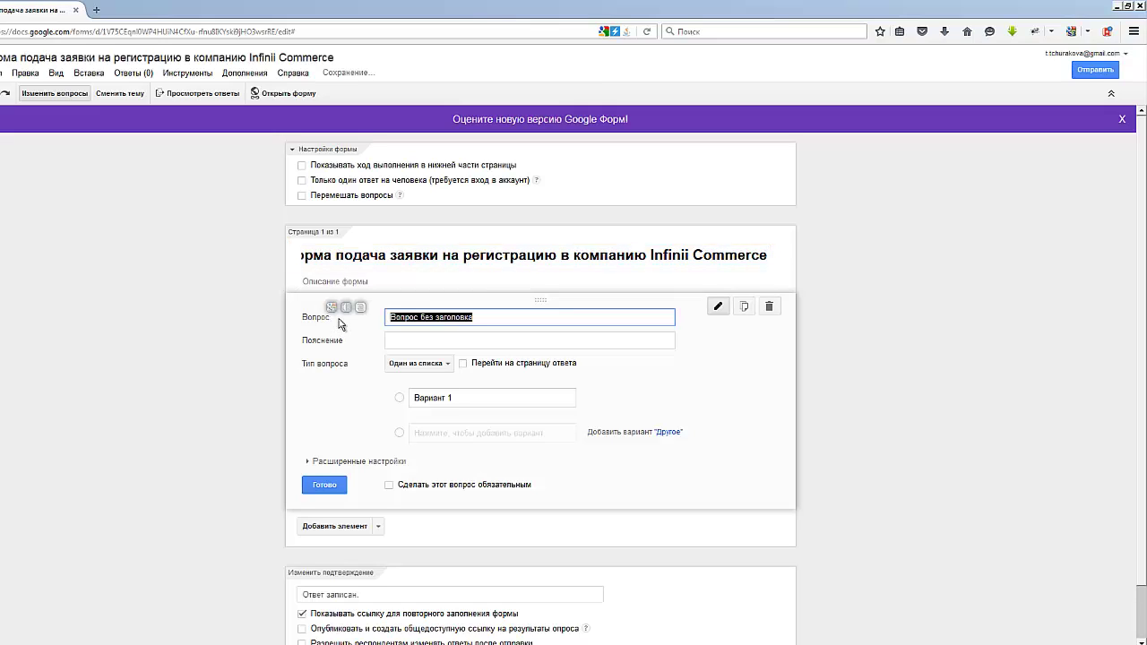
left_click(330, 280)
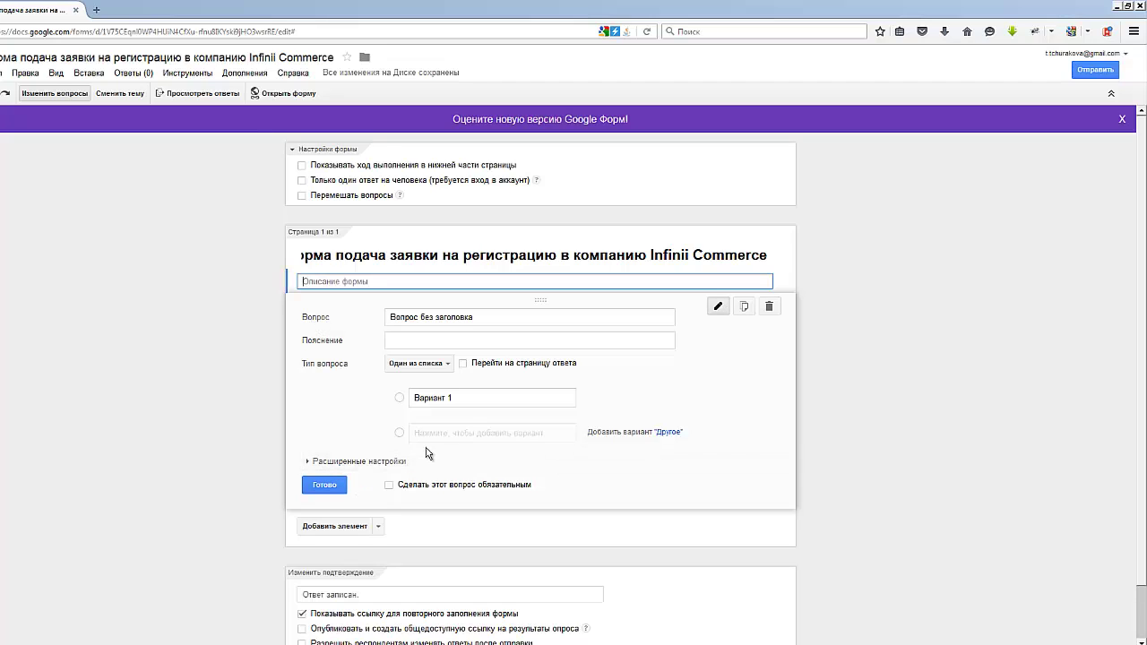
Set the first question's type to Текст and title it "Введите свое имя (на английском языке)", copied from the sample form
left_click(421, 364)
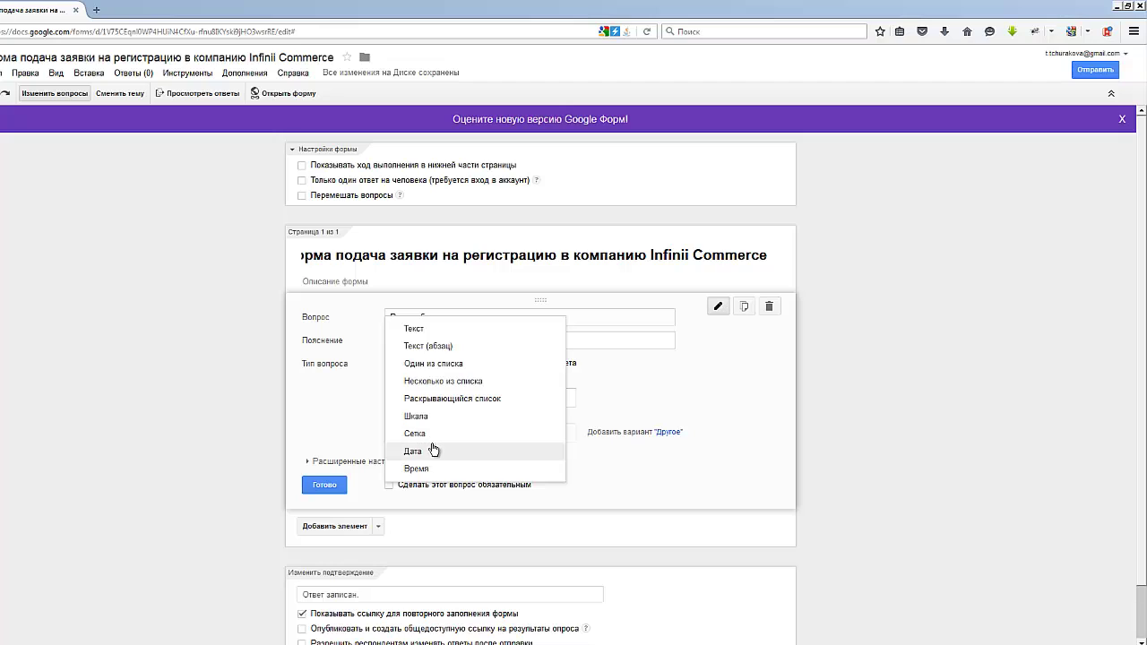
left_click(429, 330)
left_click(473, 319)
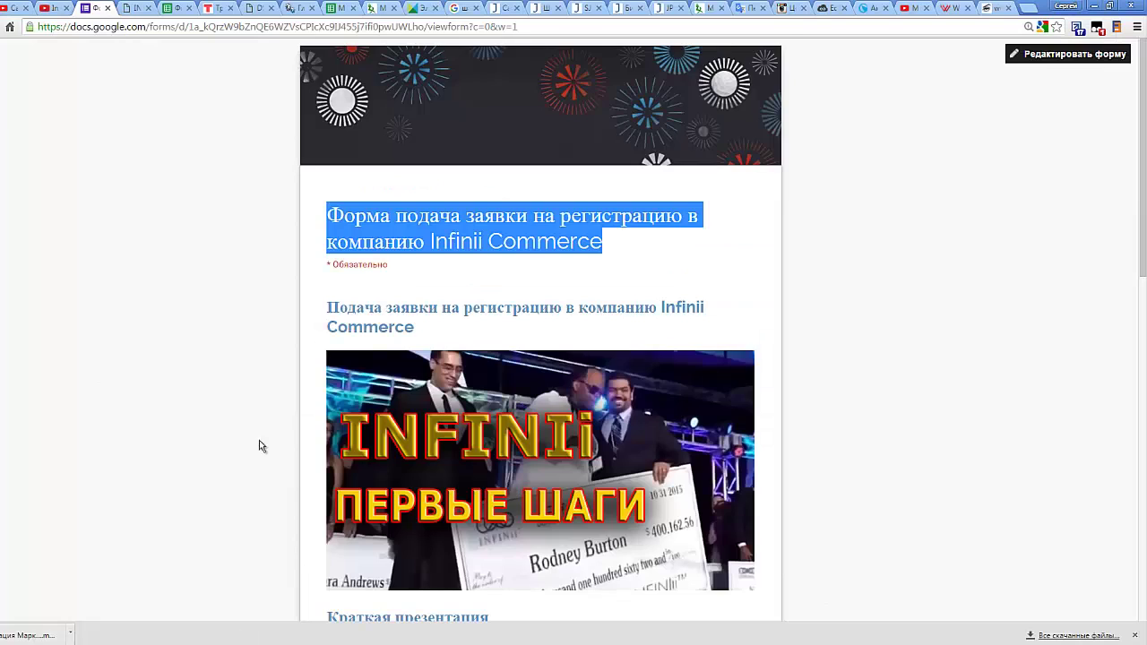
scroll(259, 440, "down", 6)
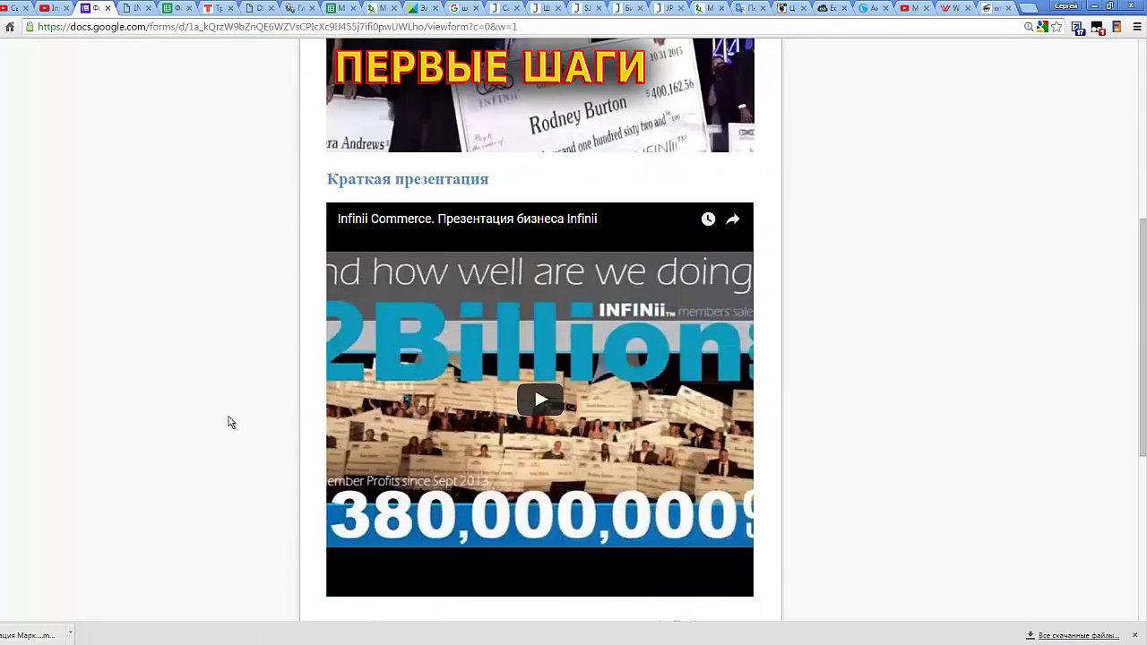
scroll(227, 422, "down", 2)
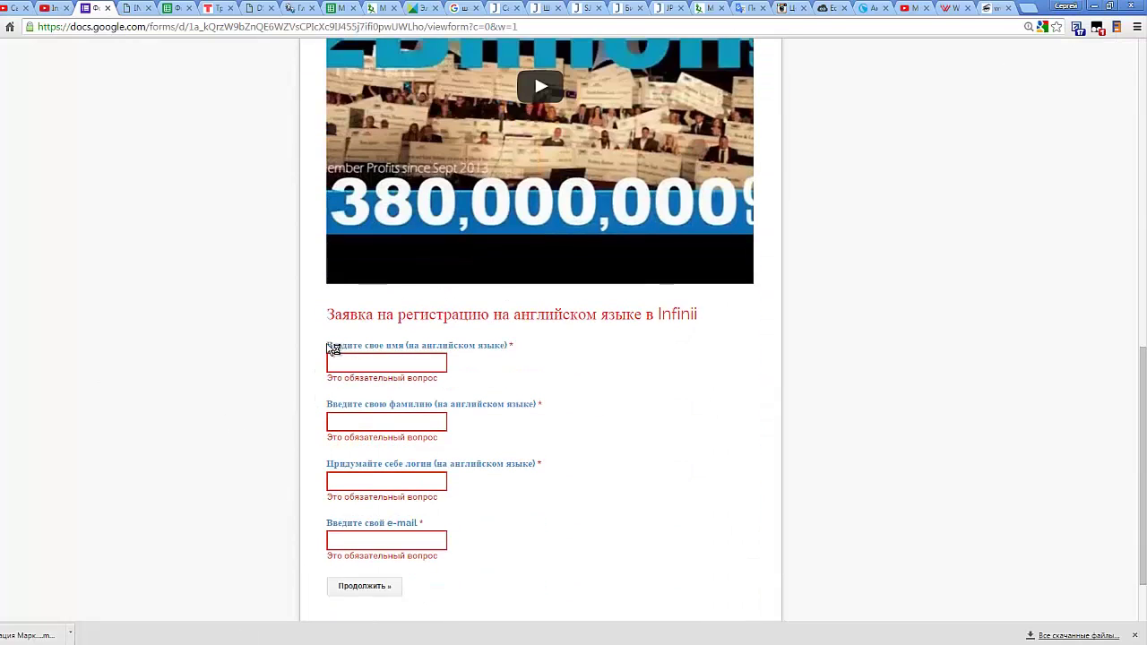
left_click_drag(328, 346, 520, 351)
key("ctrl+c")
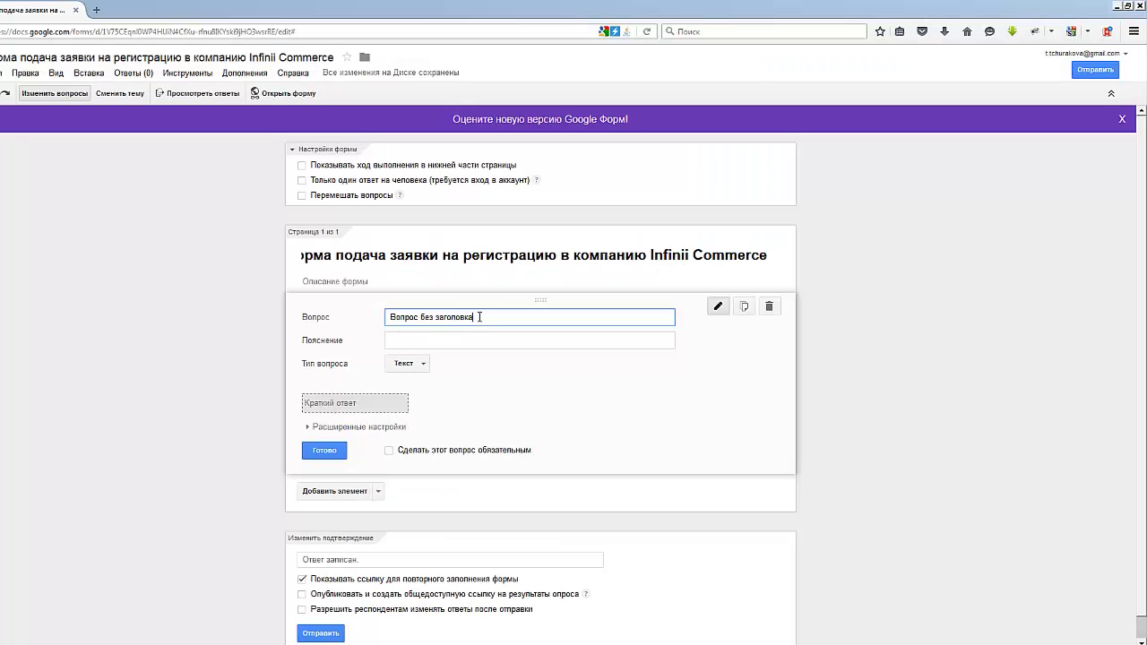
left_click_drag(479, 316, 363, 315)
key("ctrl+v")
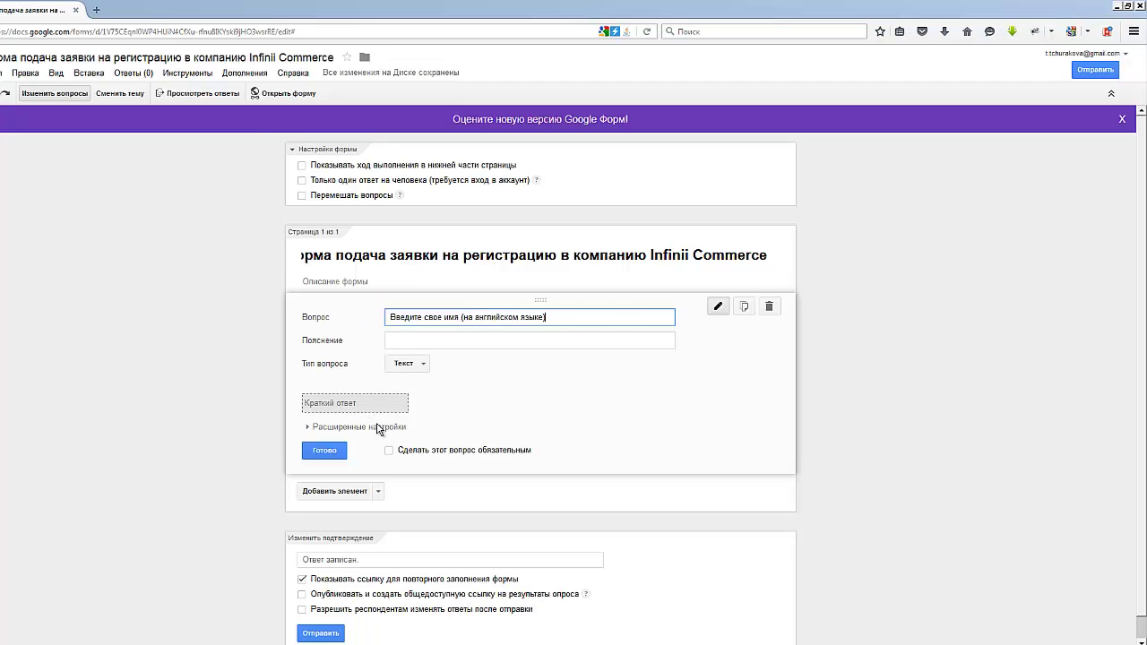
Make the first name question required, leave its type and explanation as they are, and finish editing it
left_click(389, 451)
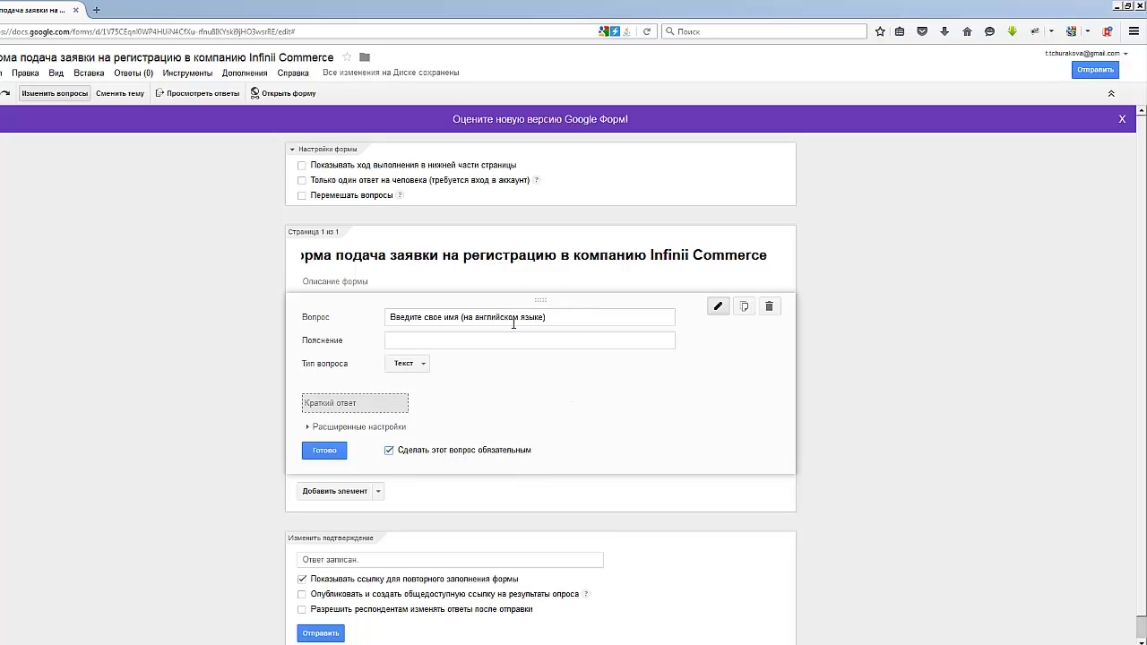
left_click(407, 366)
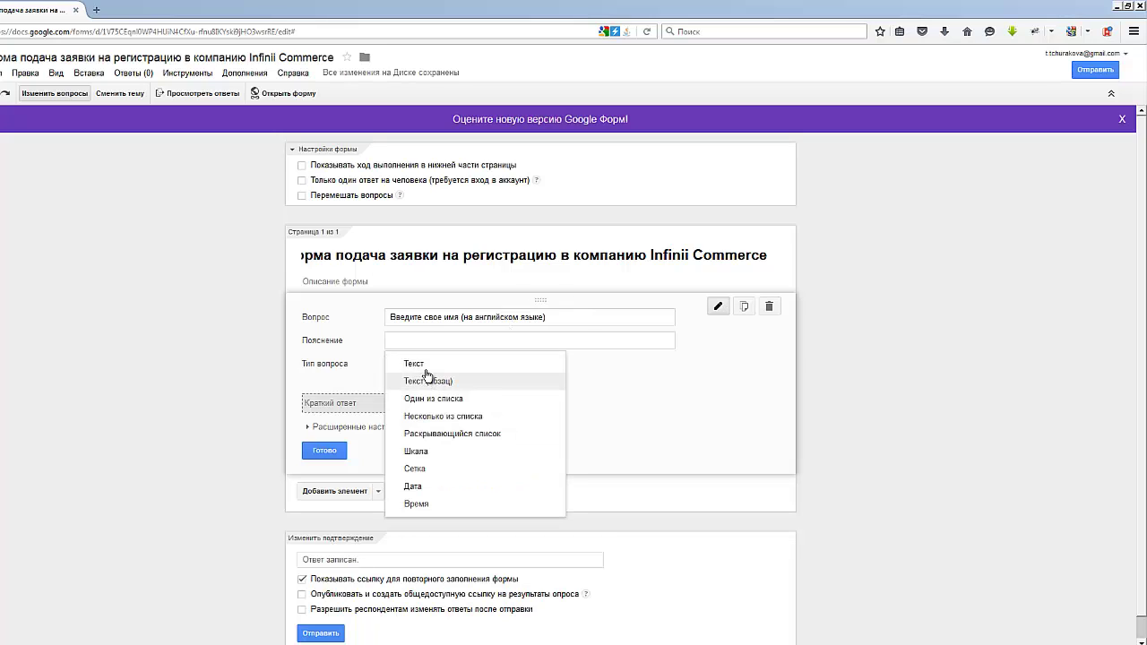
left_click(638, 376)
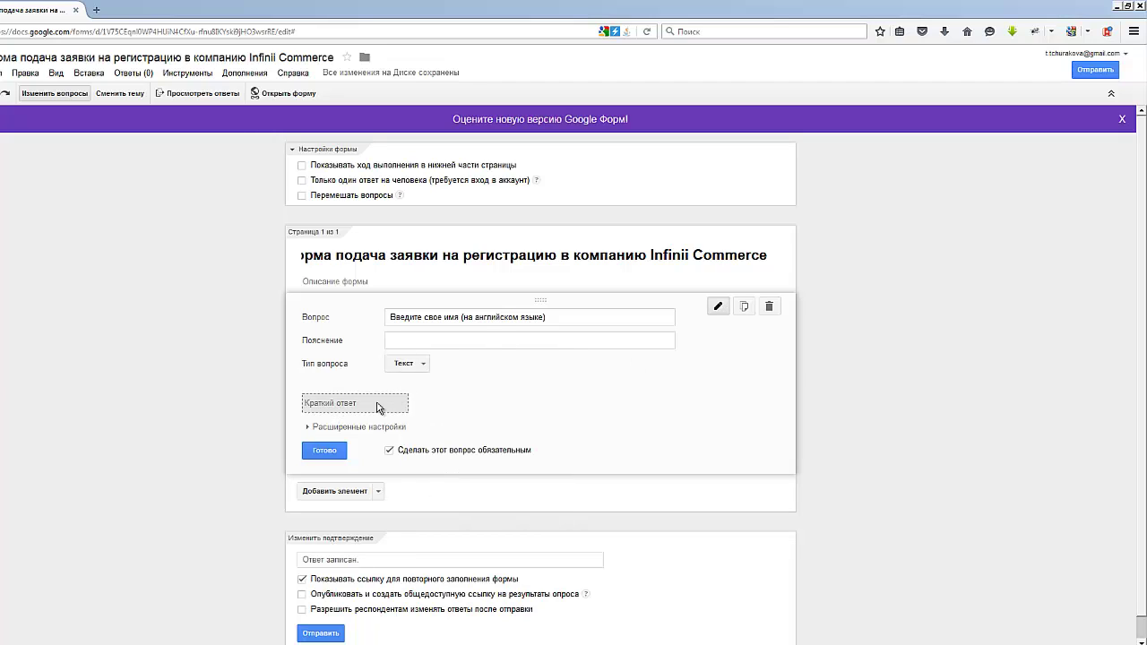
left_click(432, 342)
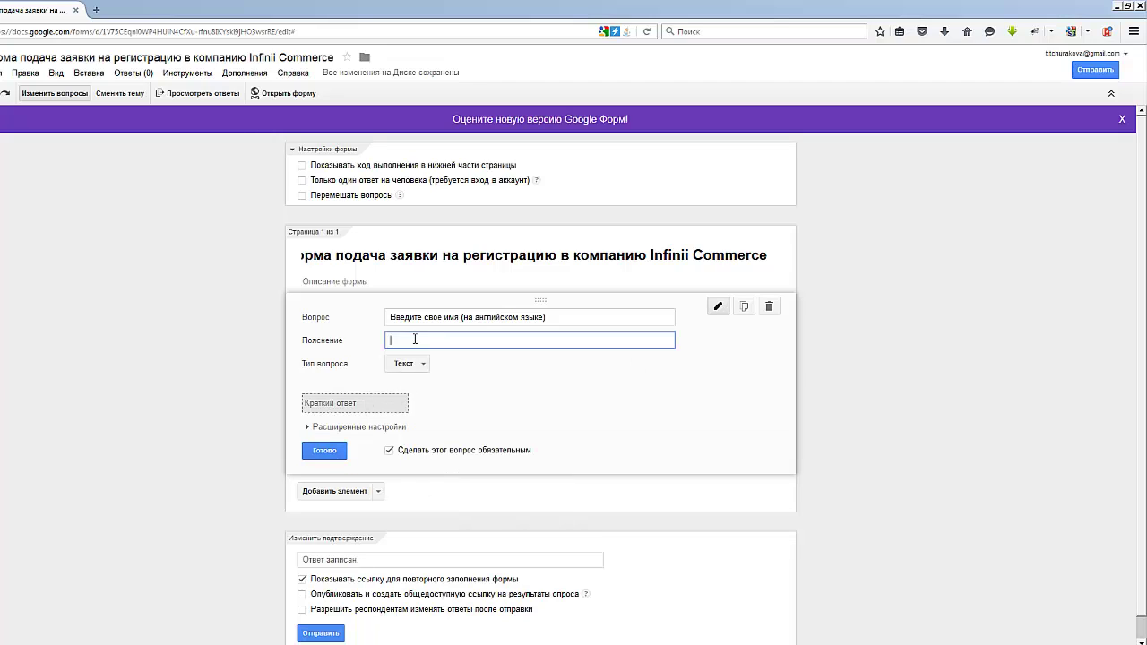
left_click(323, 451)
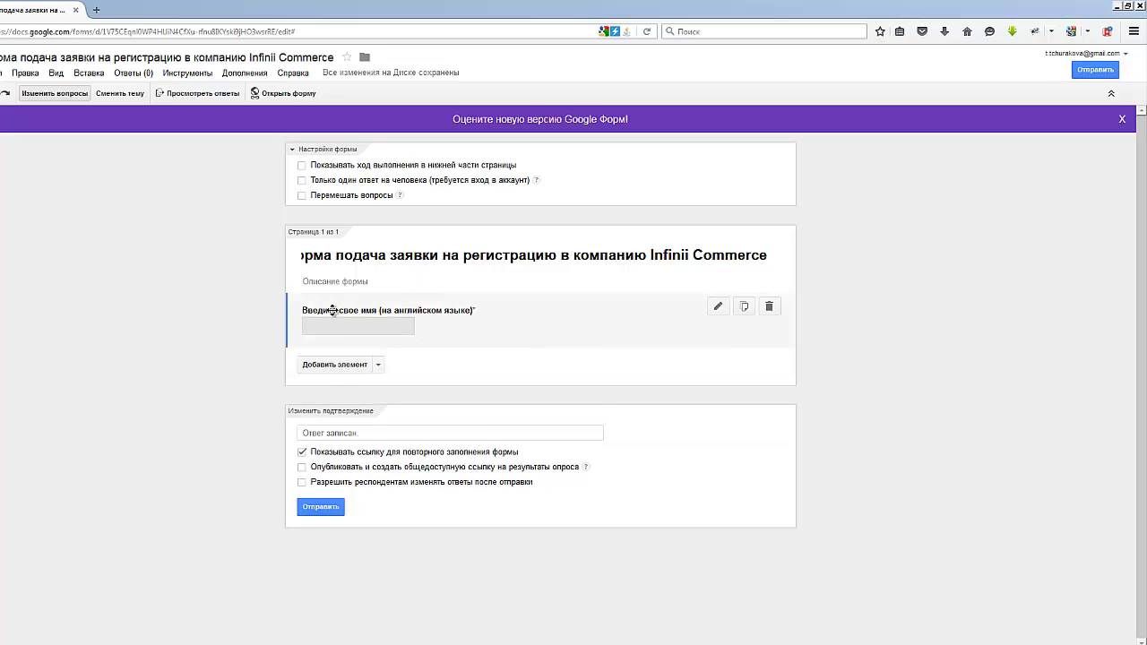
Add a required Текст question titled "Введите свою фамилию (на английском языке)", copied from the sample form, and finish editing it
left_click(377, 368)
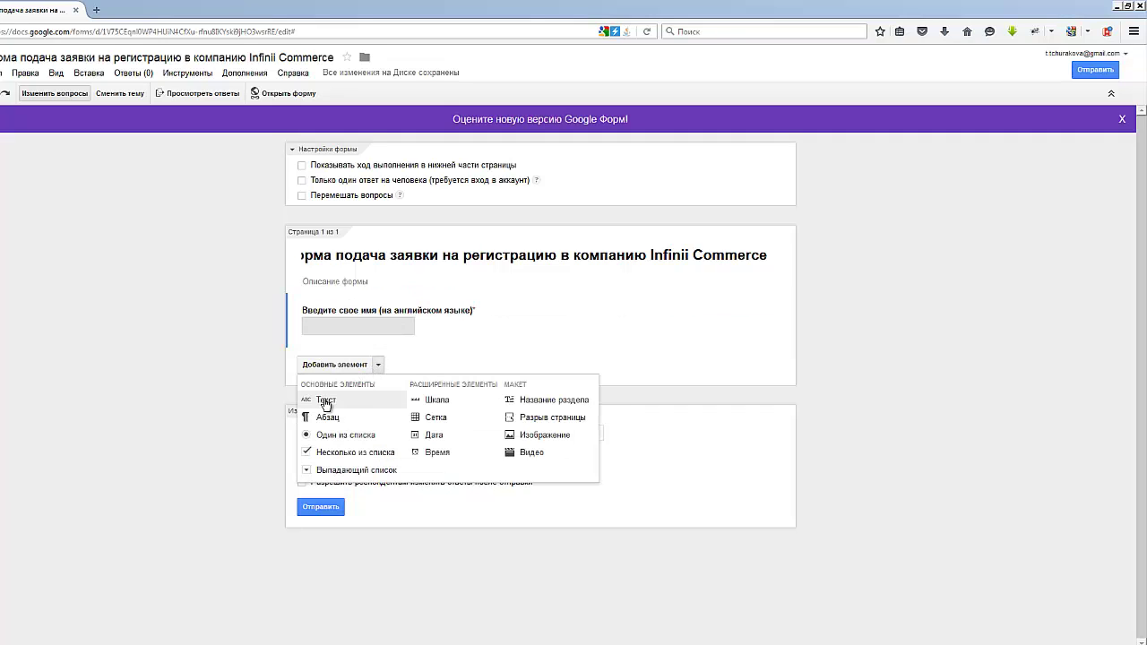
left_click(326, 404)
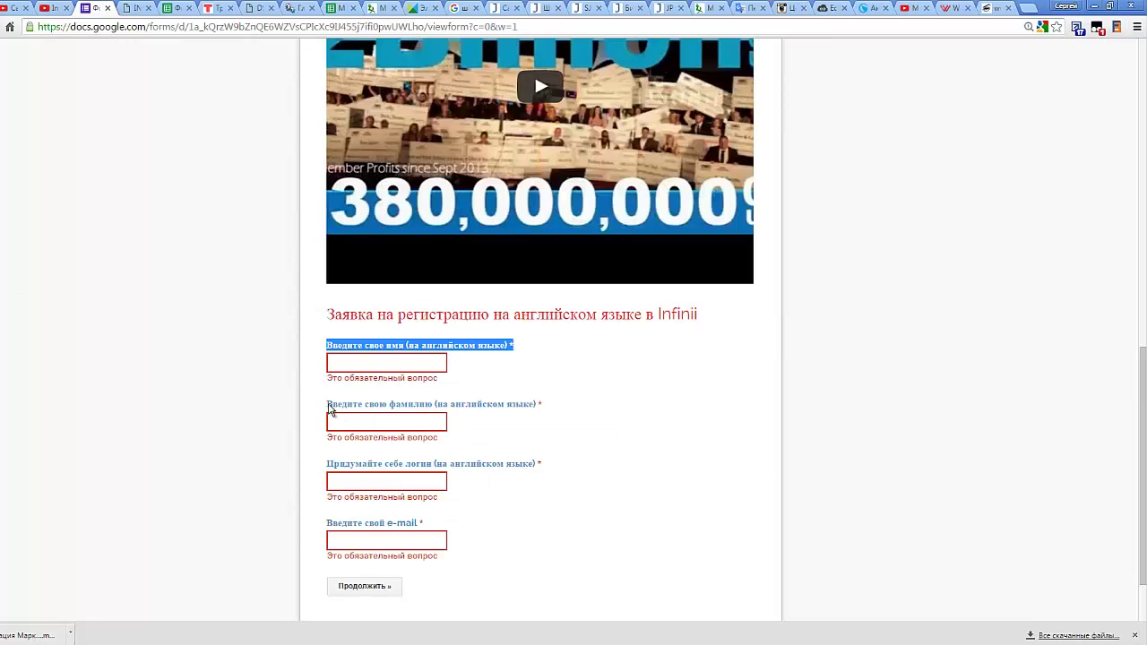
left_click_drag(329, 410, 538, 411)
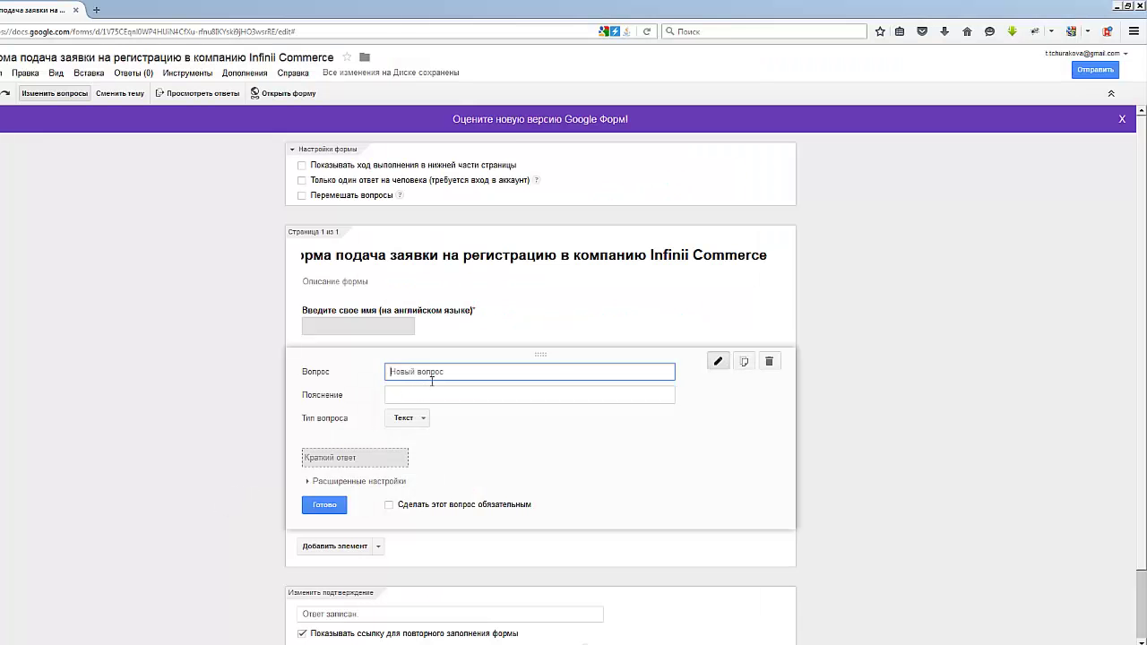
type("Введите свою фамилию (на английском языке)")
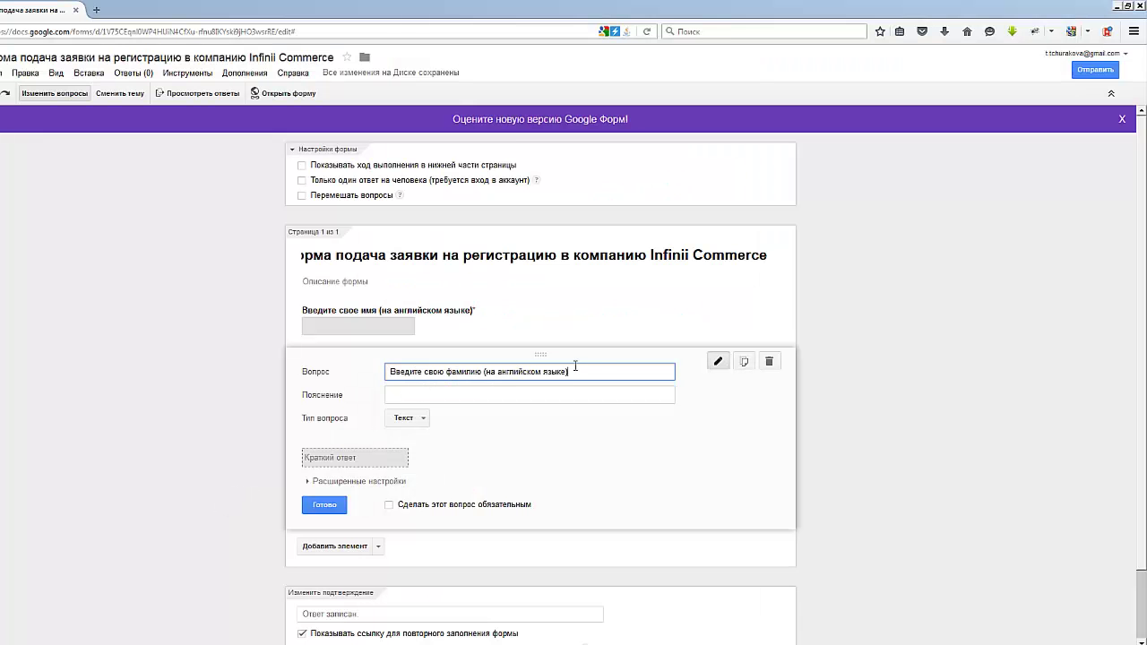
left_click(388, 504)
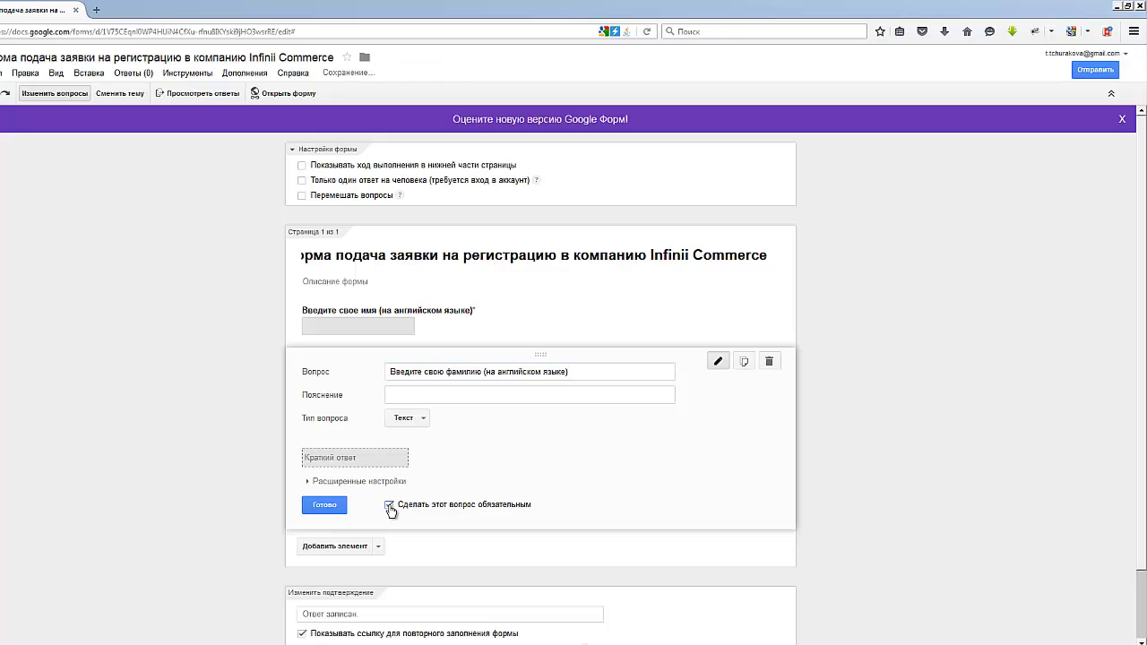
left_click(318, 505)
Add a required Текст question titled "Придумайте себе логин (на английском языке)", copied from the sample form, and finish editing it
left_click(350, 421)
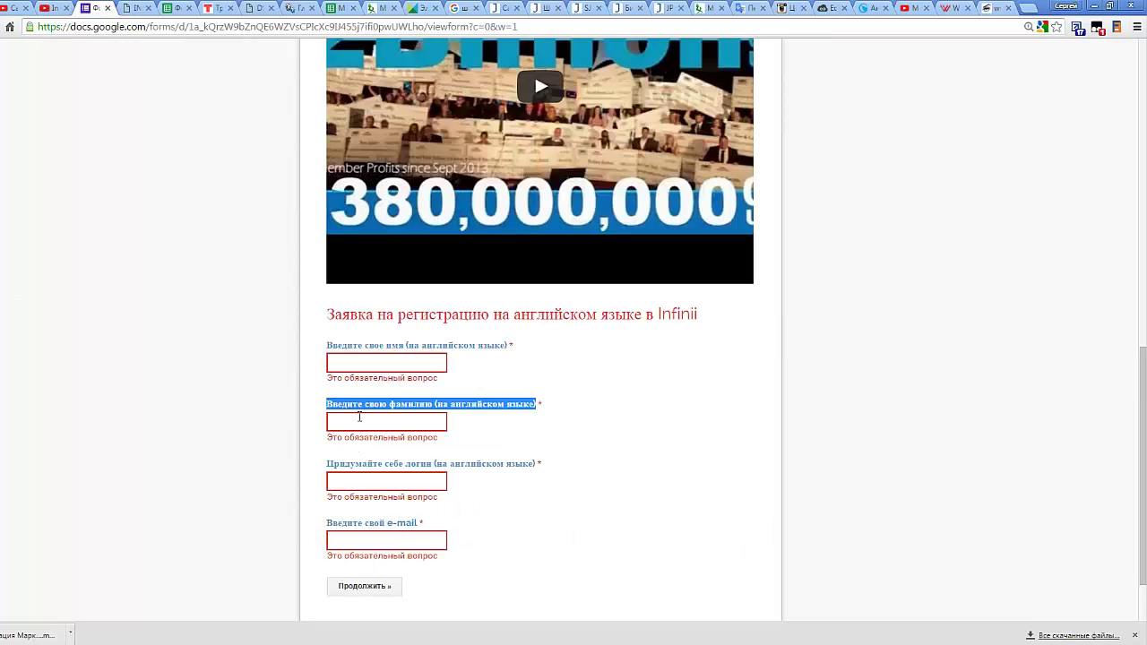
left_click_drag(329, 466, 536, 466)
key("ctrl+c")
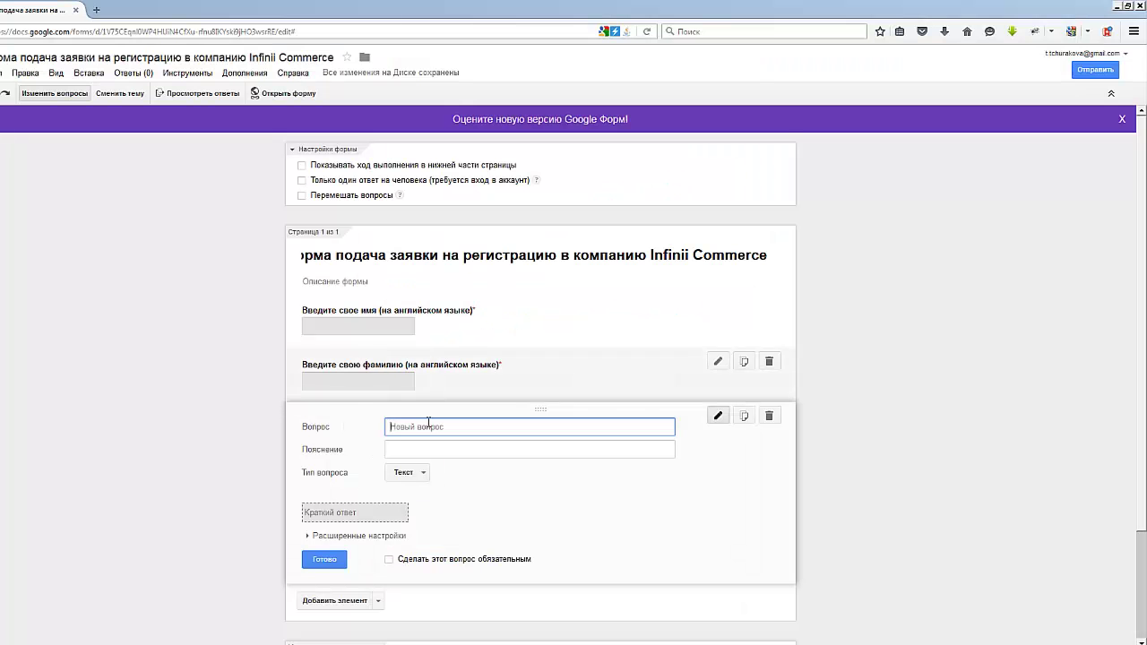
left_click(420, 428)
key("ctrl+v")
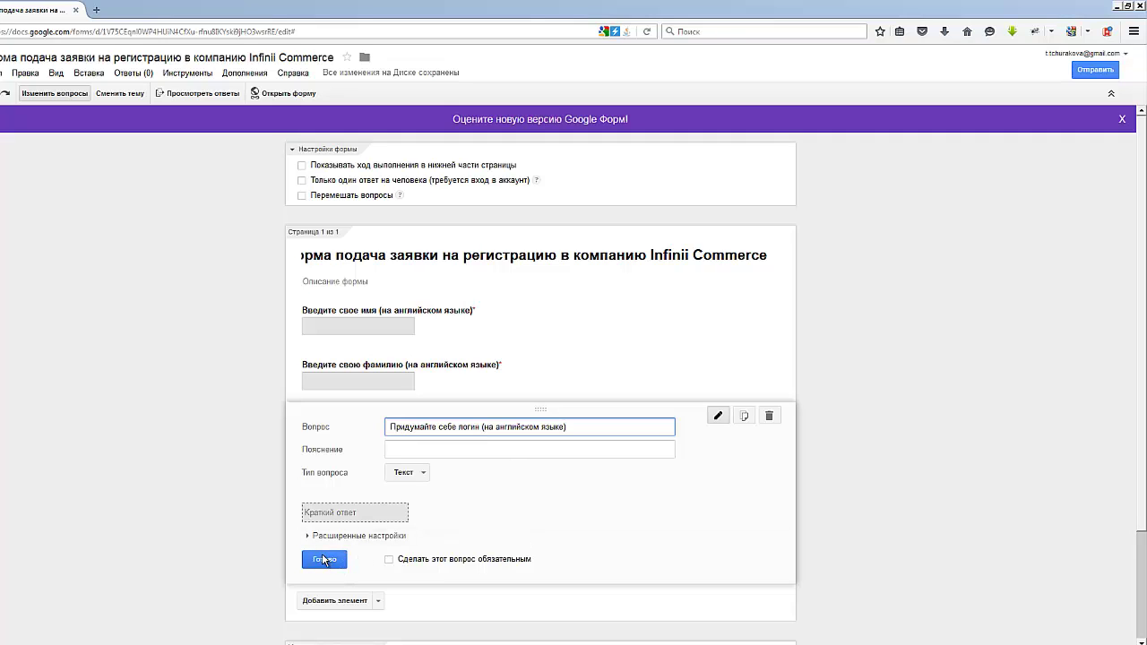
left_click(390, 560)
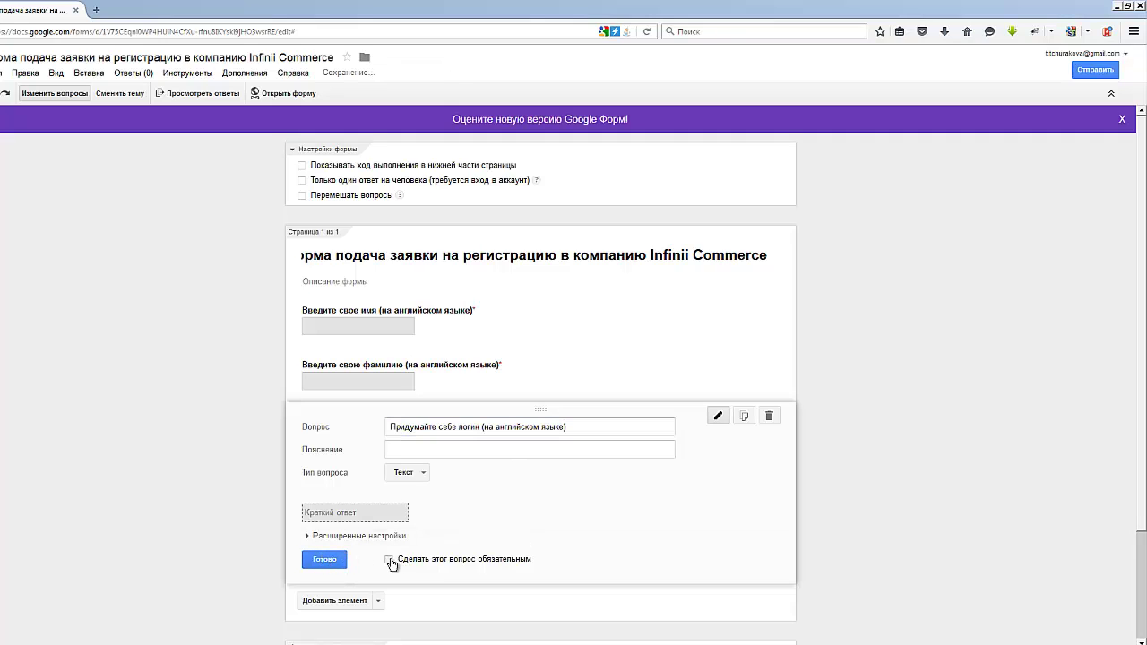
left_click(326, 560)
Add a required Текст question titled "Введите свой e-mail", copied from the sample form, and finish editing it
left_click(348, 475)
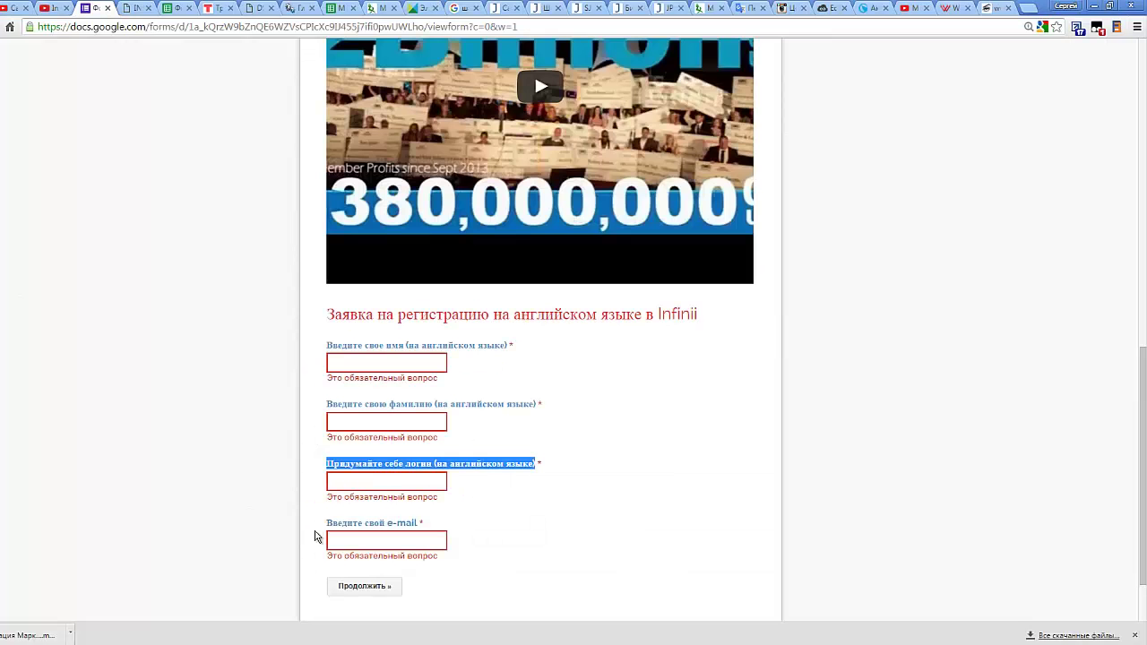
left_click_drag(329, 524, 435, 528)
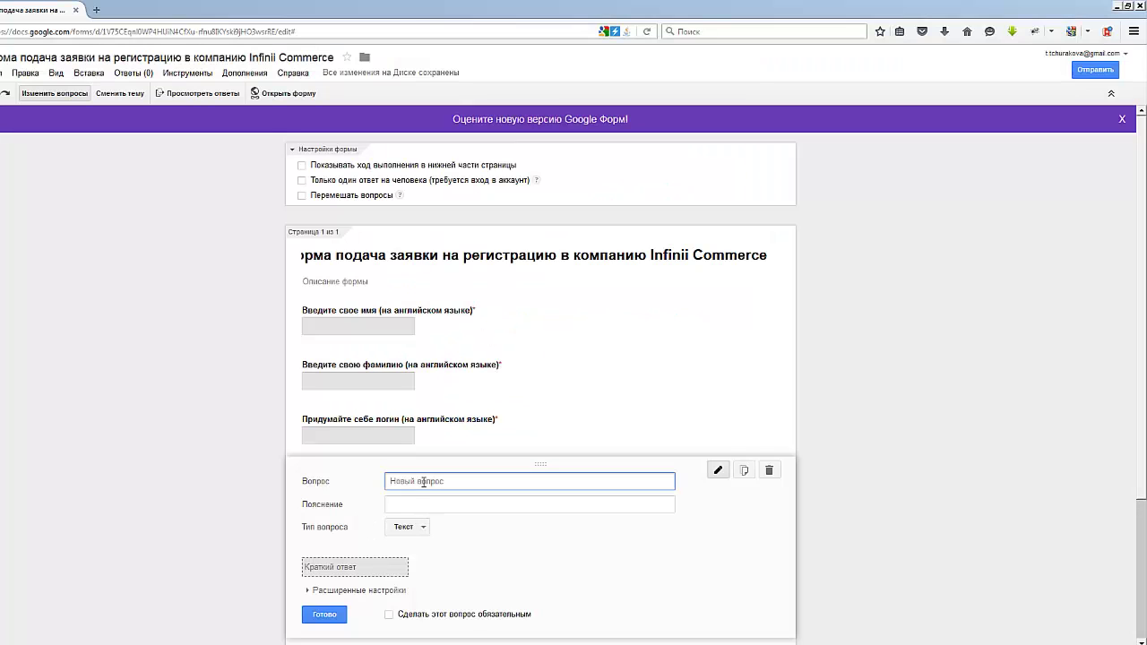
key("ctrl+v")
left_click(388, 615)
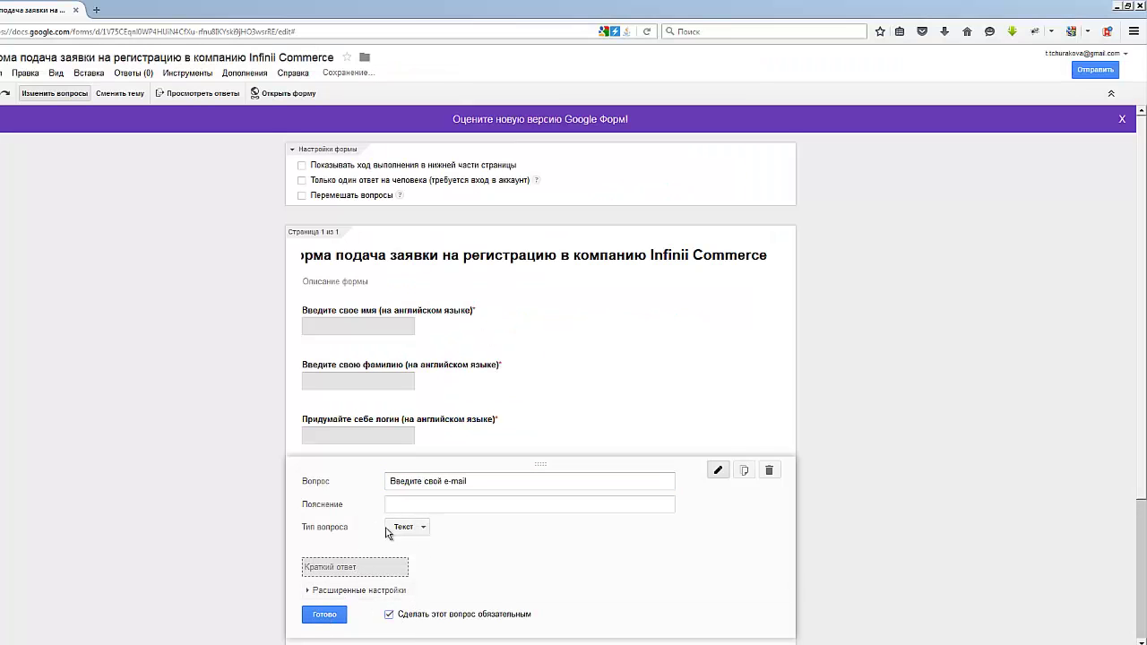
left_click(323, 614)
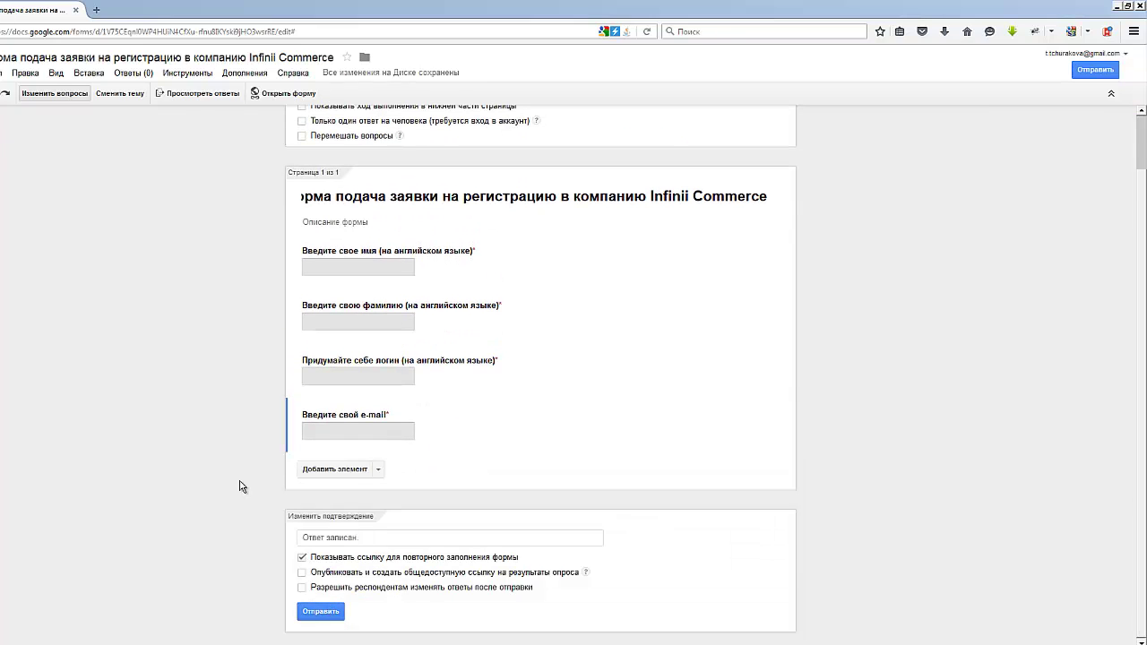
Enable publishing a public link to the survey results in the form's confirmation settings
left_click(302, 573)
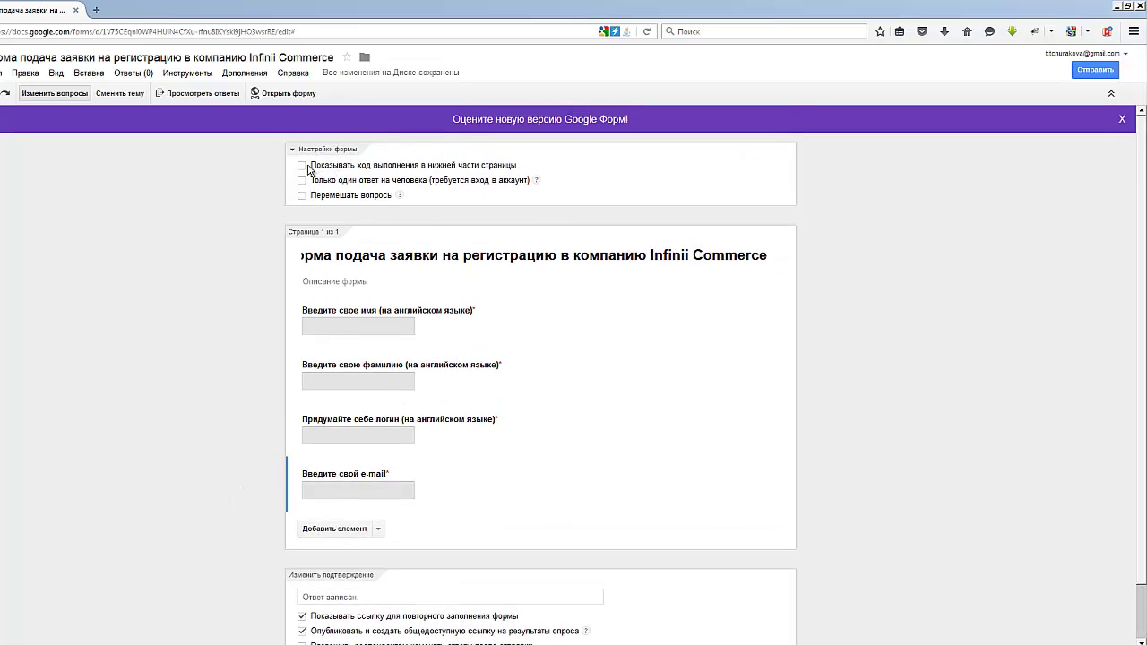
scroll(264, 356, "down", 1)
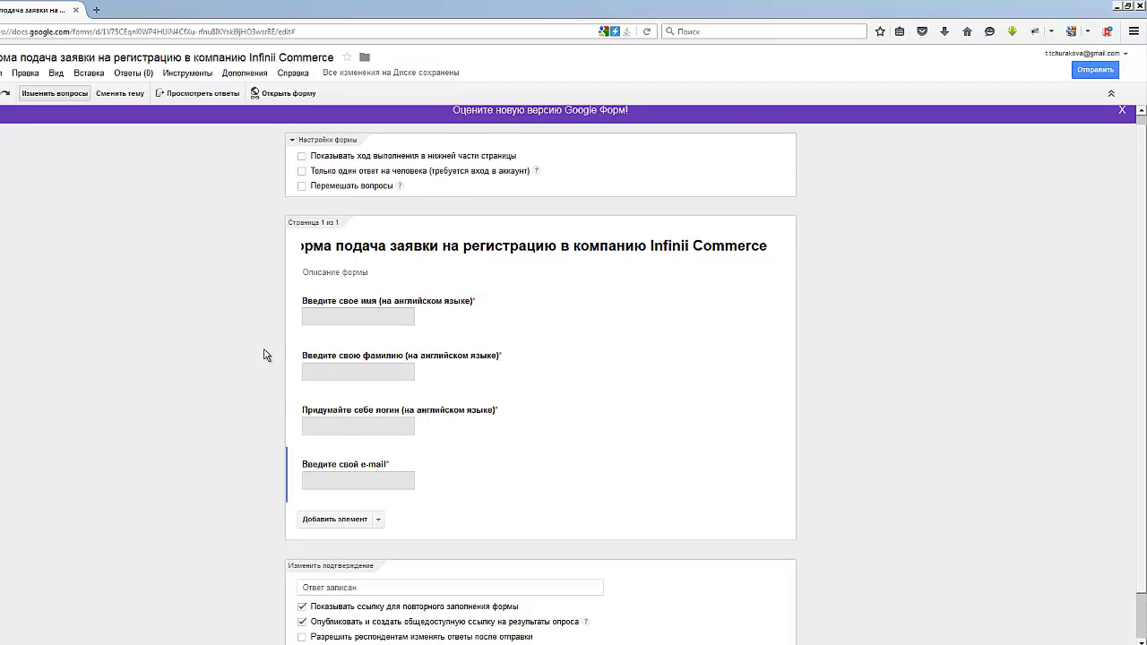
scroll(265, 322, "up", 1)
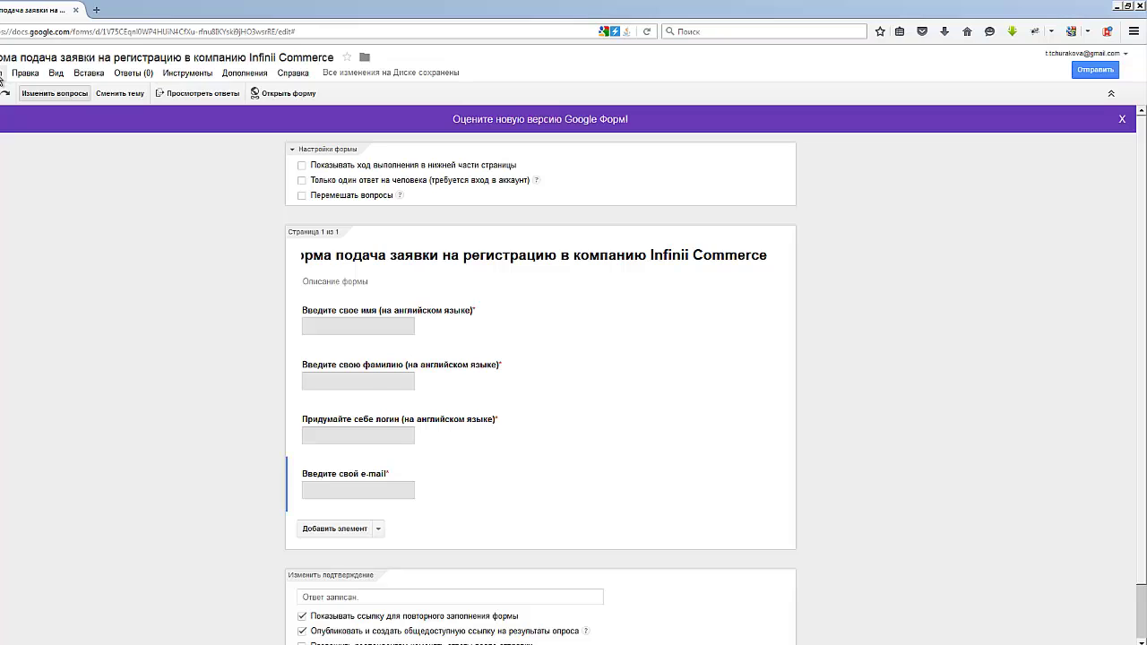
scroll(38, 235, "down", 1)
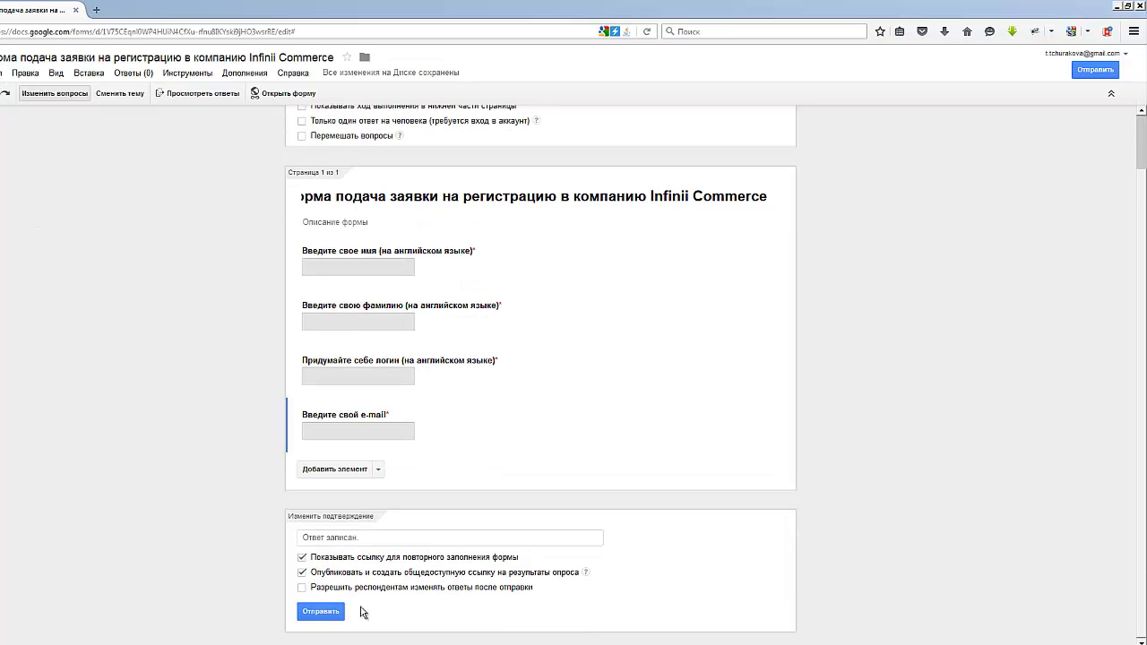
Select the form's sharing link in the sending options, try switching it to Короткий URL, and close the dialog
left_click(316, 611)
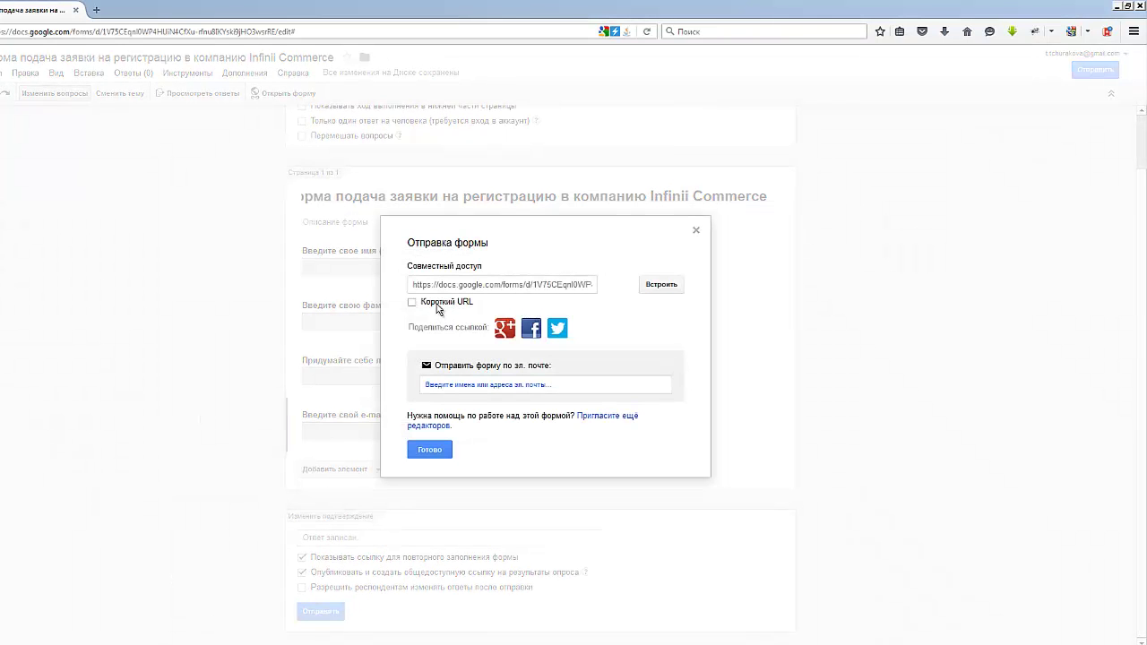
left_click(475, 289)
left_click(557, 284)
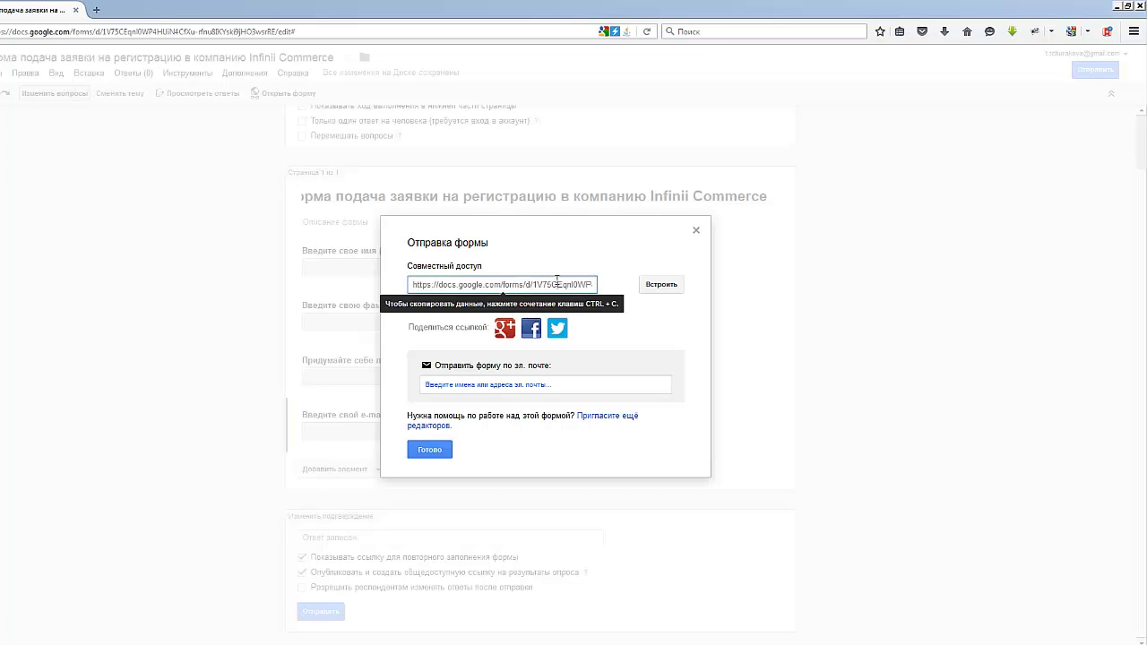
left_click(412, 304)
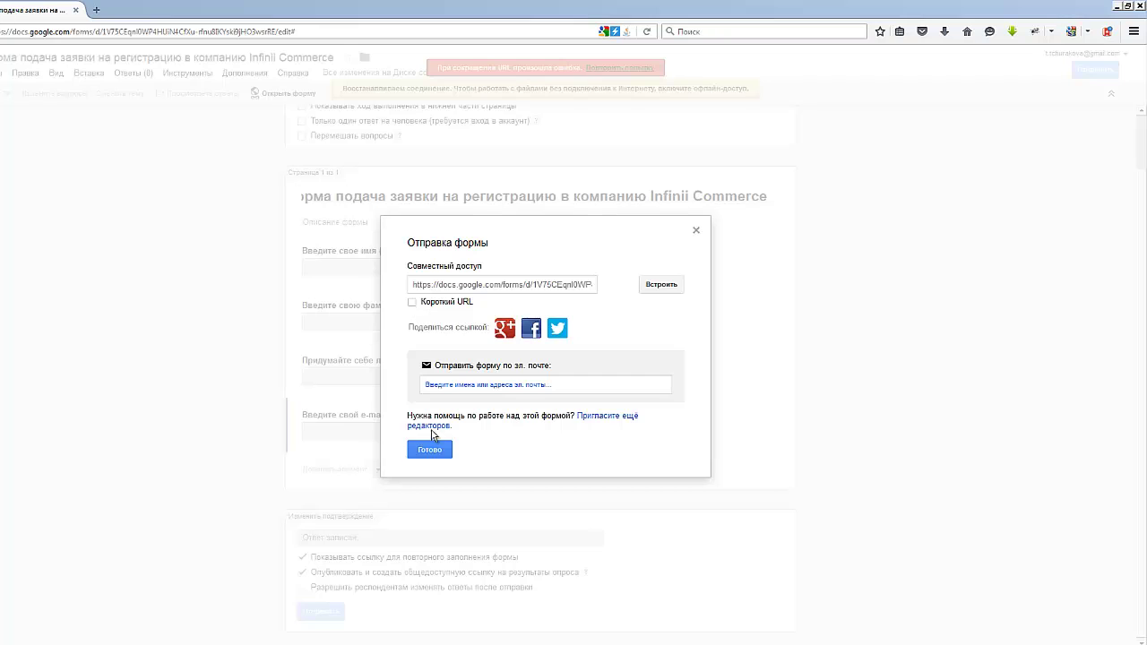
left_click(696, 231)
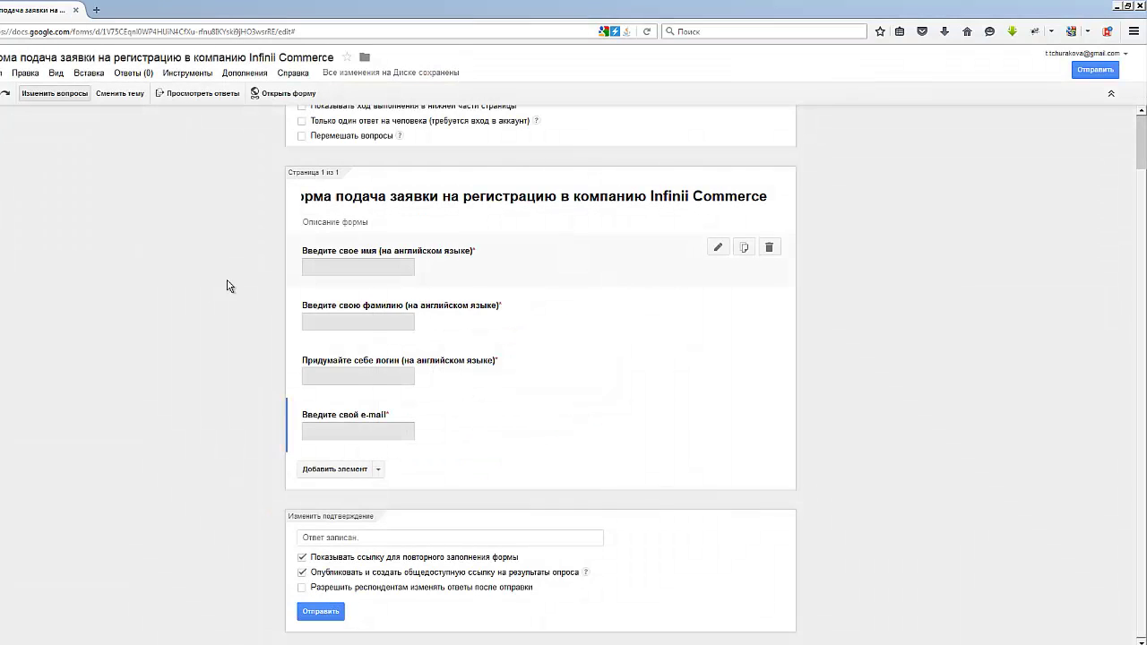
Open the live form and check the required-answer behaviour by moving through its questions without filling them in
left_click(279, 95)
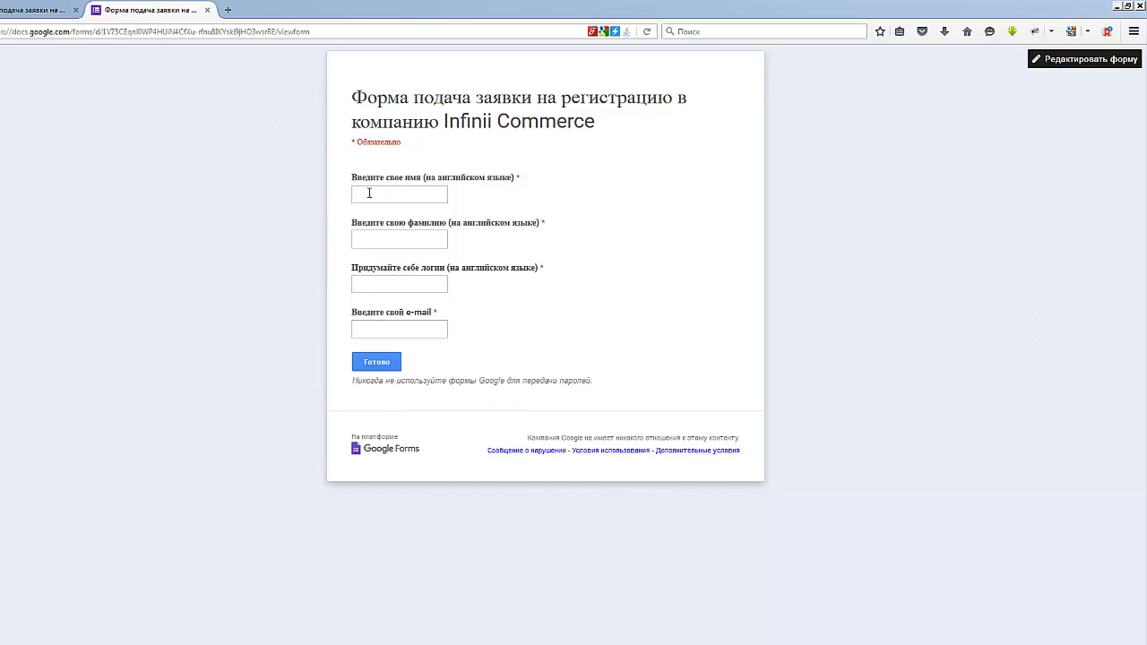
left_click(374, 239)
left_click(367, 307)
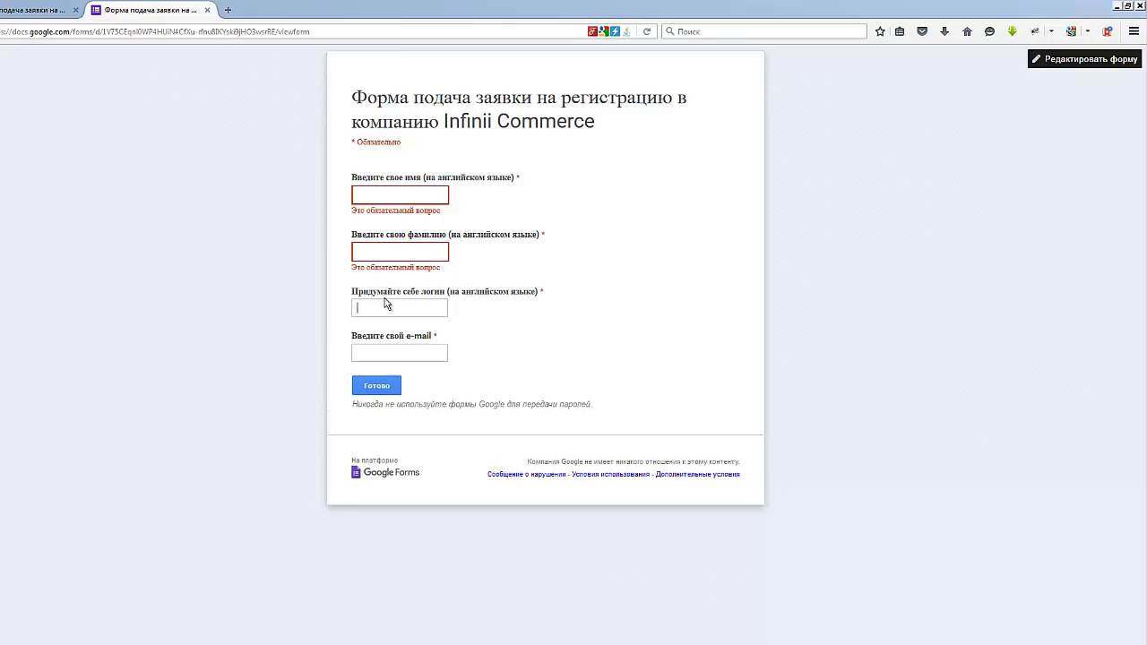
left_click(391, 348)
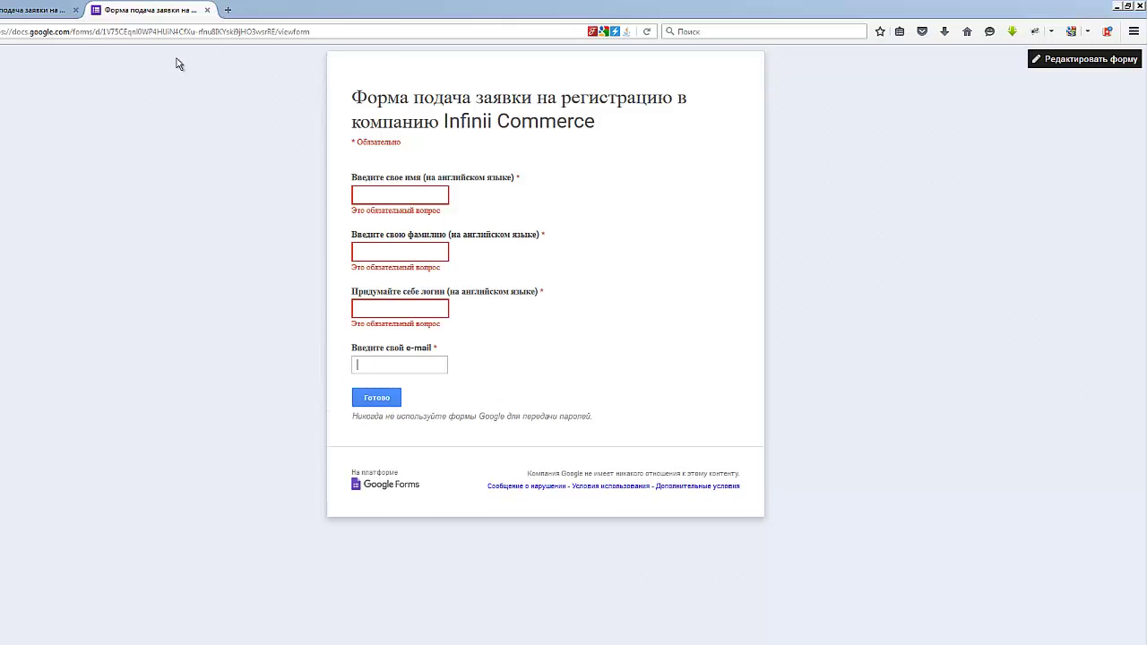
Back in the form editor, read the full proposed name of the new response spreadsheet in Сохранение ответов and close without creating it
left_click(51, 10)
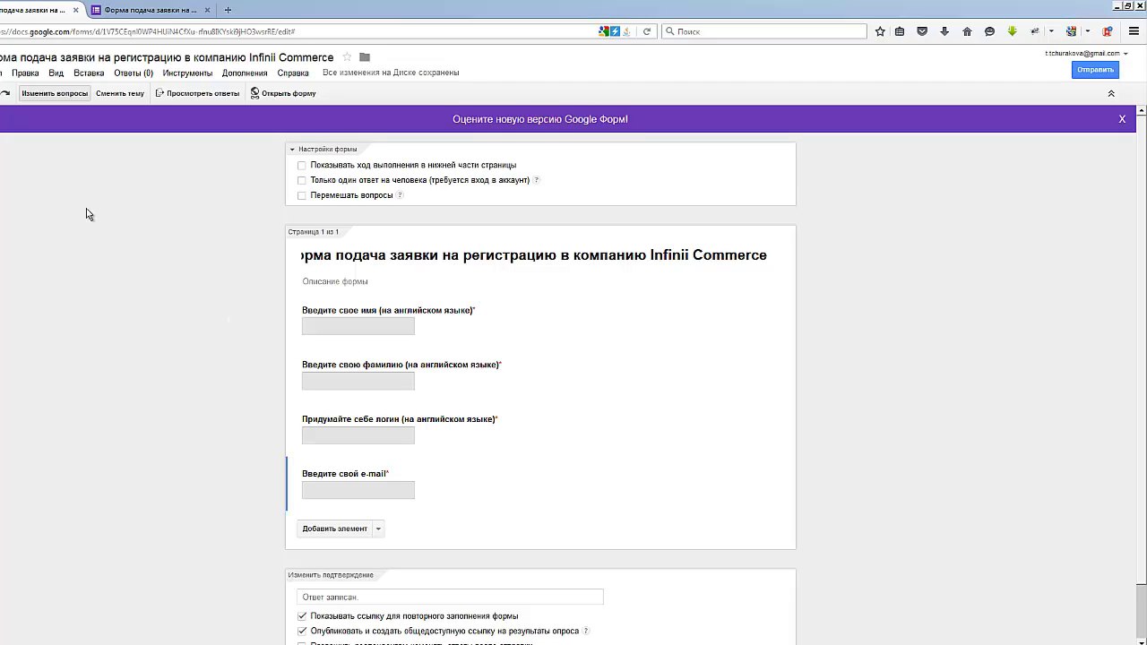
left_click(134, 72)
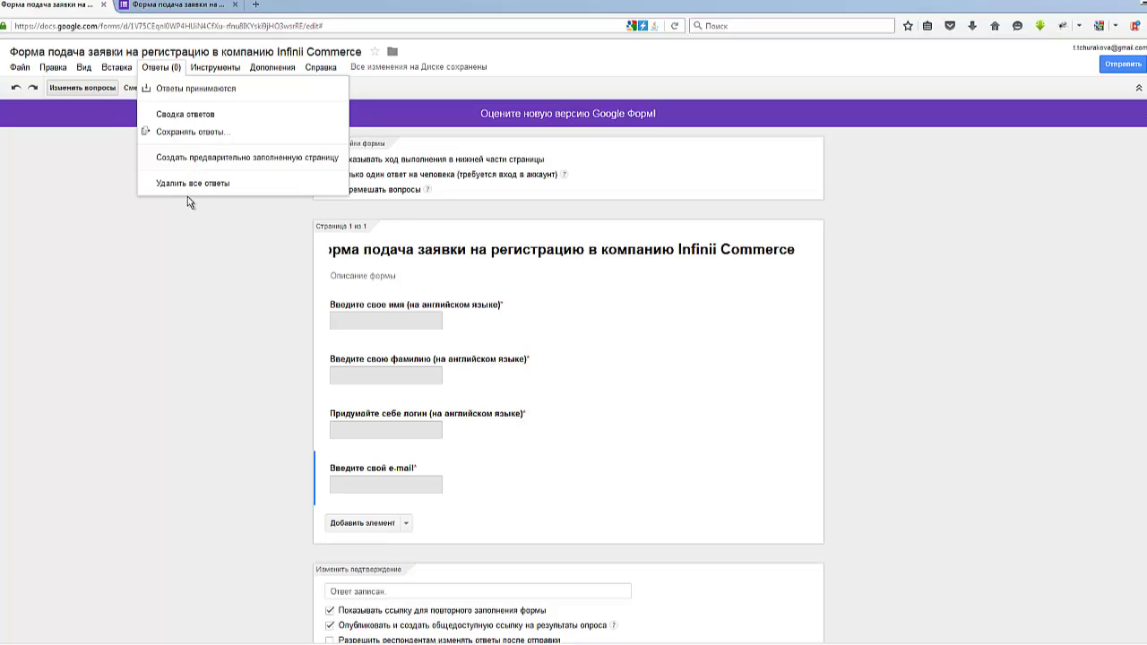
left_click(195, 134)
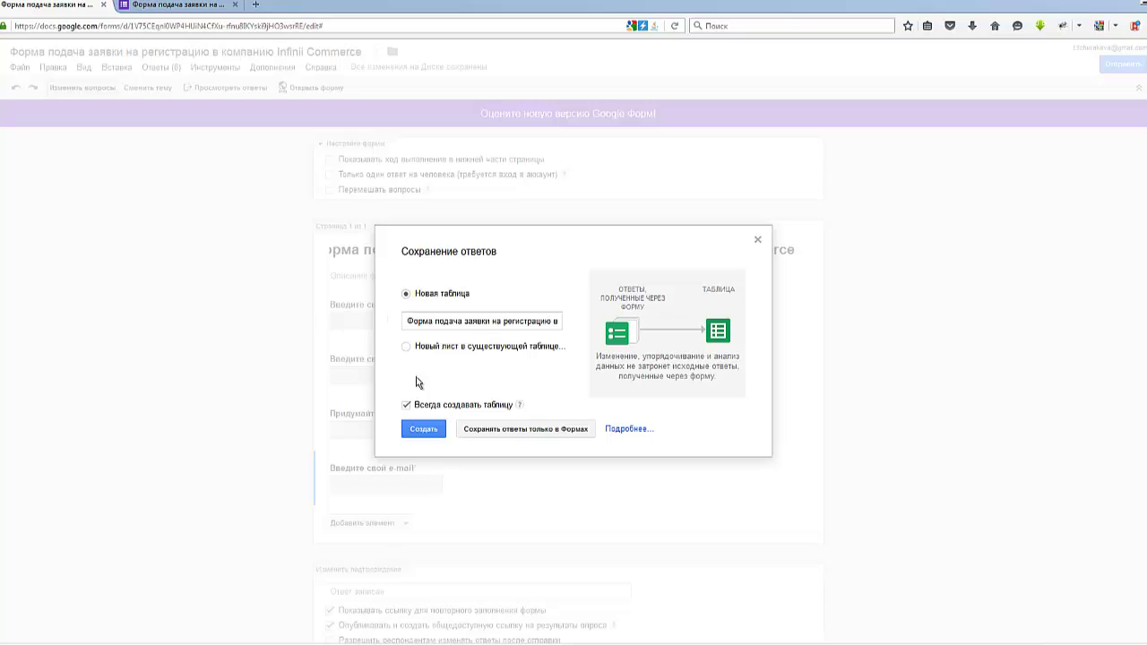
left_click(427, 322)
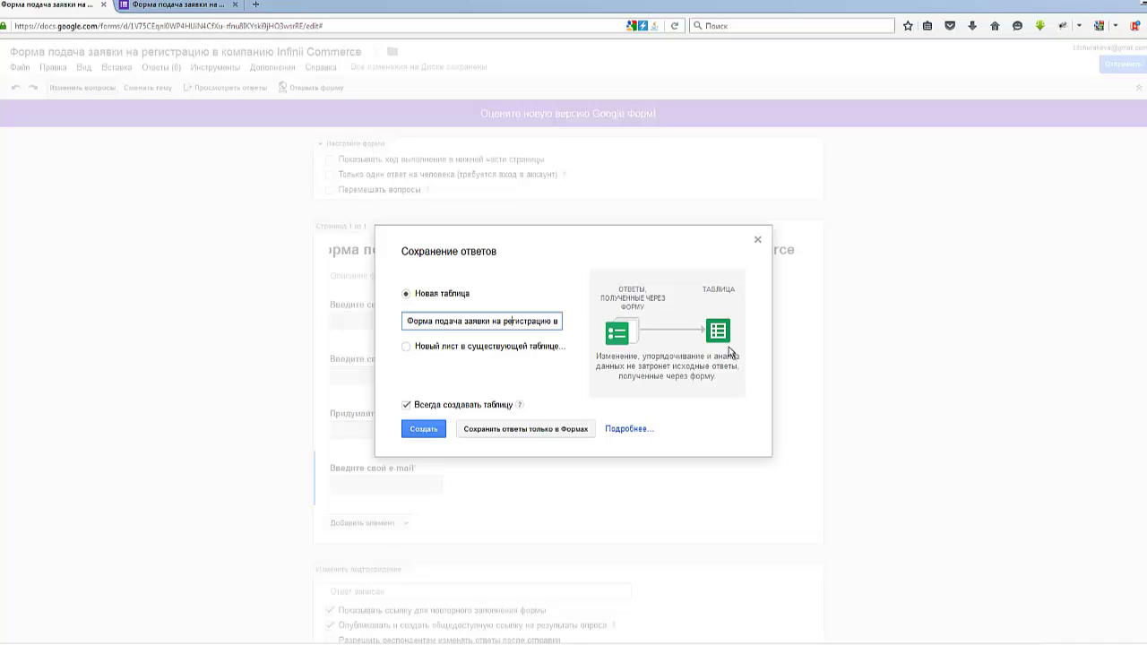
key("Right")
key("Right")
key("Right")
key("Right")
key("Right")
key("Right")
key("Right")
key("Right")
key("Right")
key("Right")
key("Right")
key("Right")
key("Right")
key("Right")
key("Right")
key("Right")
key("Right")
key("Right")
key("Right")
key("Right")
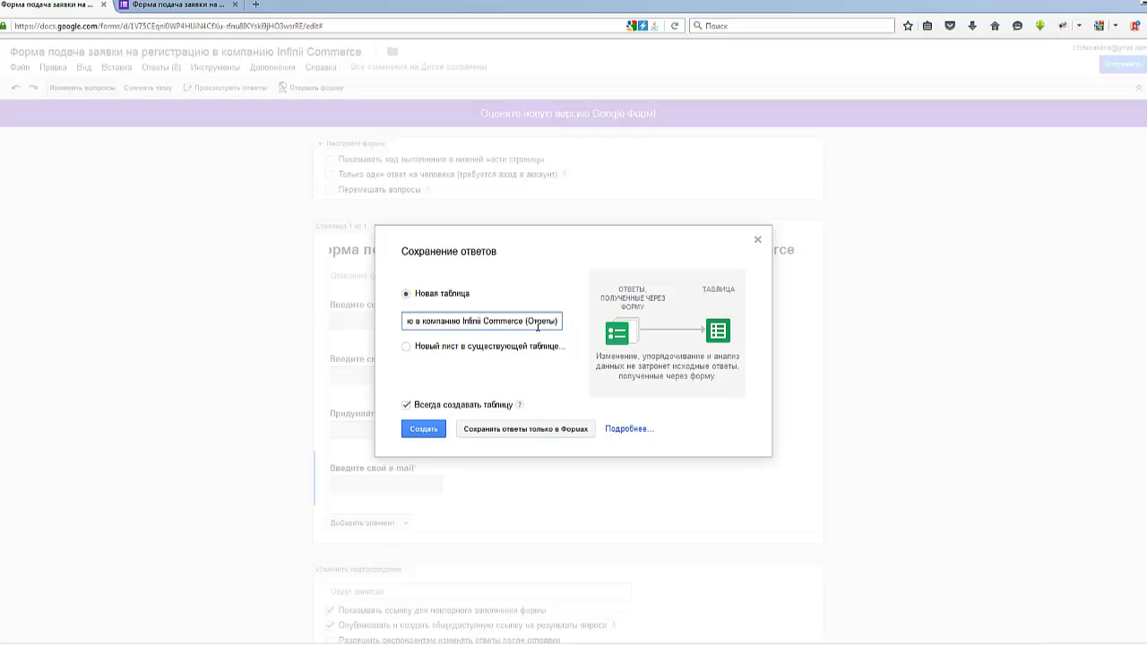
left_click_drag(524, 324, 358, 330)
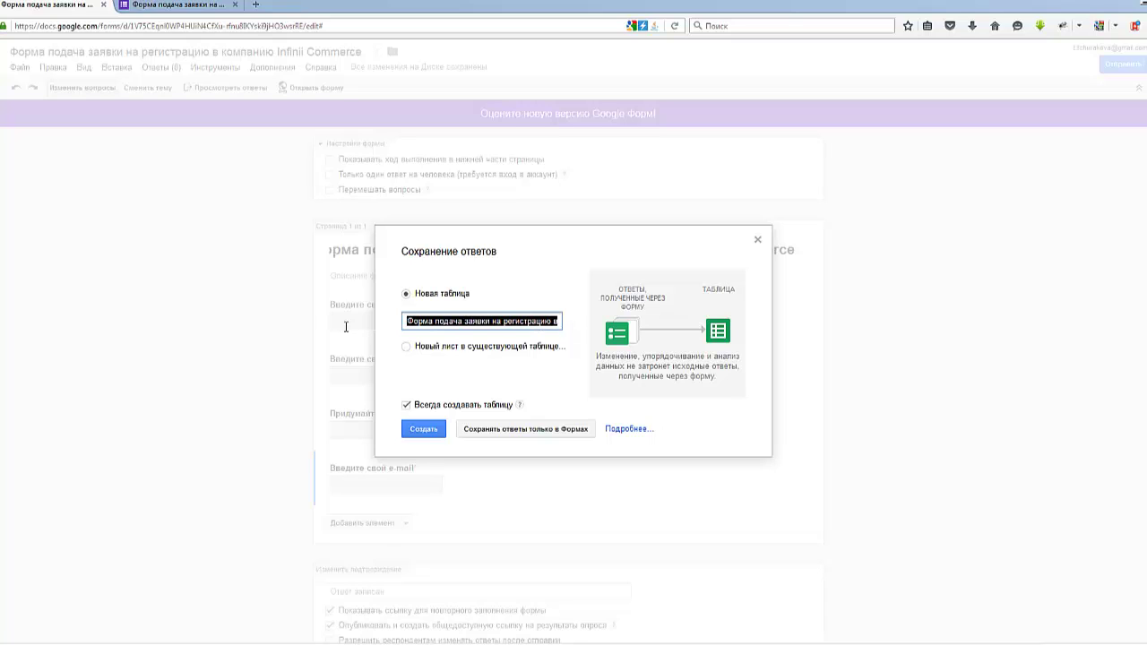
left_click(491, 325)
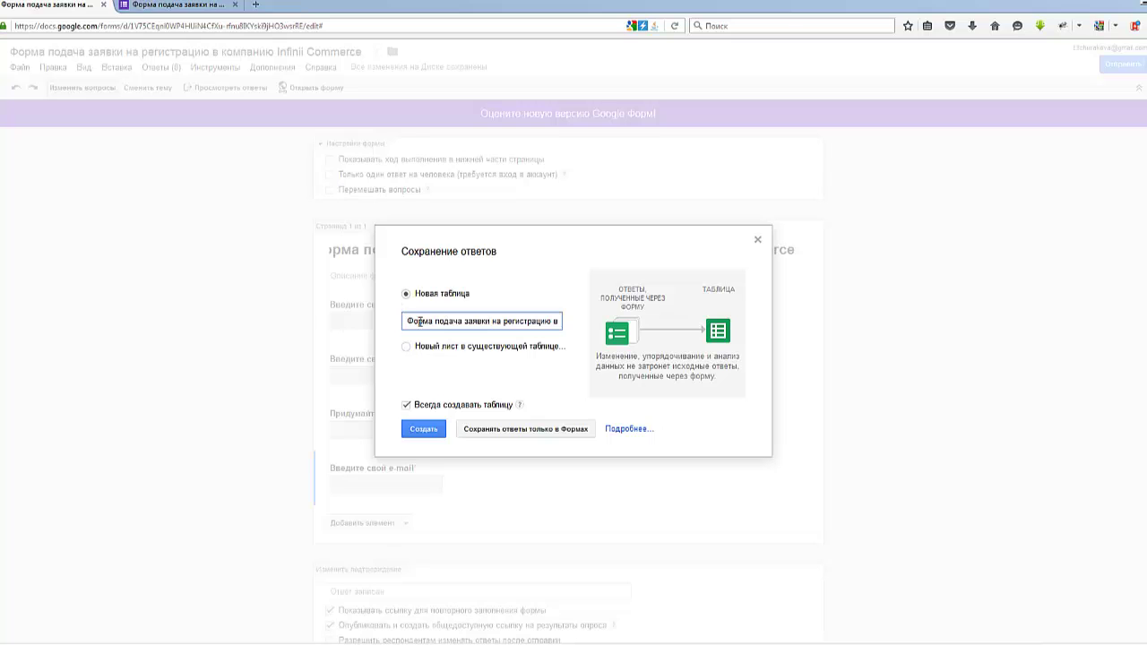
left_click_drag(430, 320, 559, 320)
left_click(592, 324)
left_click(757, 241)
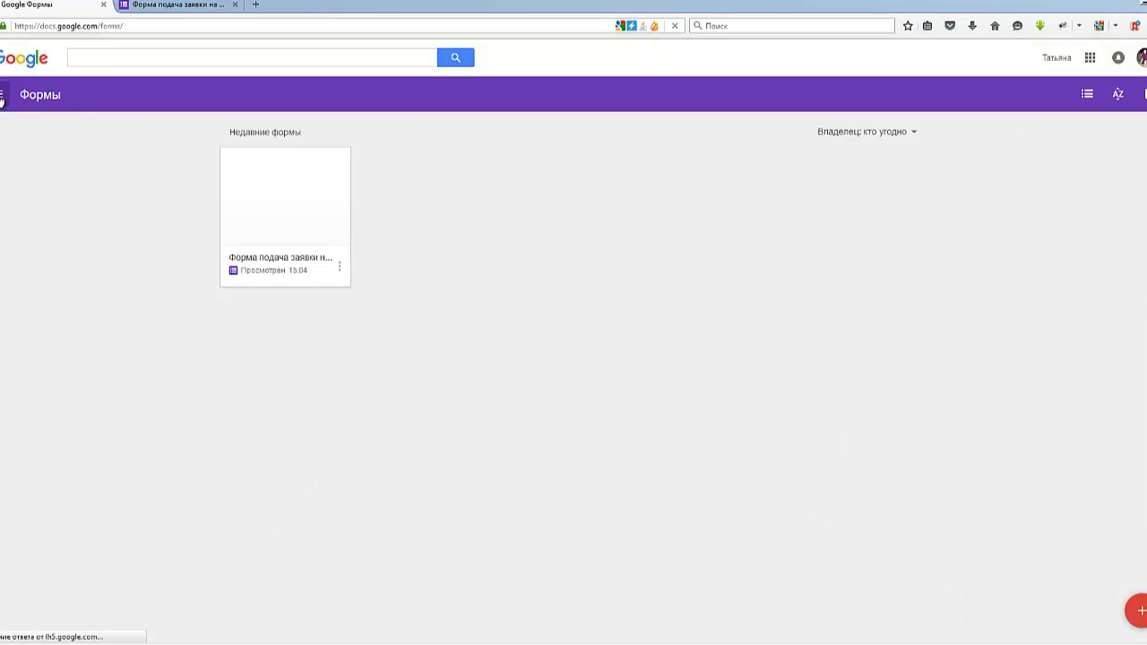
View the account's spreadsheet list in Google Таблицы, and return through Формы to the registration form for editing
left_click(3, 96)
right_click(36, 173)
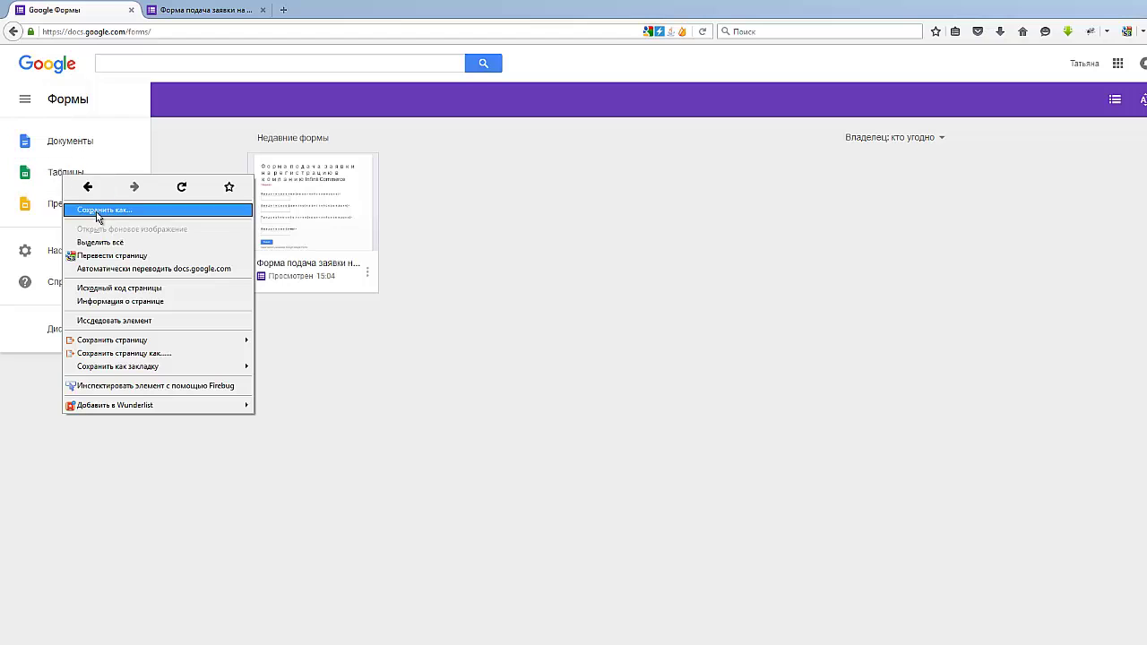
left_click(53, 177)
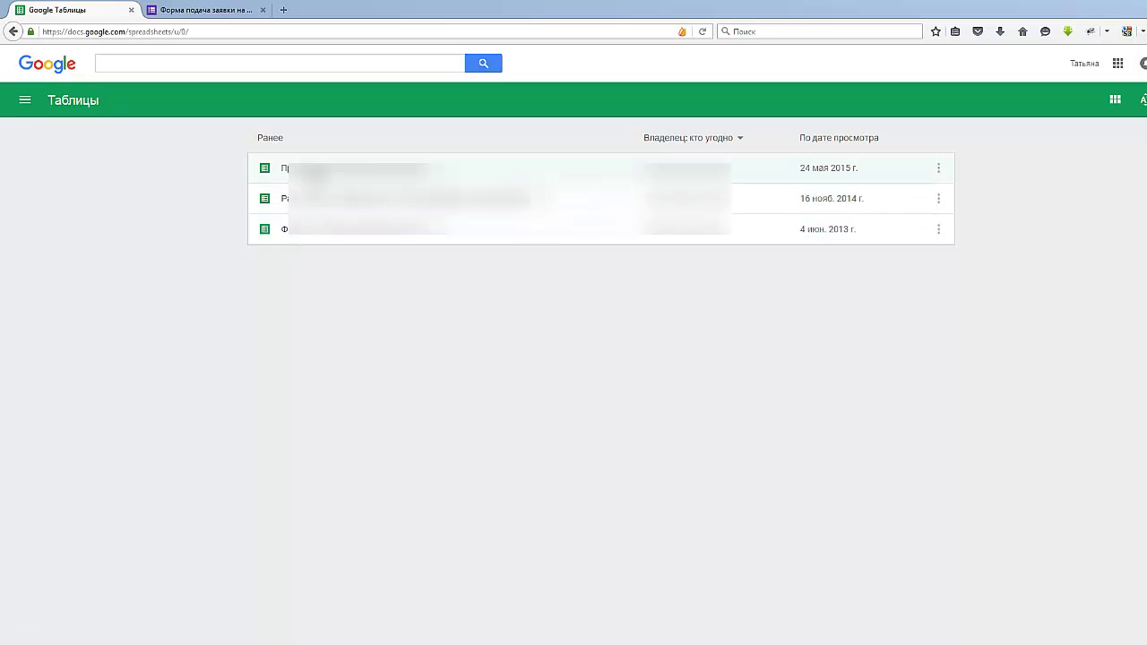
left_click(25, 100)
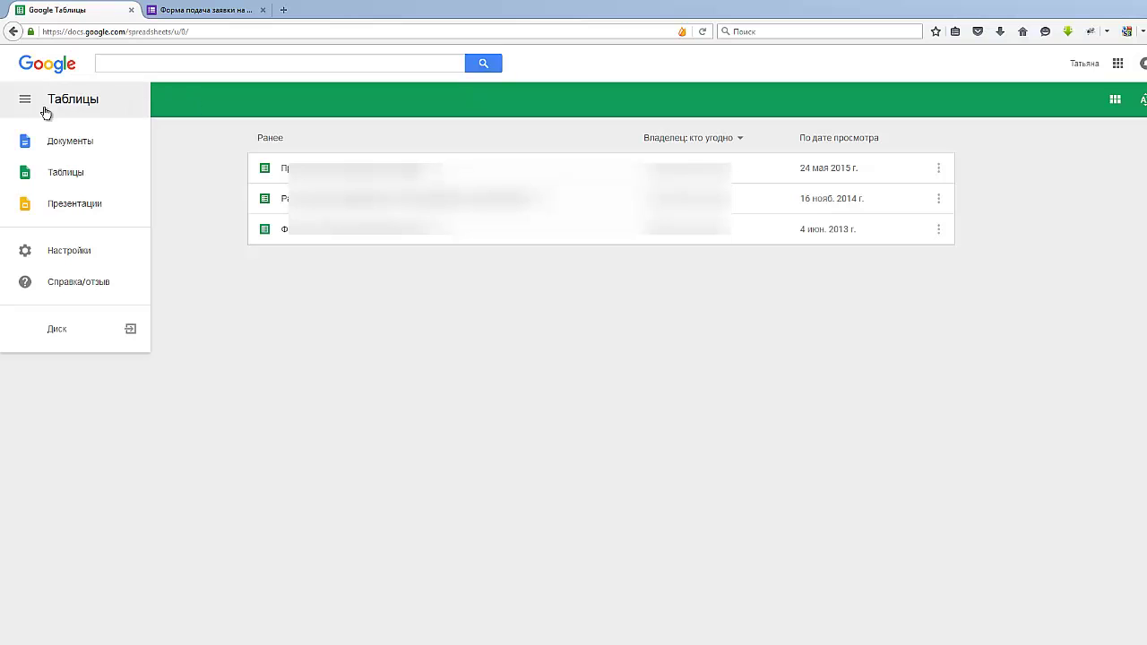
left_click(13, 32)
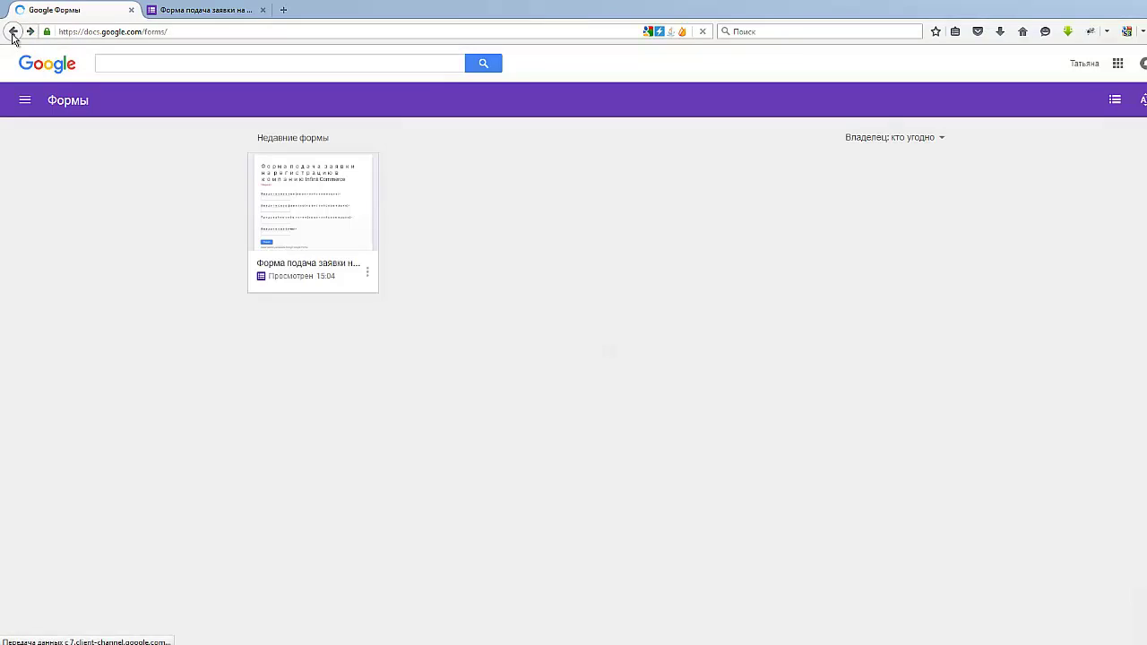
left_click(313, 182)
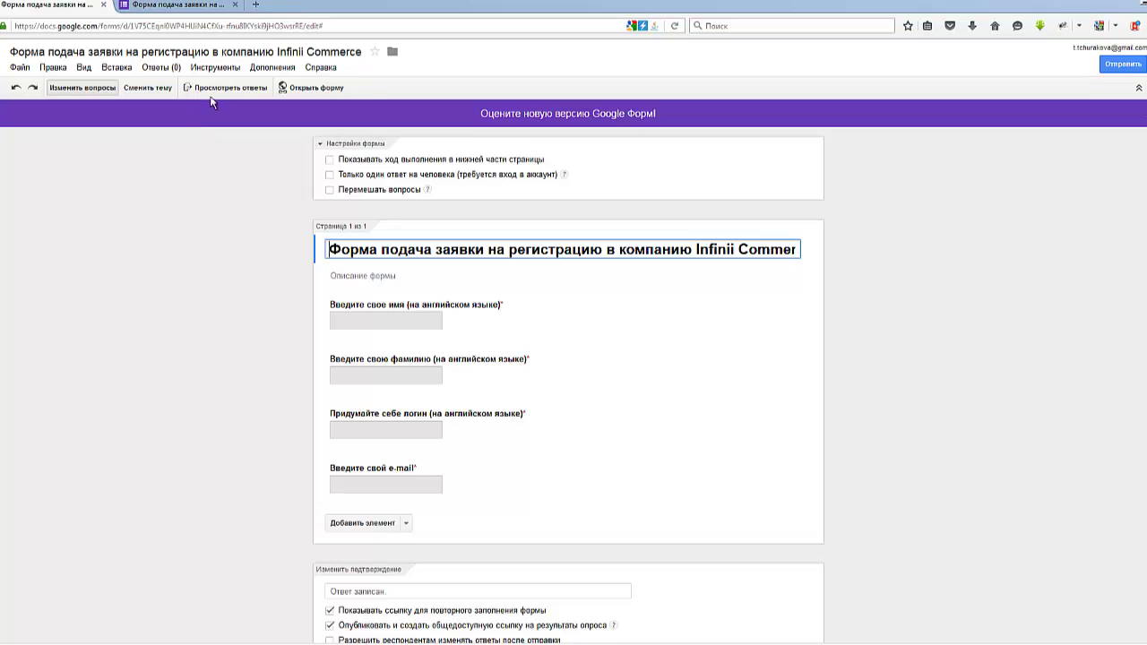
Open the form's theme chooser and browse the default themes
left_click(148, 87)
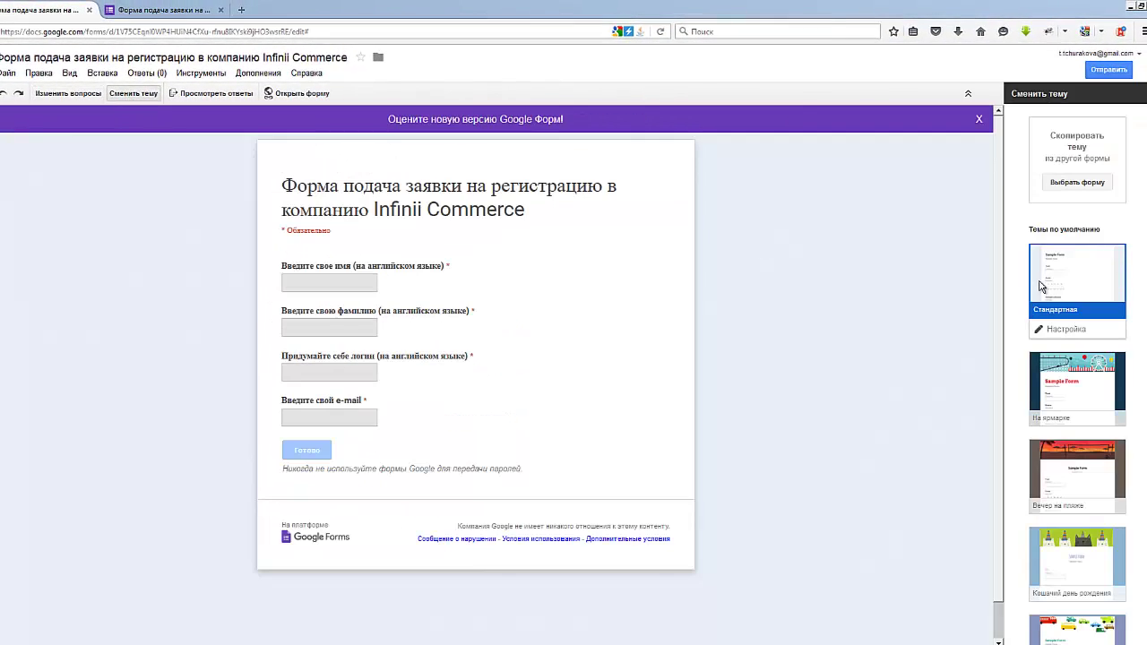
scroll(1084, 268, "down", 4)
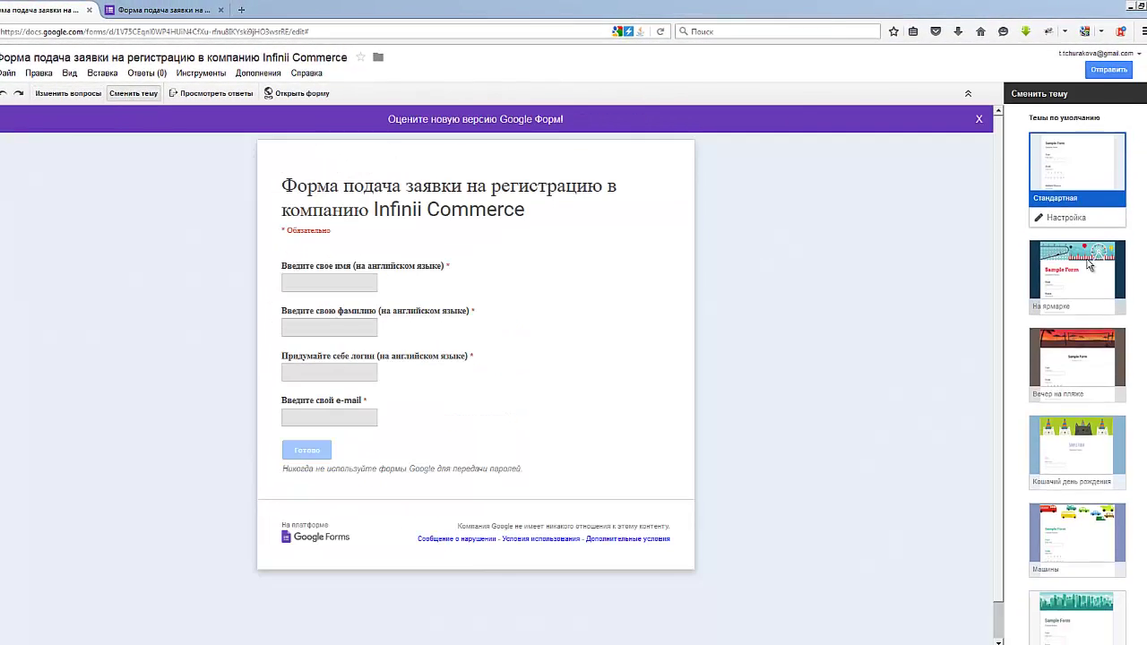
scroll(1088, 264, "down", 3)
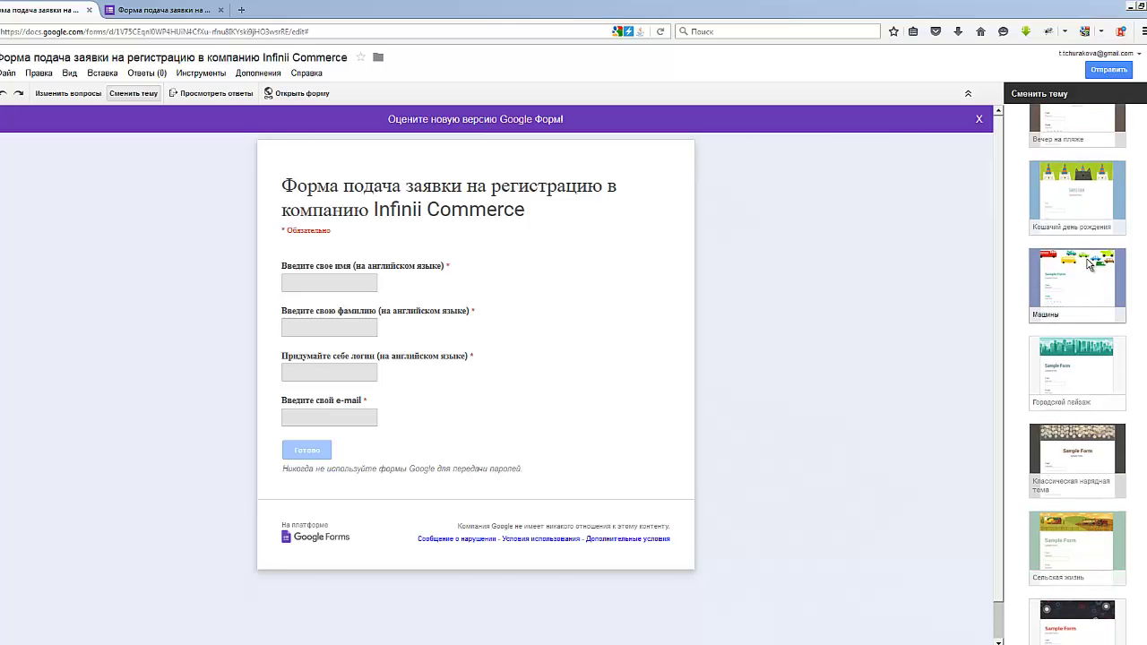
scroll(1089, 265, "up", 6)
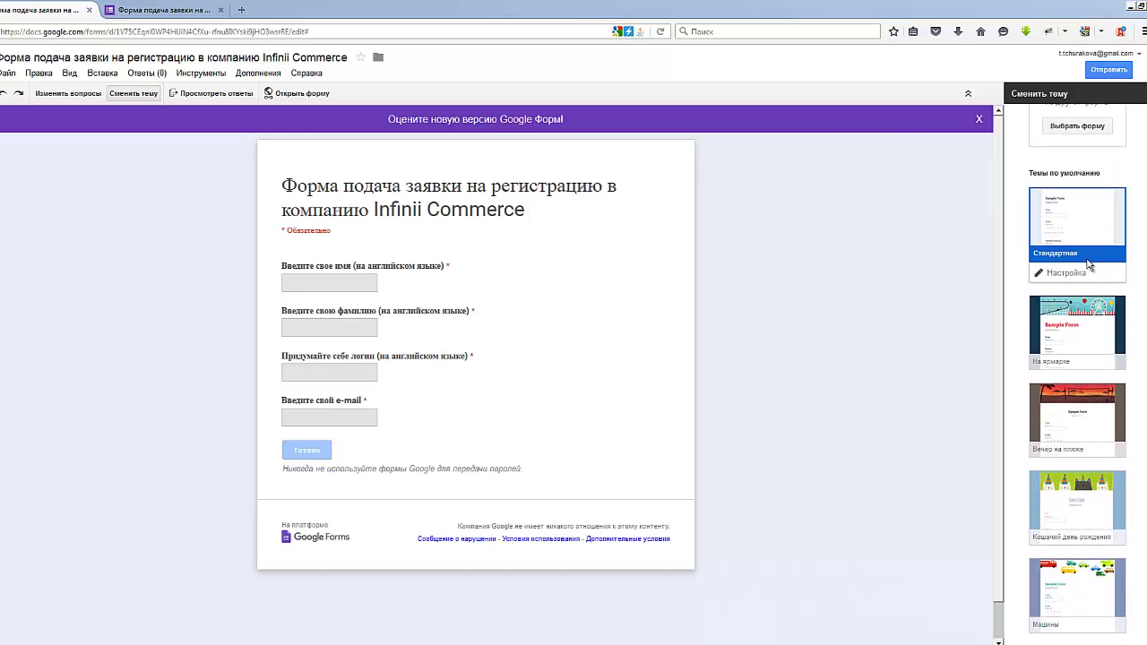
Try the На ярмарке theme and the Вечер на пляже theme on the form
left_click(1076, 327)
scroll(1080, 314, "down", 2)
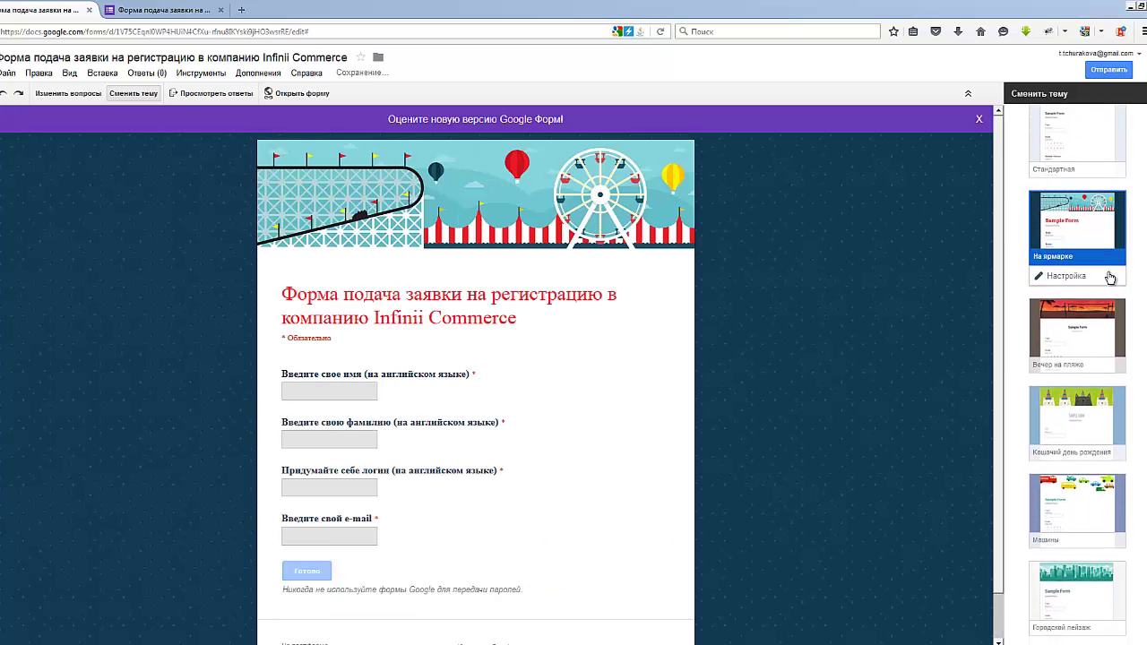
left_click(1083, 331)
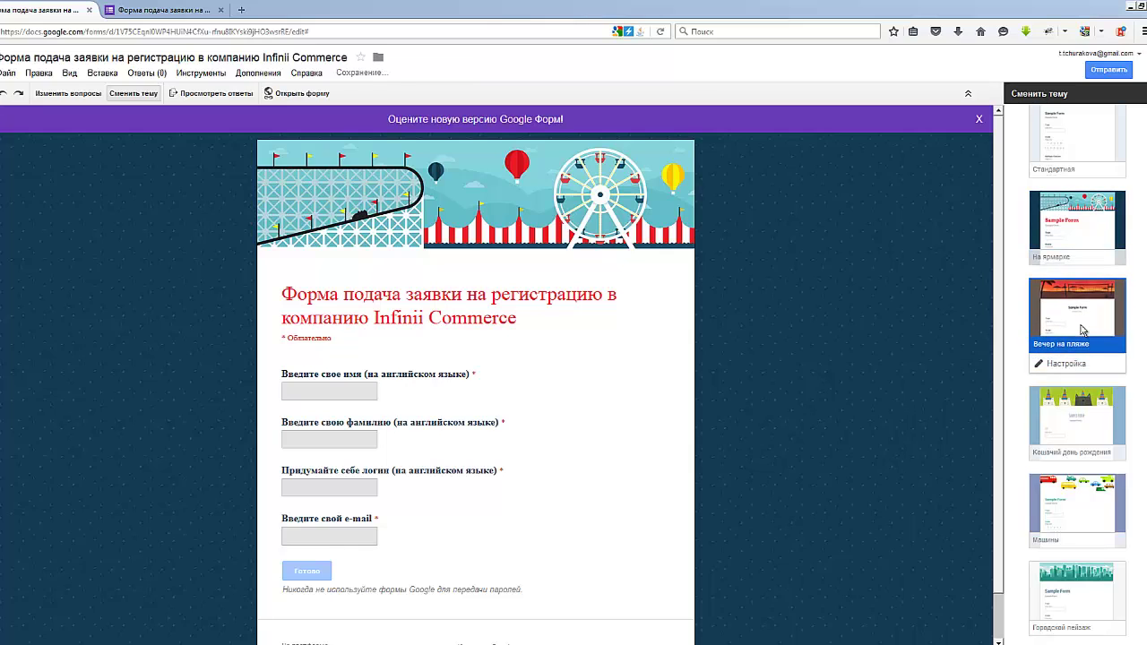
Apply the Городской пейзаж theme to the form and dismiss the banner promoting the new Google Forms version
scroll(1080, 295, "down", 3)
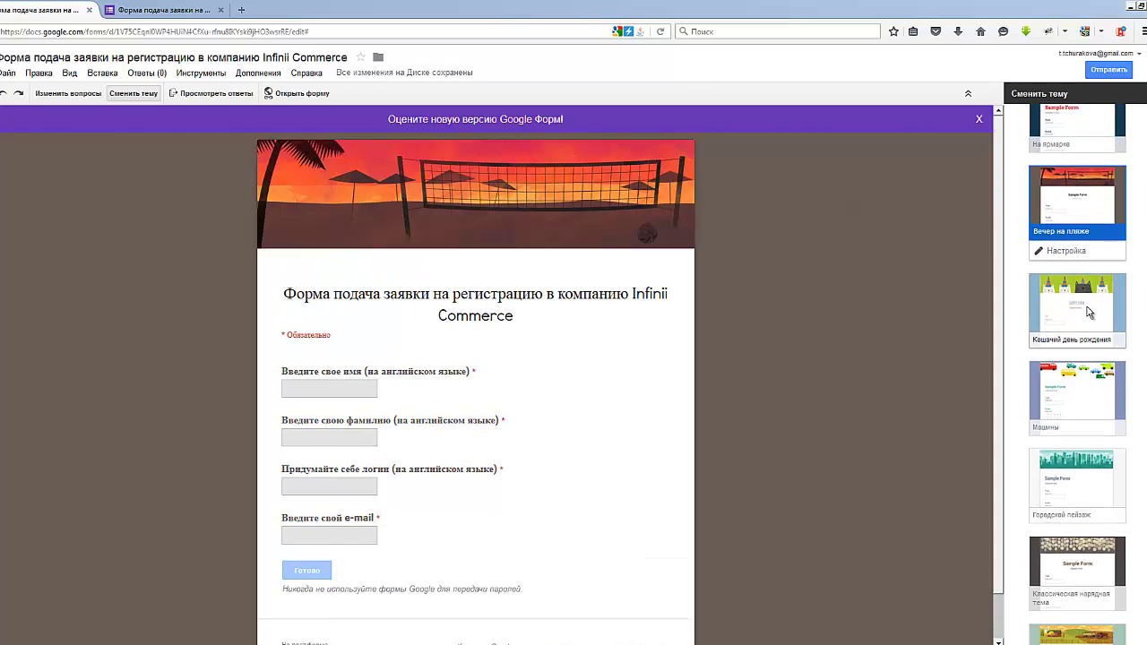
scroll(1088, 311, "down", 5)
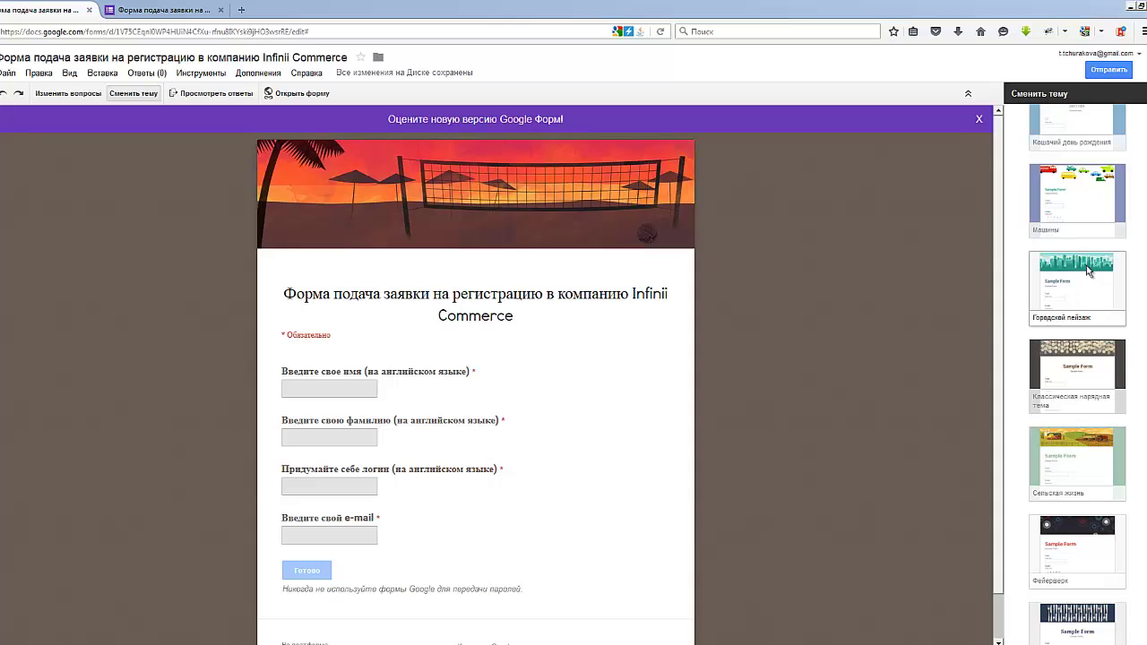
left_click(1088, 270)
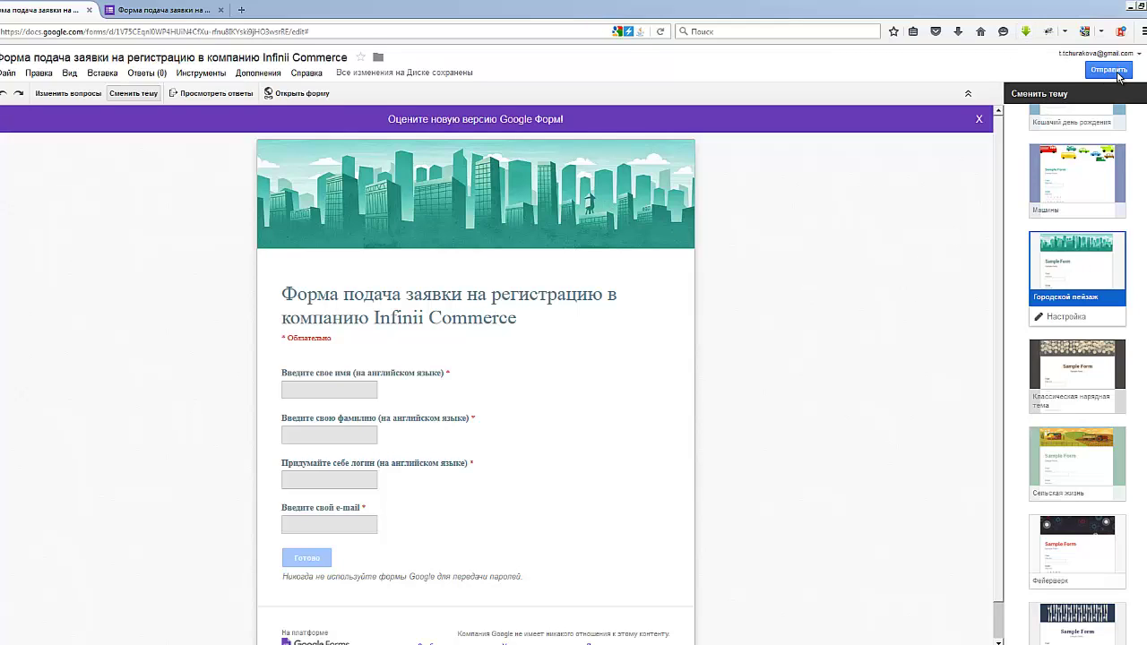
left_click(978, 119)
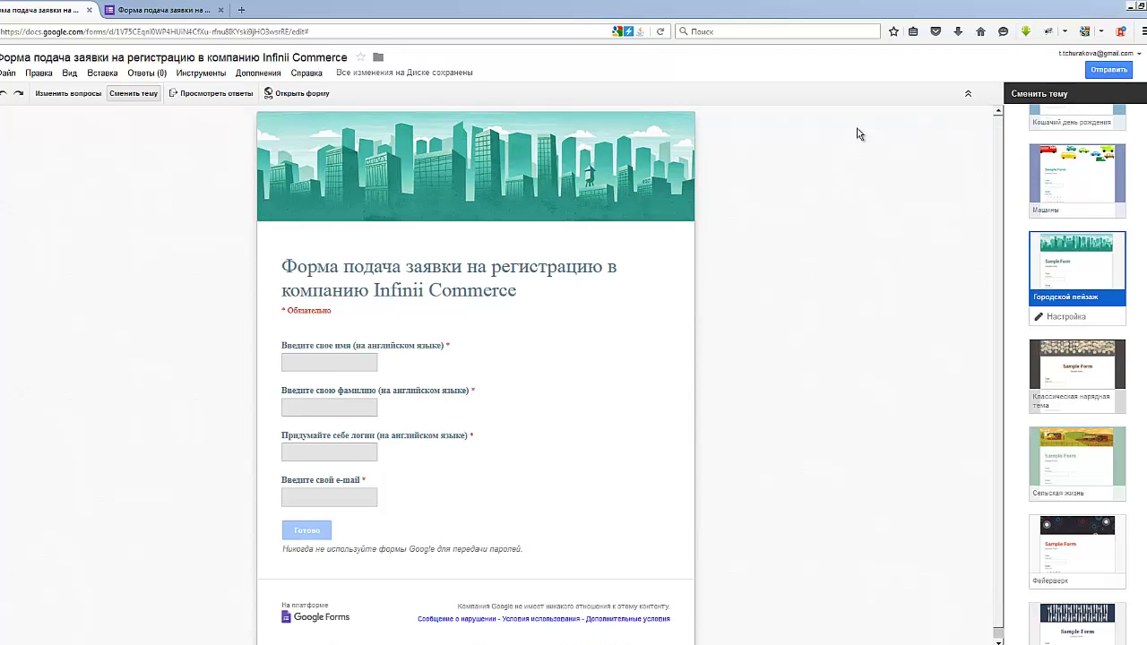
Reload the live form to check its new theme, and return to the form editor
left_click(155, 11)
key("F5")
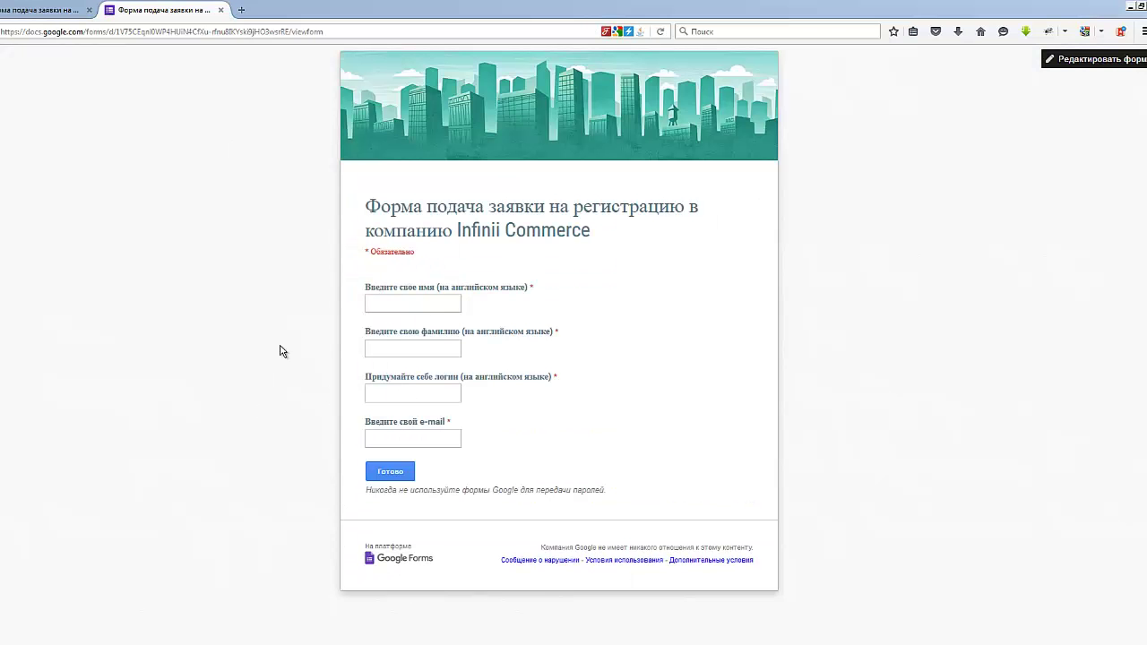
left_click(46, 10)
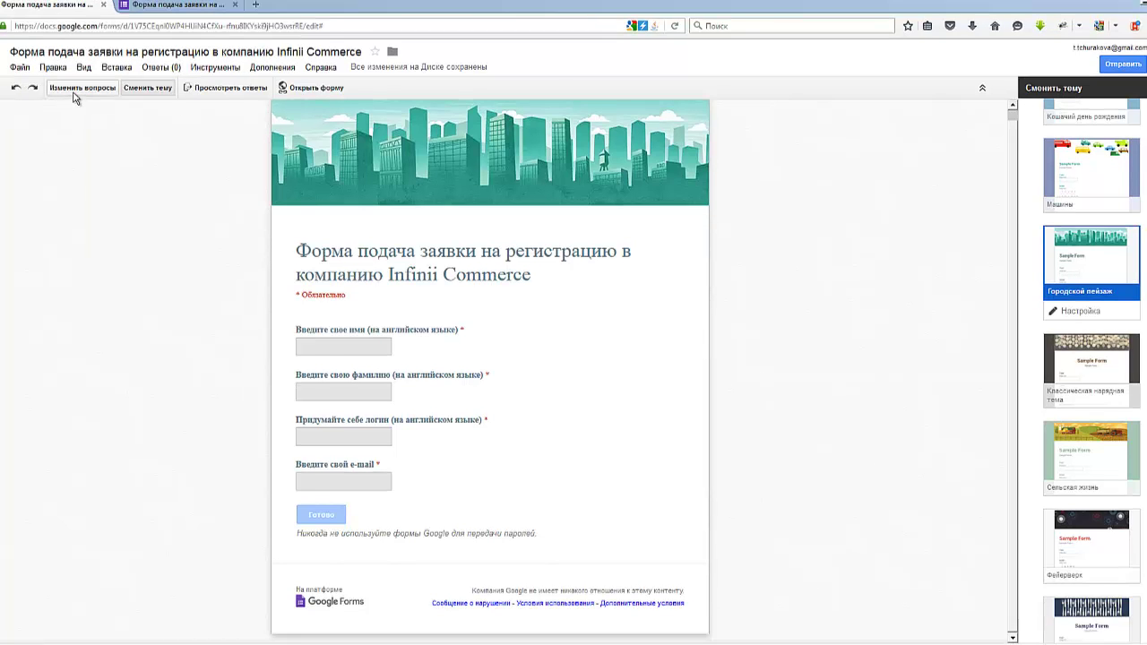
Back in question editing, start inserting an uploaded image and open the Infinii folder inside Acesse on Данные (D:)
left_click(75, 92)
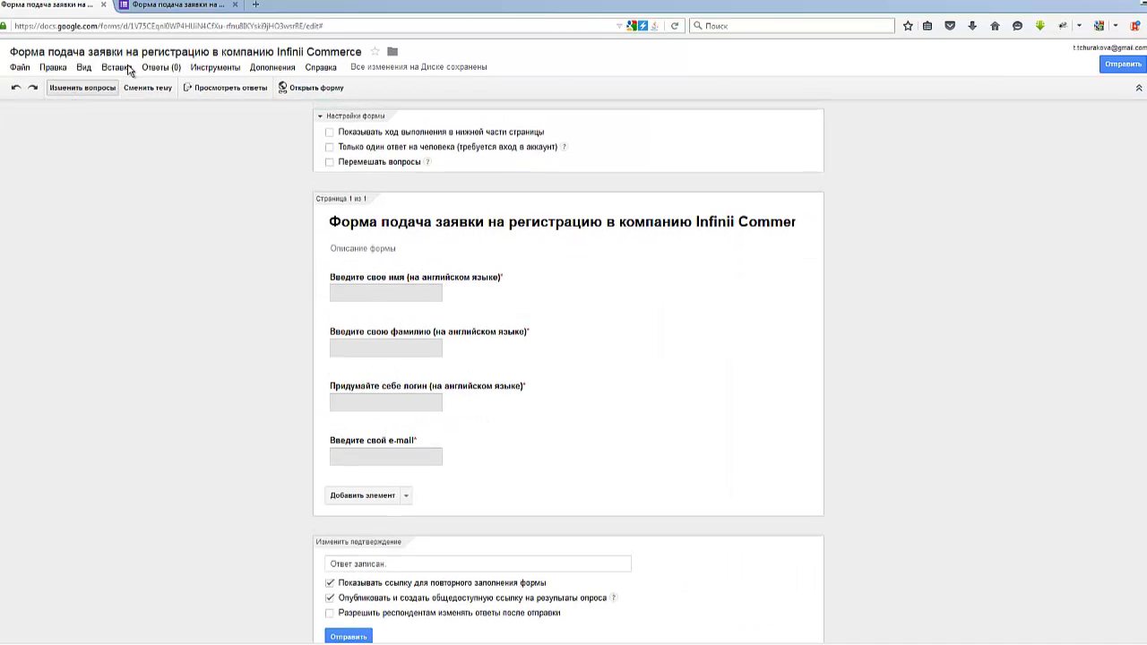
left_click(119, 71)
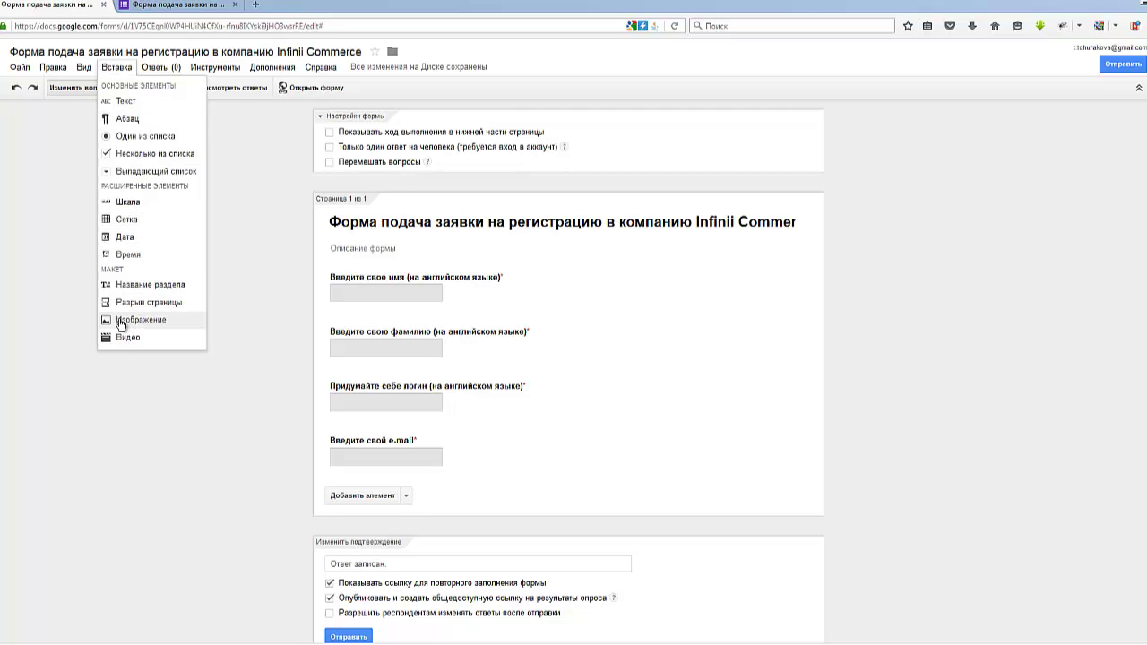
left_click(120, 324)
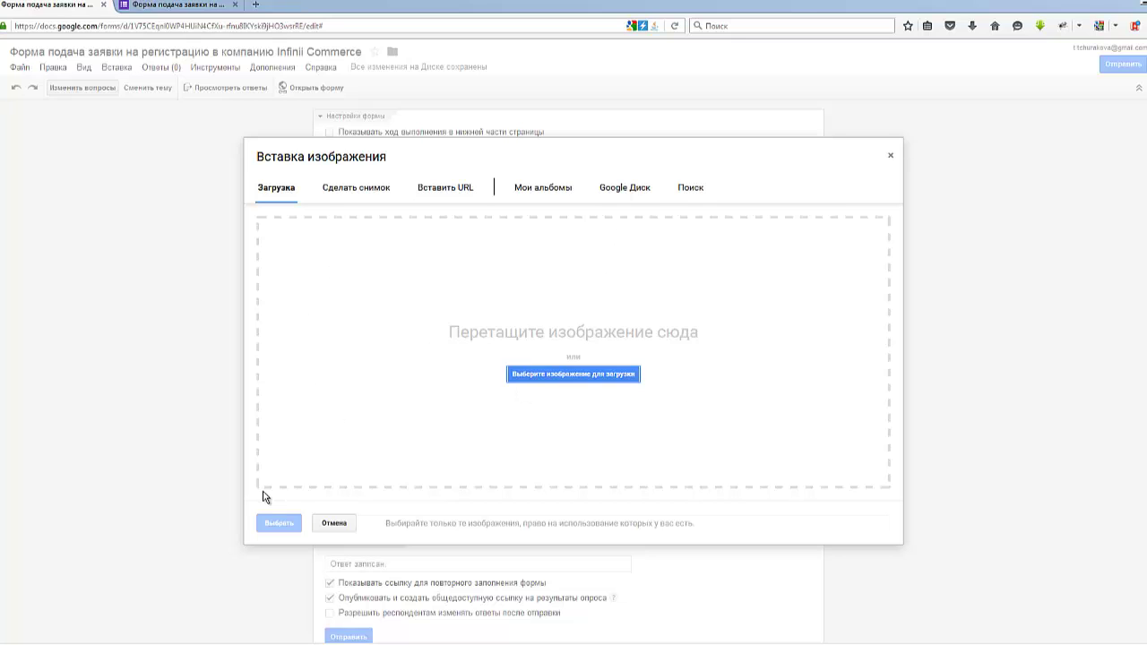
left_click(574, 373)
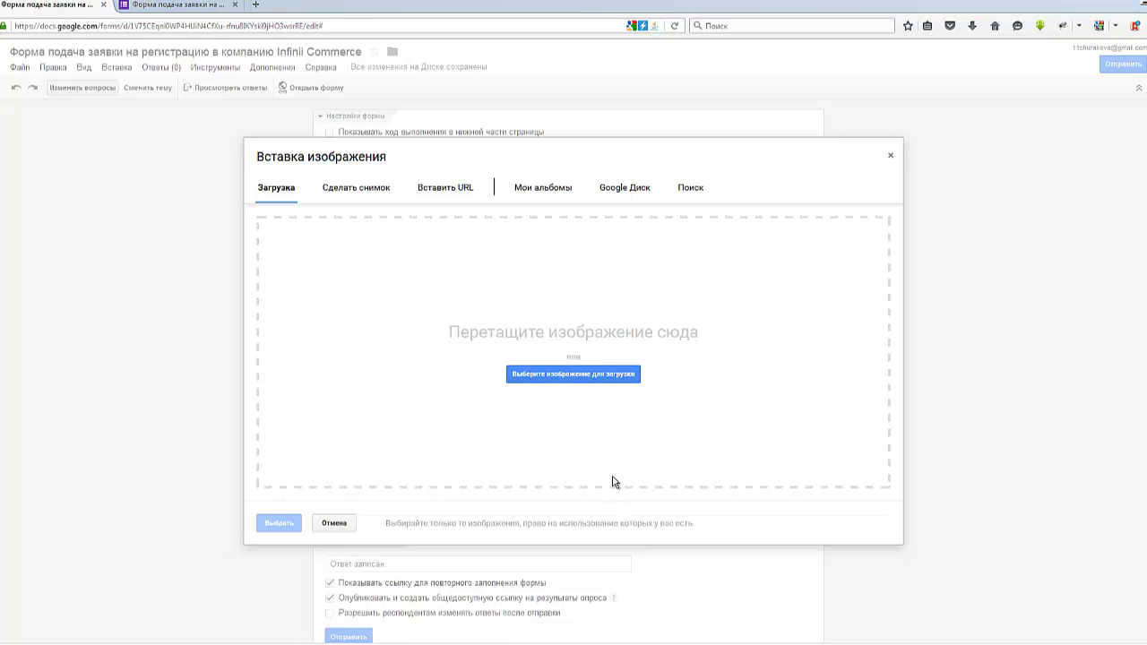
left_click(30, 341)
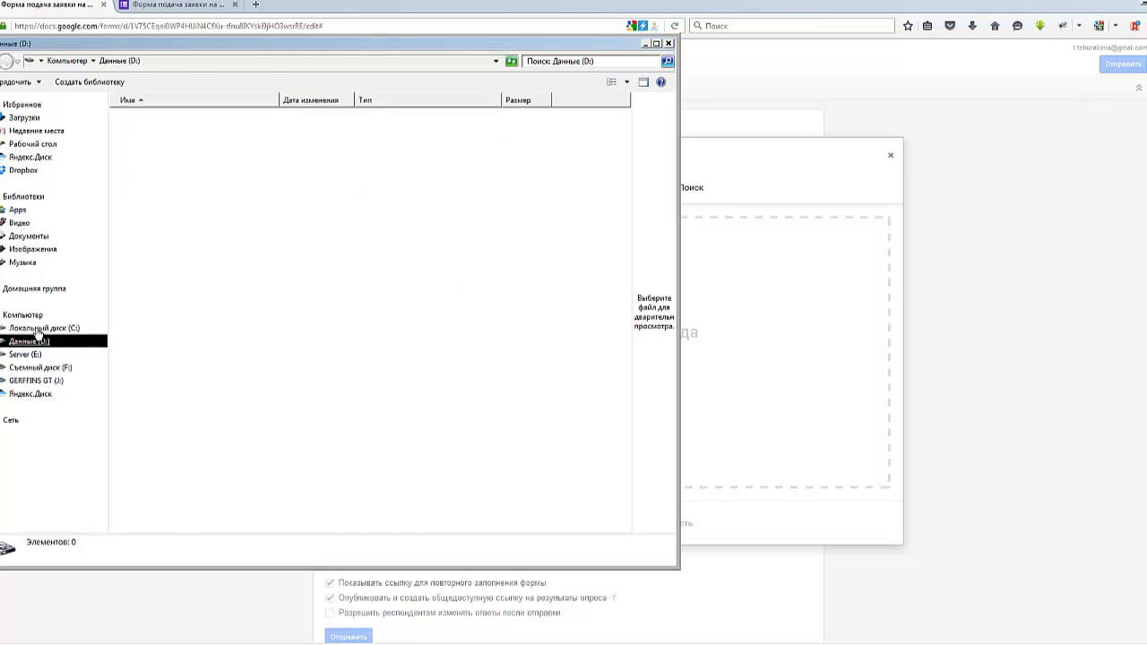
left_click(146, 133)
double_click(146, 131)
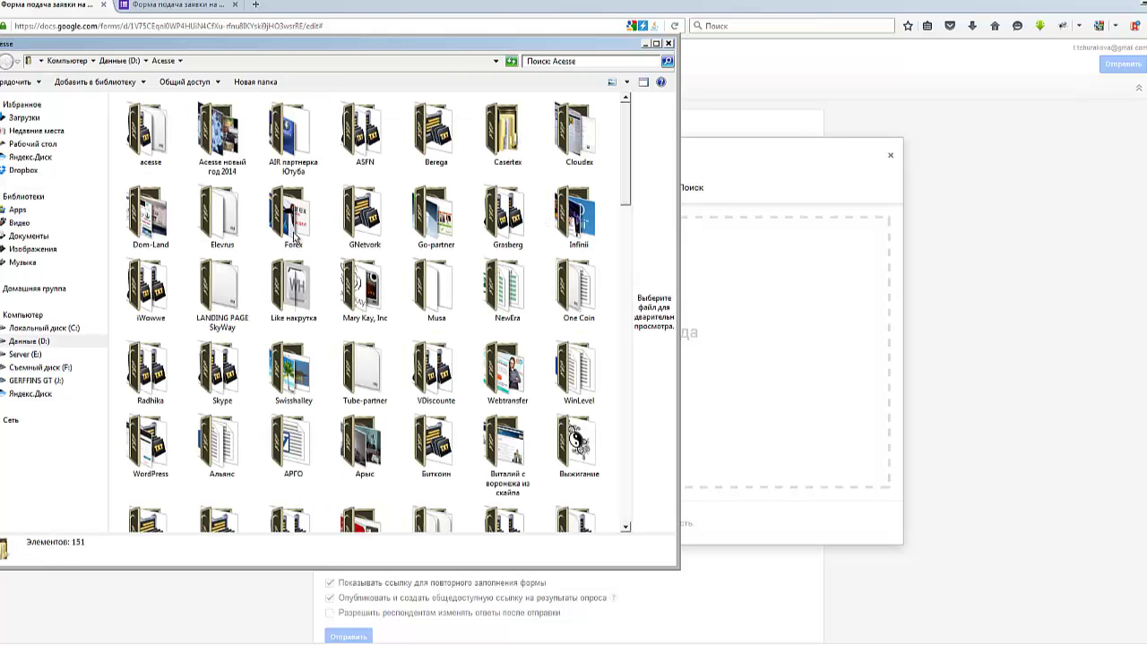
double_click(572, 200)
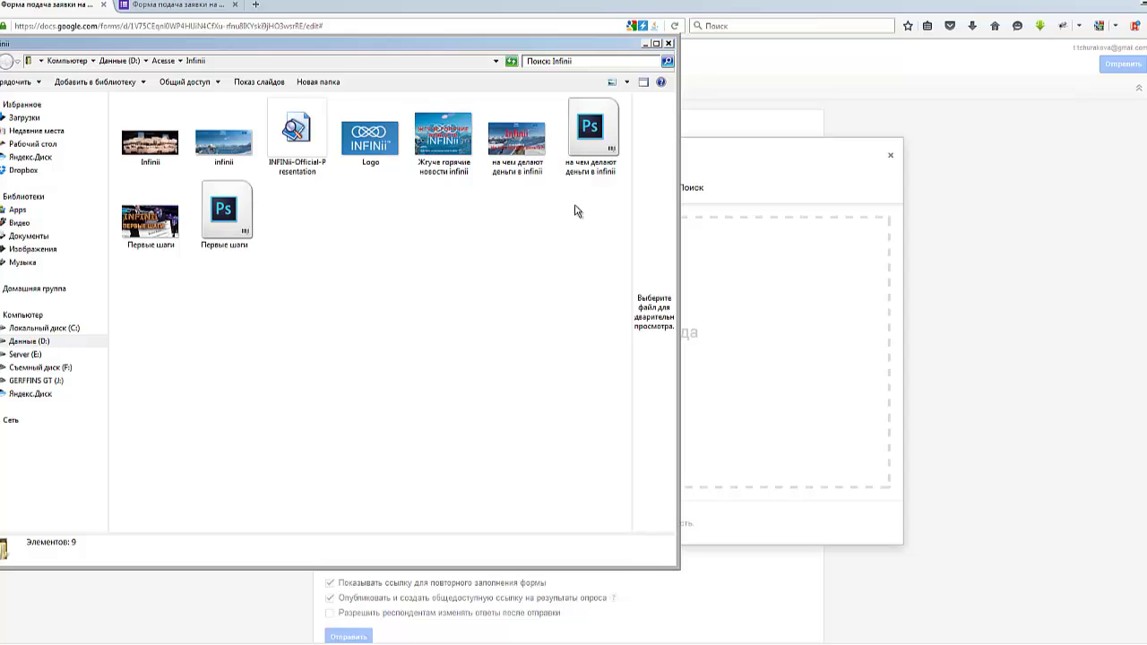
Preview the images in the Infinii folder and upload the Logo image into the form
left_click_drag(513, 143, 994, 303)
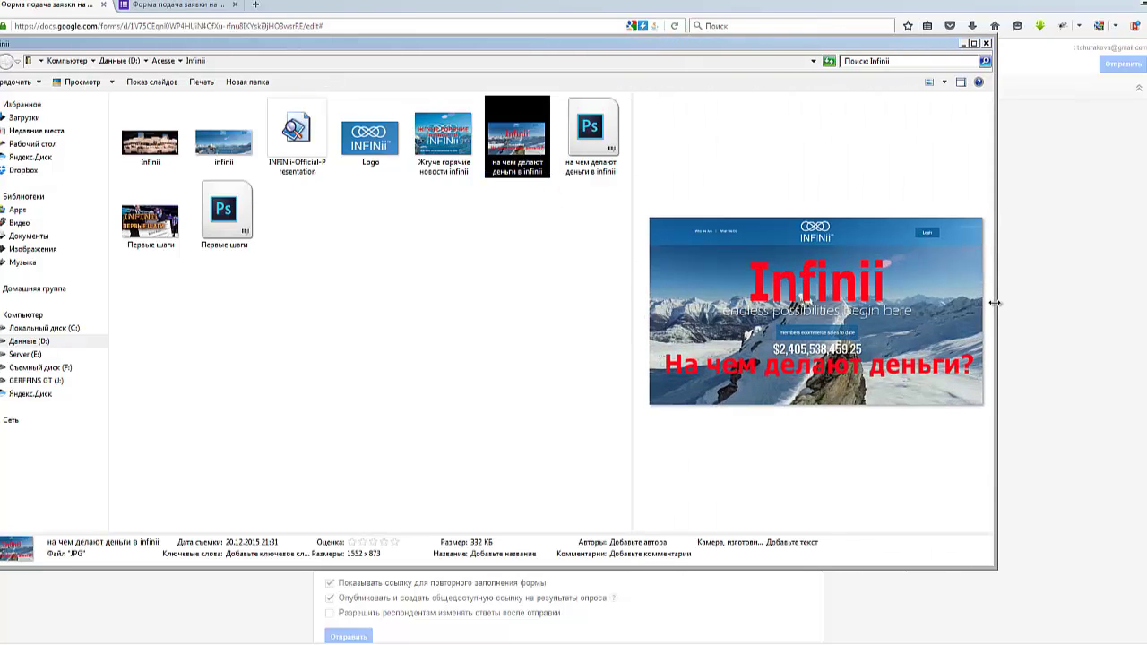
left_click_drag(727, 49, 568, 163)
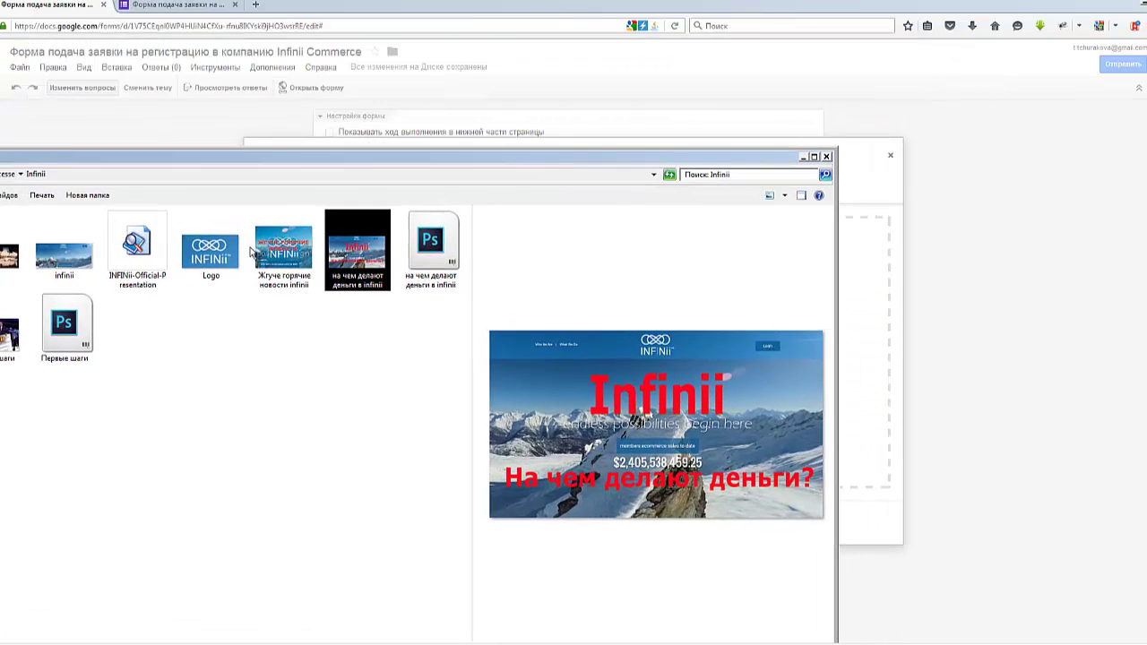
left_click(269, 253)
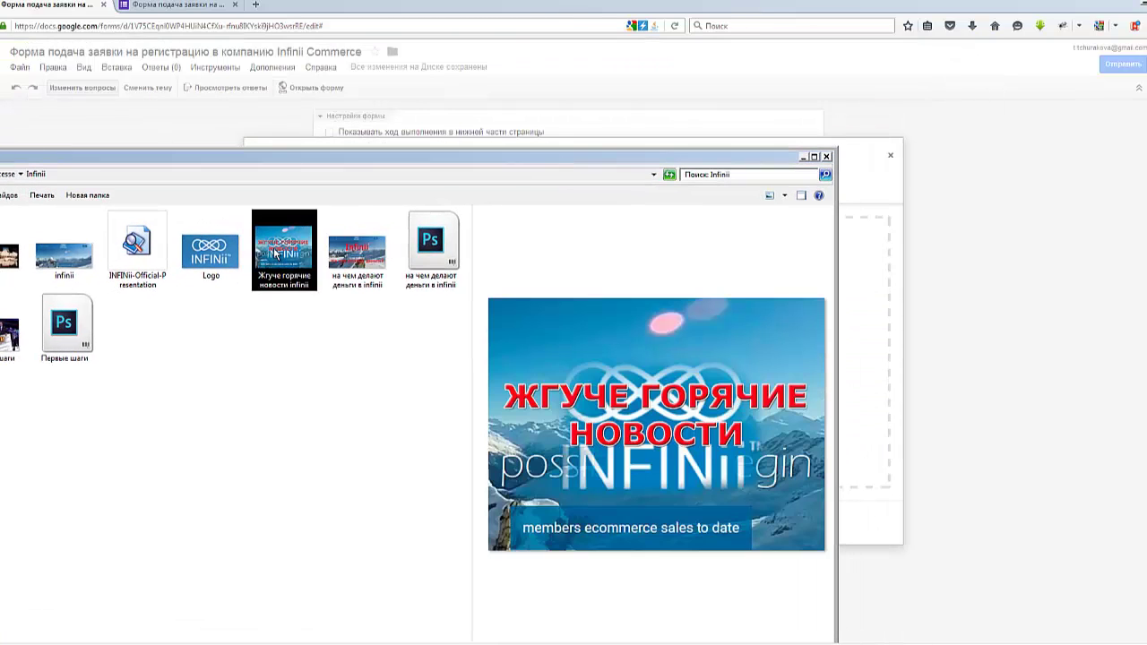
left_click(233, 231)
left_click_drag(397, 159, 731, 291)
left_click_drag(528, 381, 545, 264)
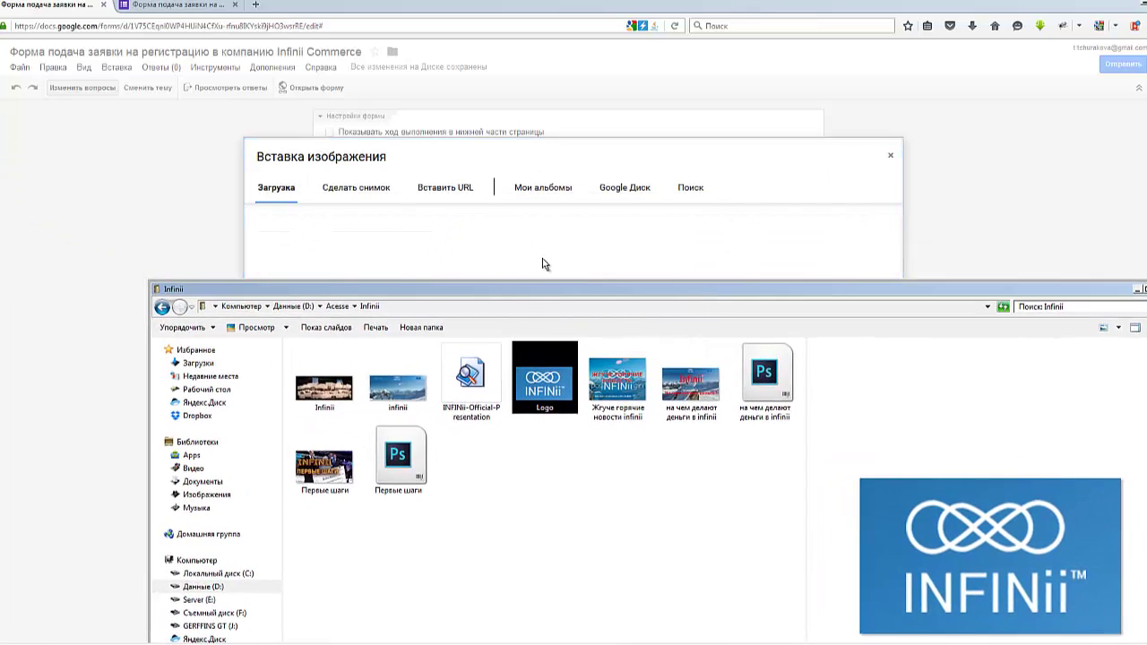
left_click(584, 154)
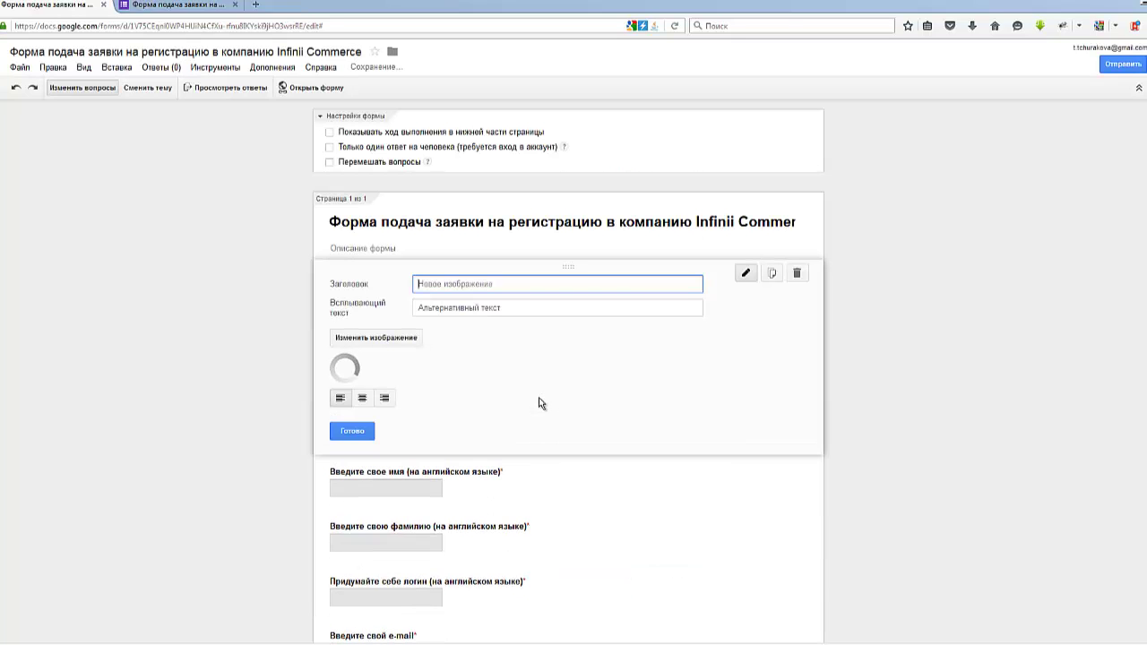
Enlarge the inserted logo to the full width of the form and center it
left_click(539, 384)
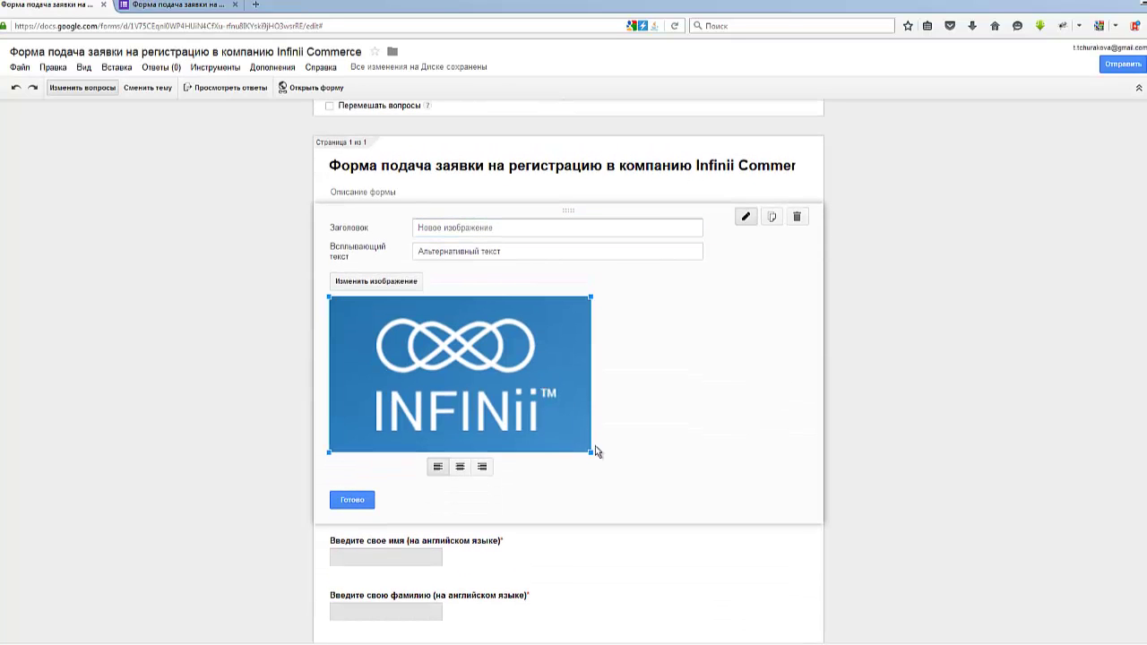
left_click_drag(589, 453, 822, 484)
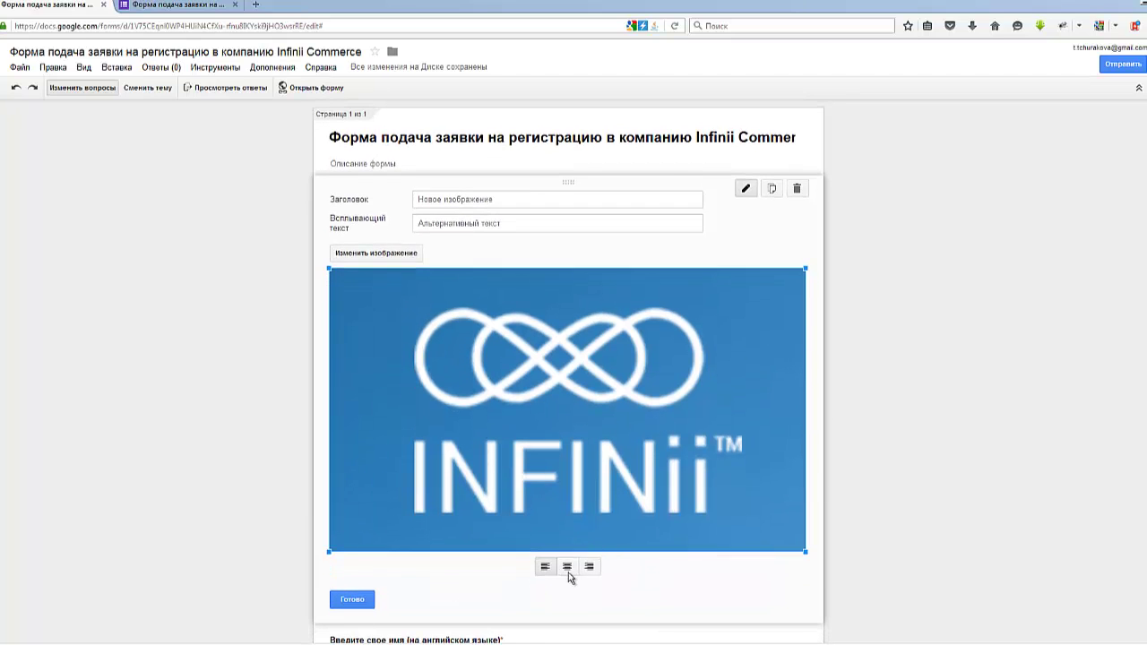
scroll(568, 573, "down", 2)
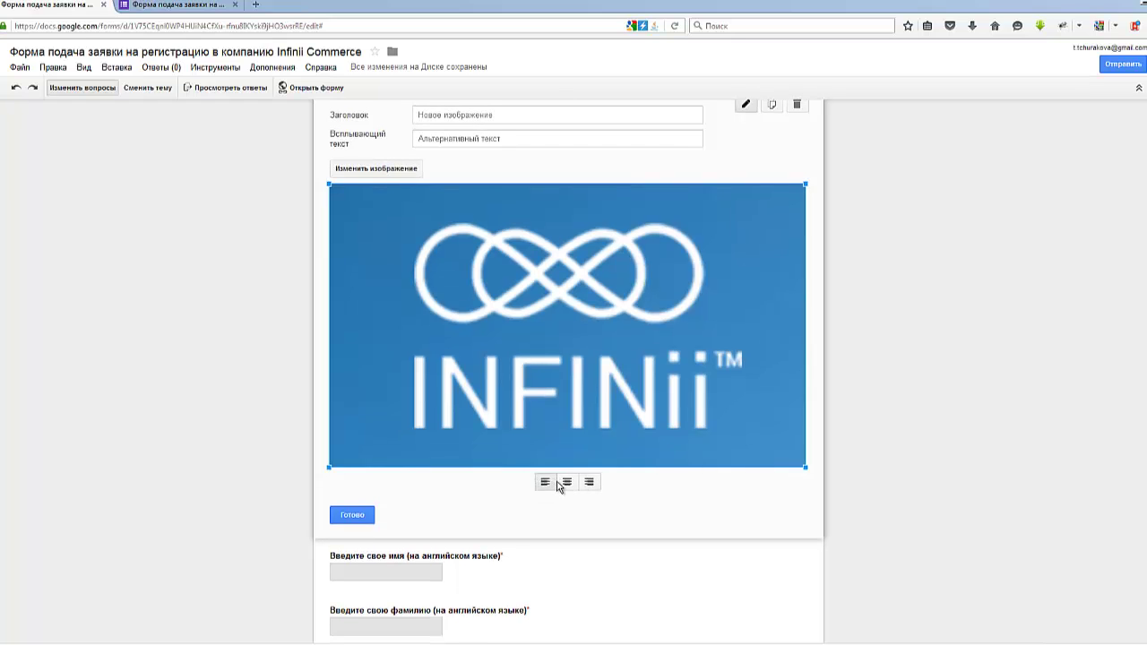
left_click(567, 482)
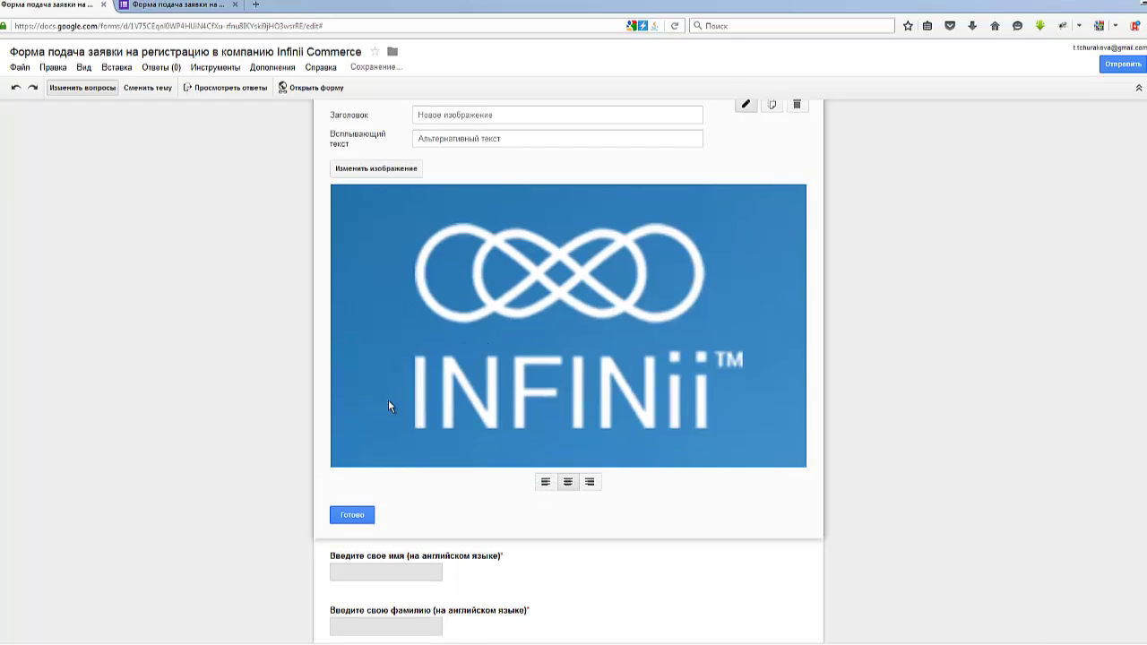
Copy the image heading "Подача заявки на регистрацию в компанию Infinii Commerce" from the sample form into the logo's Заголовок and finish editing the image
scroll(378, 336, "up", 1)
left_click(445, 199)
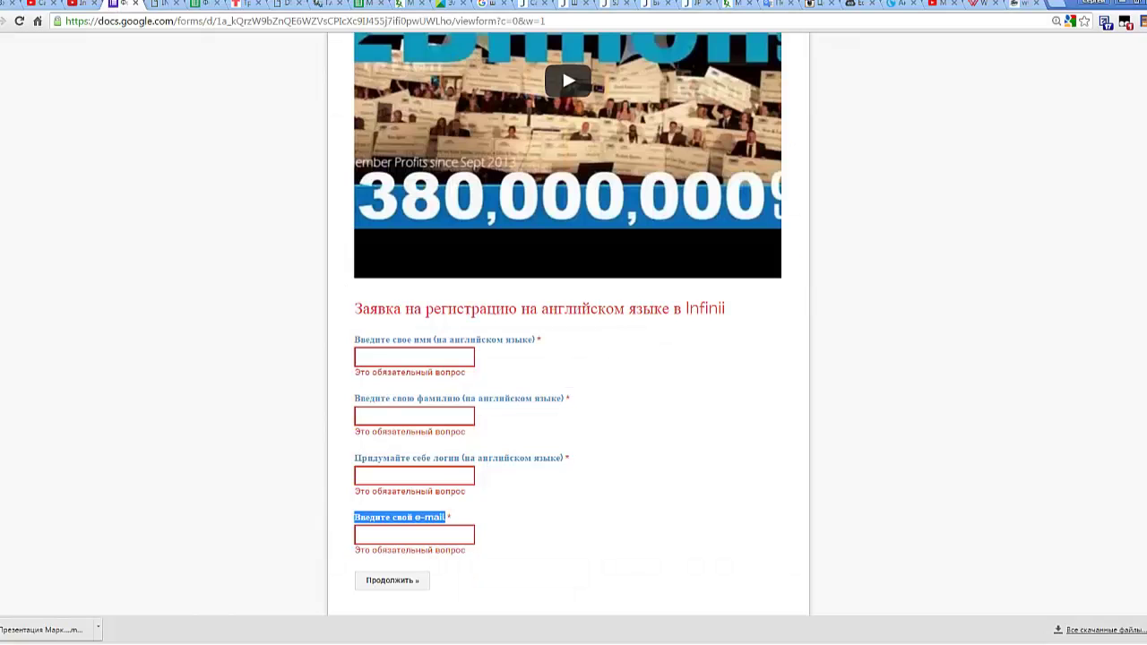
scroll(102, 379, "up", 10)
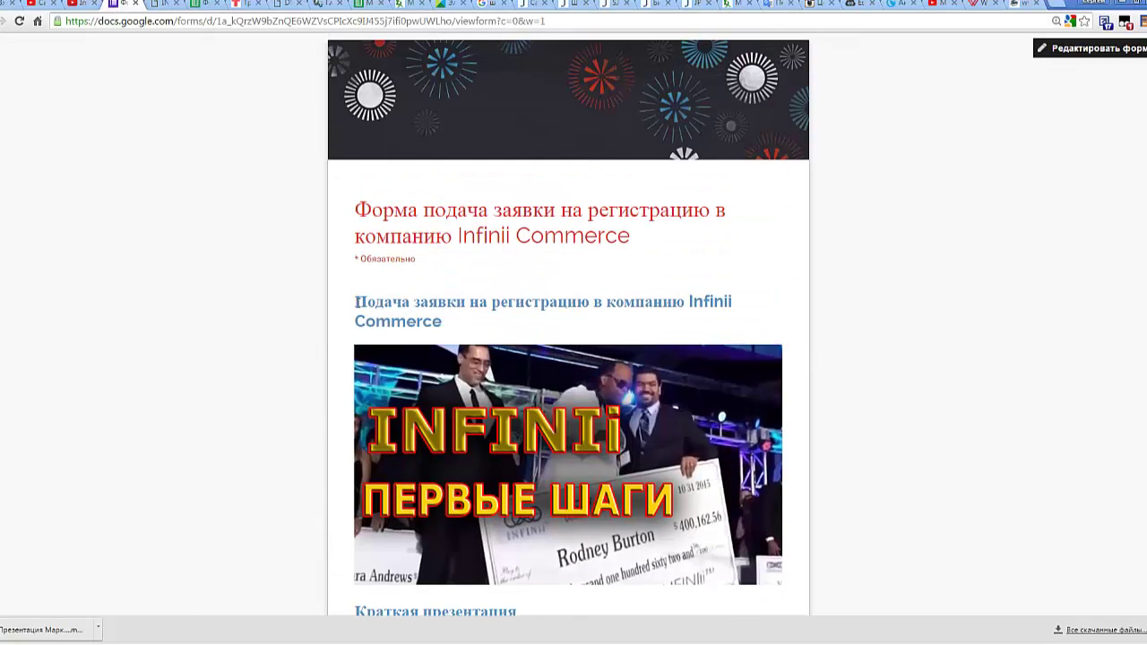
left_click_drag(357, 302, 453, 323)
key("ctrl+c")
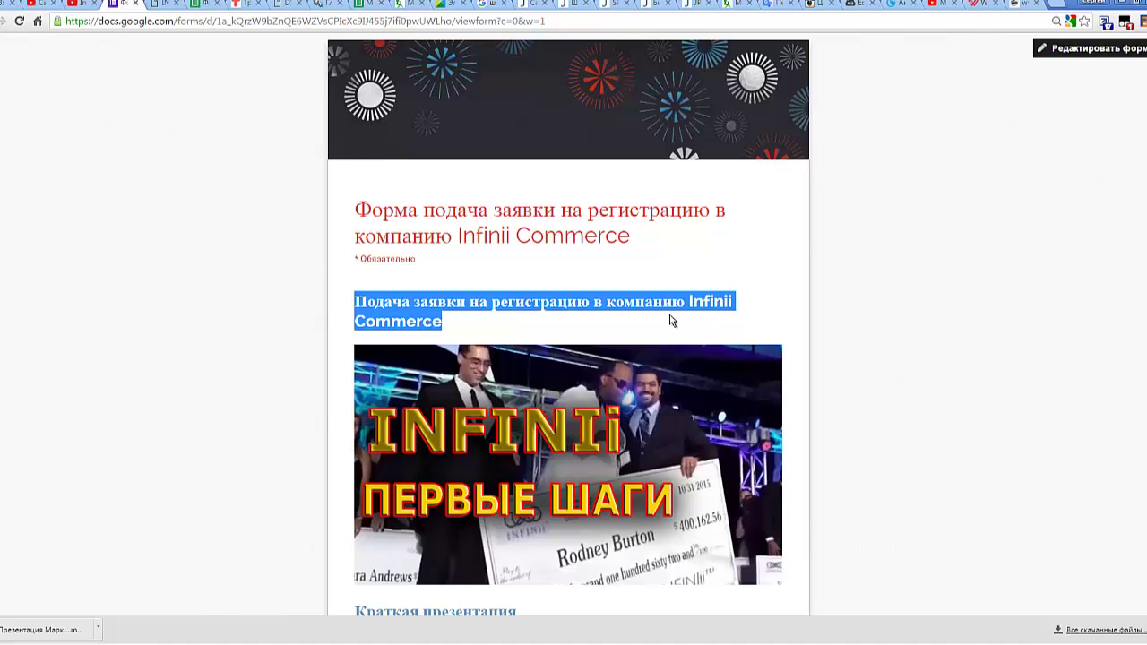
key("alt+Tab")
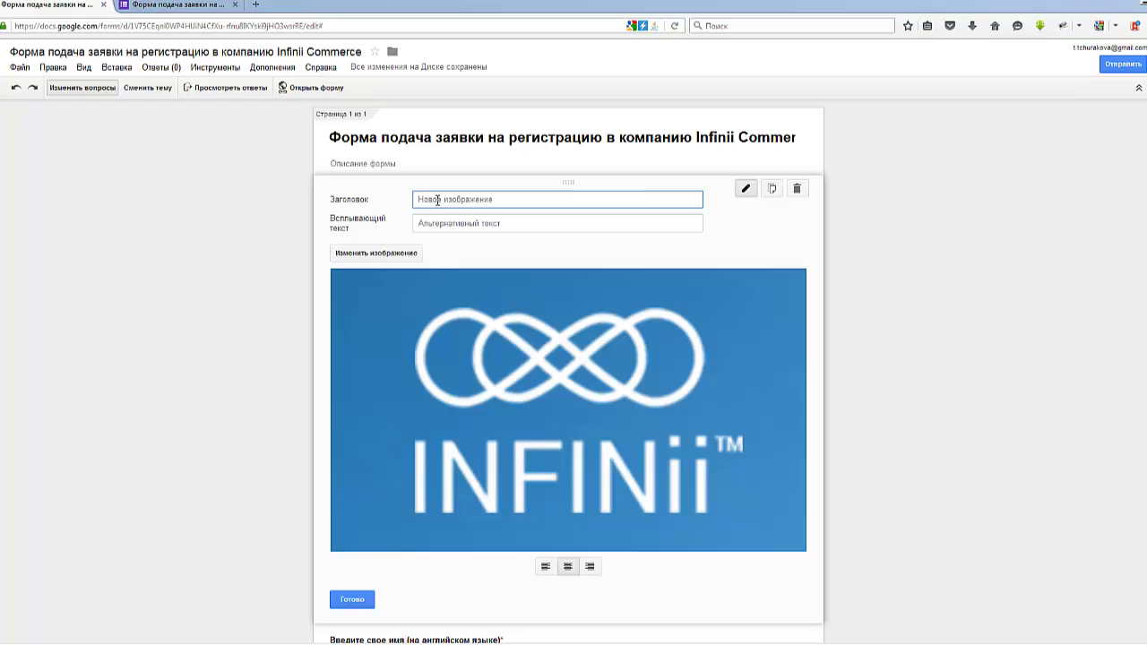
key("ctrl+v")
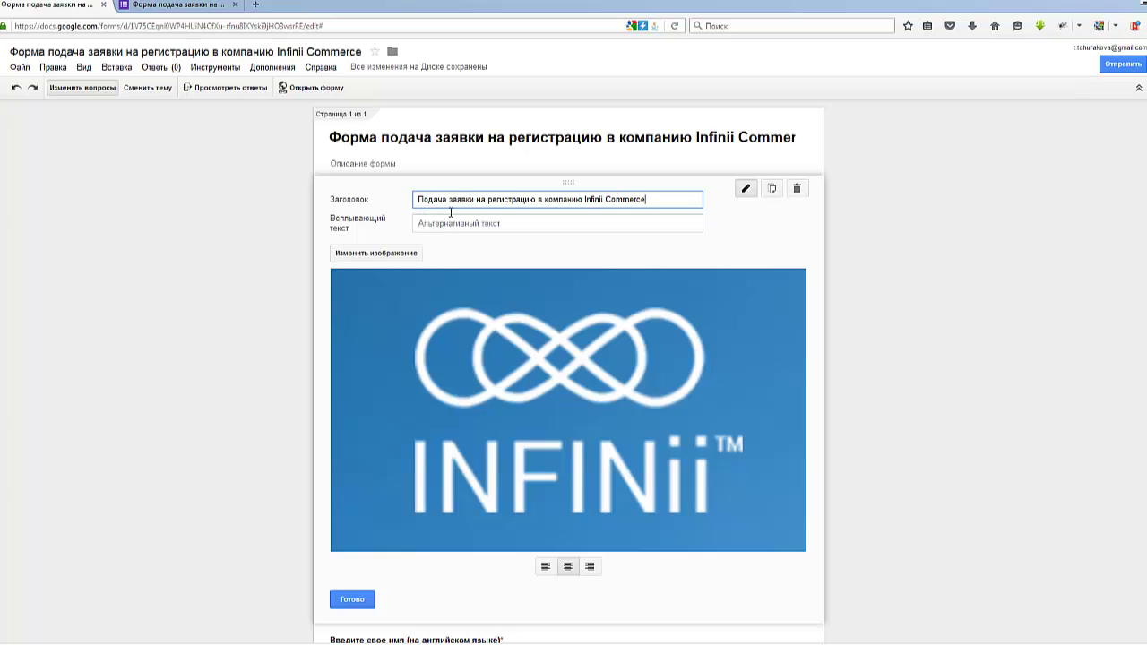
scroll(301, 444, "down", 1)
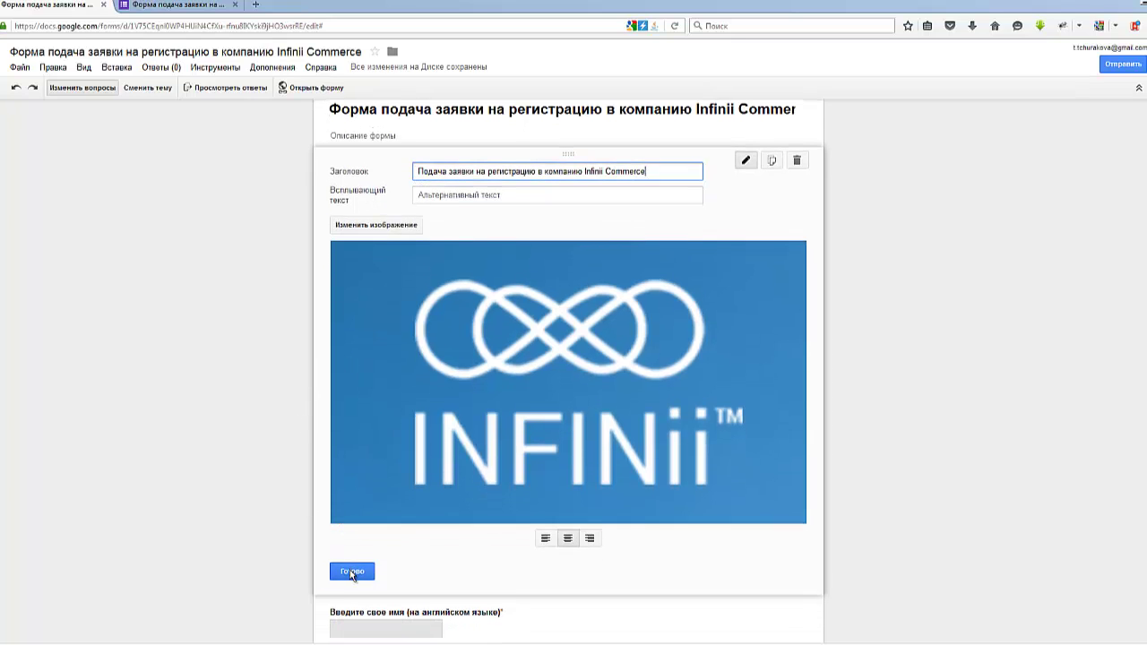
left_click(351, 571)
scroll(525, 333, "up", 3)
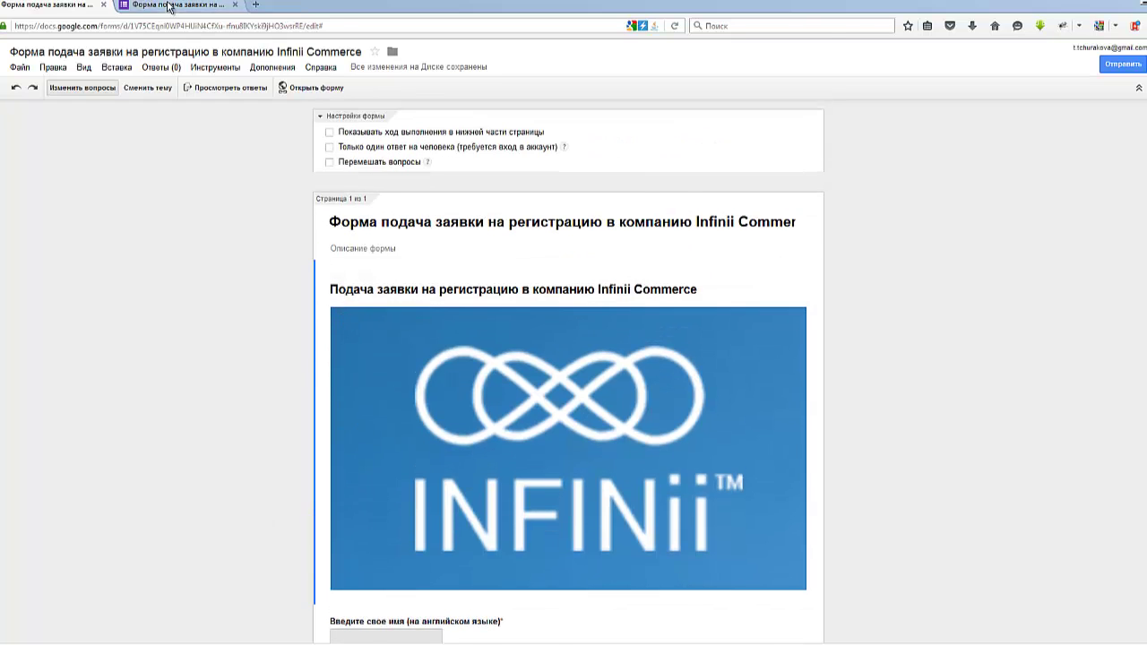
Reload the live form and review how the titled logo image looks from header to footer
left_click(168, 7)
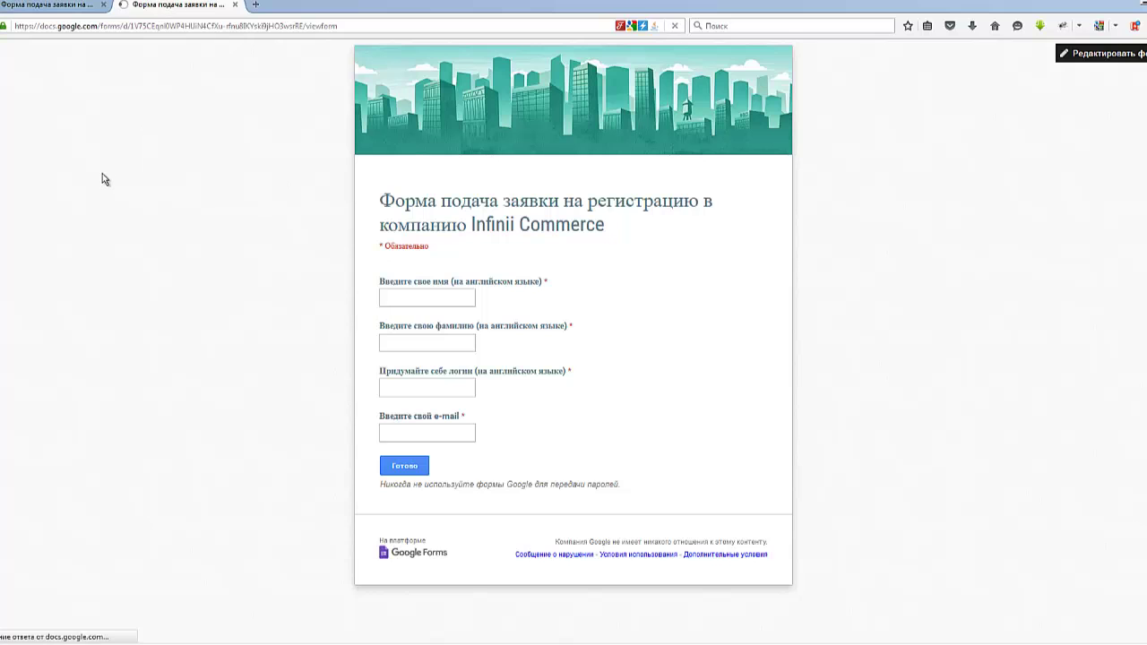
key("F5")
scroll(347, 237, "down", 3)
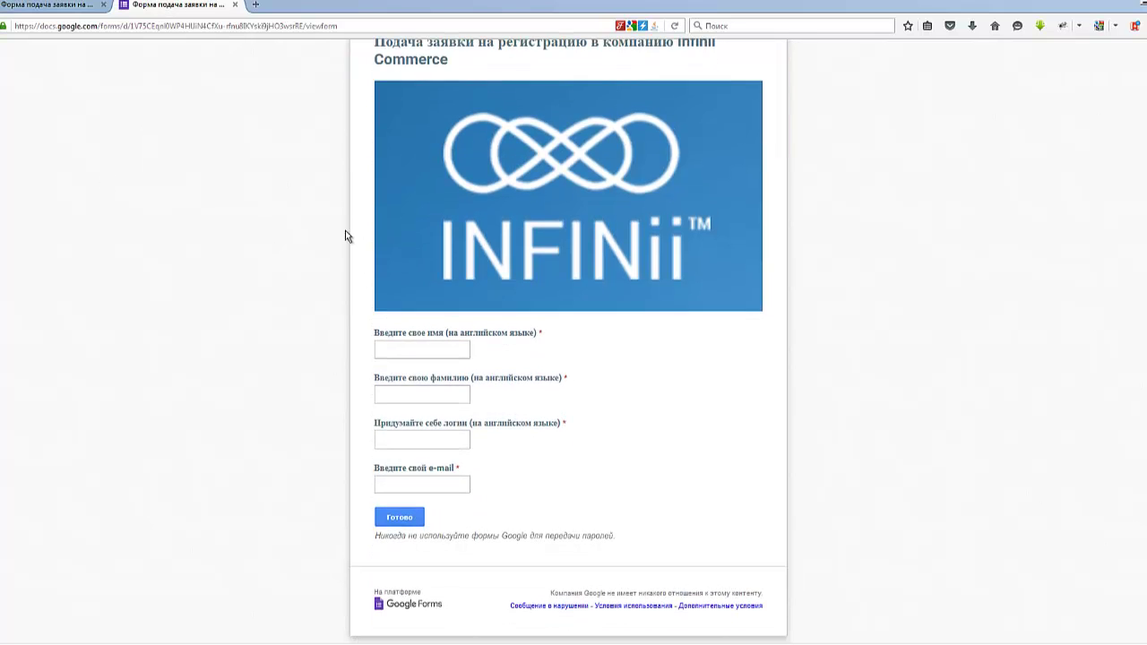
scroll(347, 236, "up", 5)
scroll(475, 325, "down", 5)
Return to editing the form and start inserting a video by its YouTube URL
left_click(56, 6)
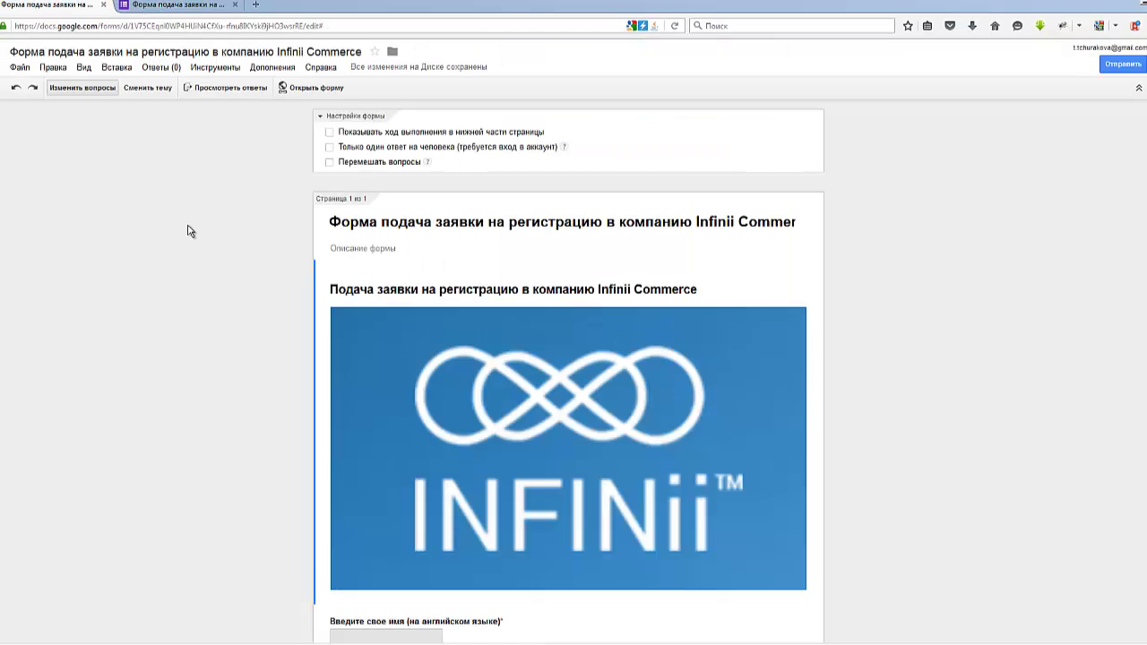
scroll(190, 230, "down", 5)
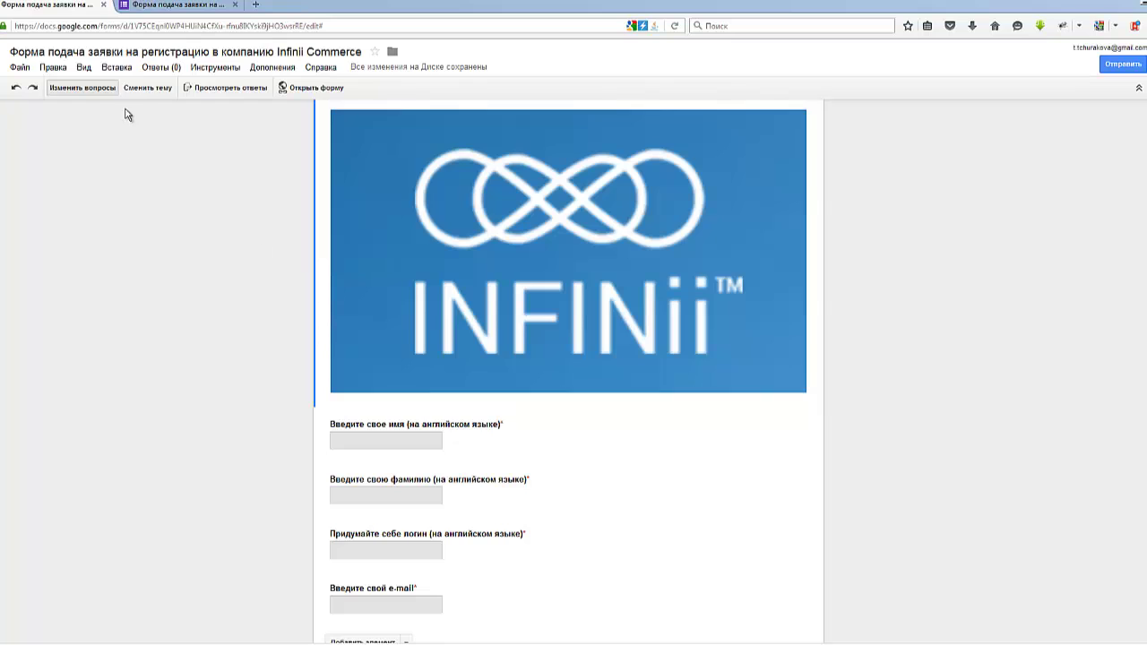
left_click(114, 69)
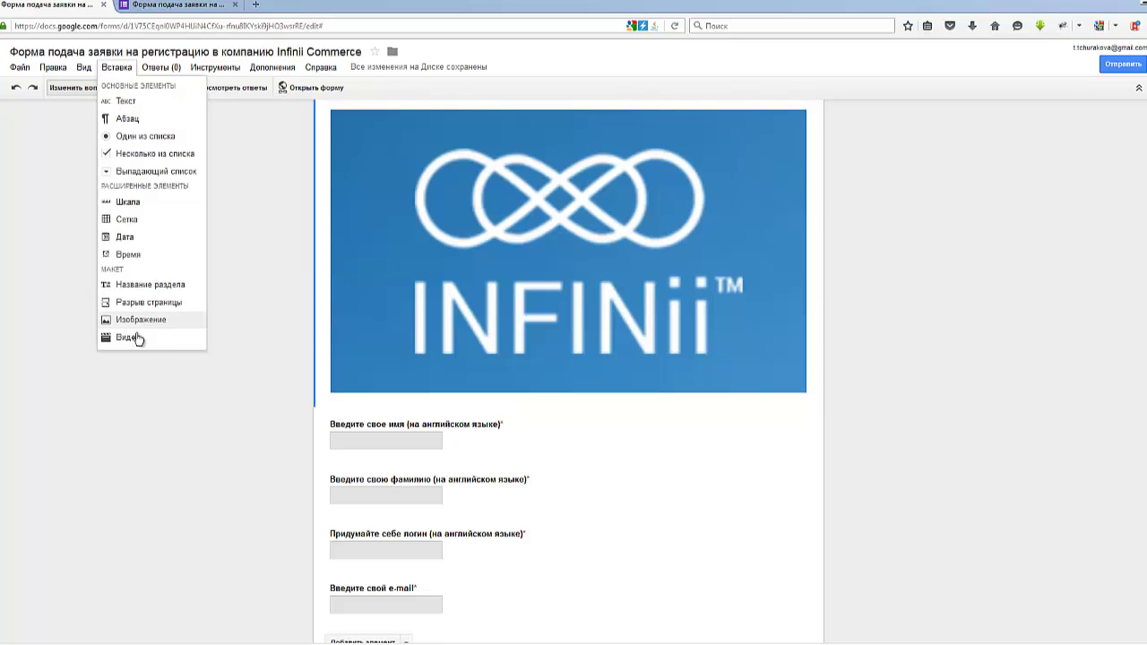
left_click(129, 339)
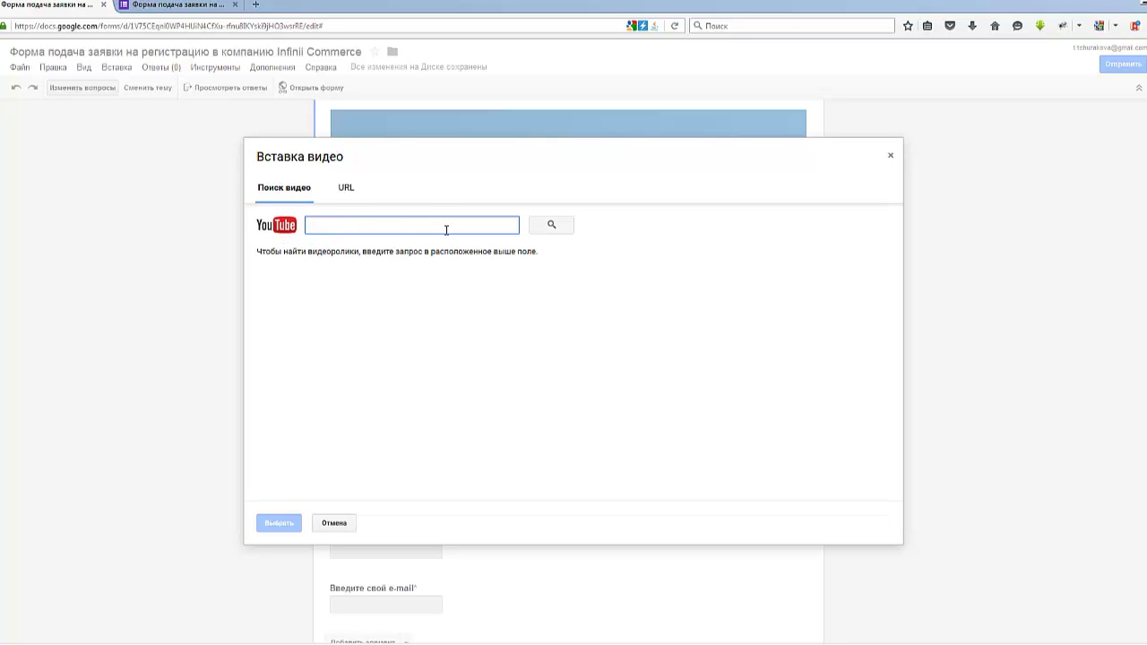
left_click(345, 188)
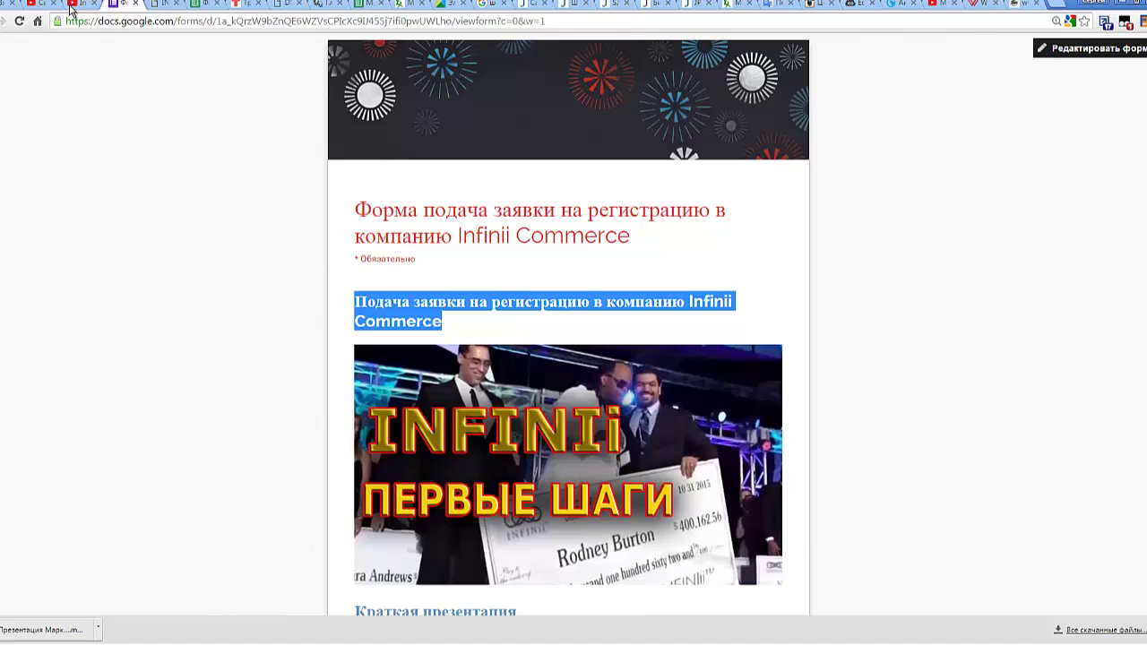
Copy the YouTube link of the video "Infinii Commerce. Презентация бизнеса Infinii" and insert that video into the form
left_click(76, 5)
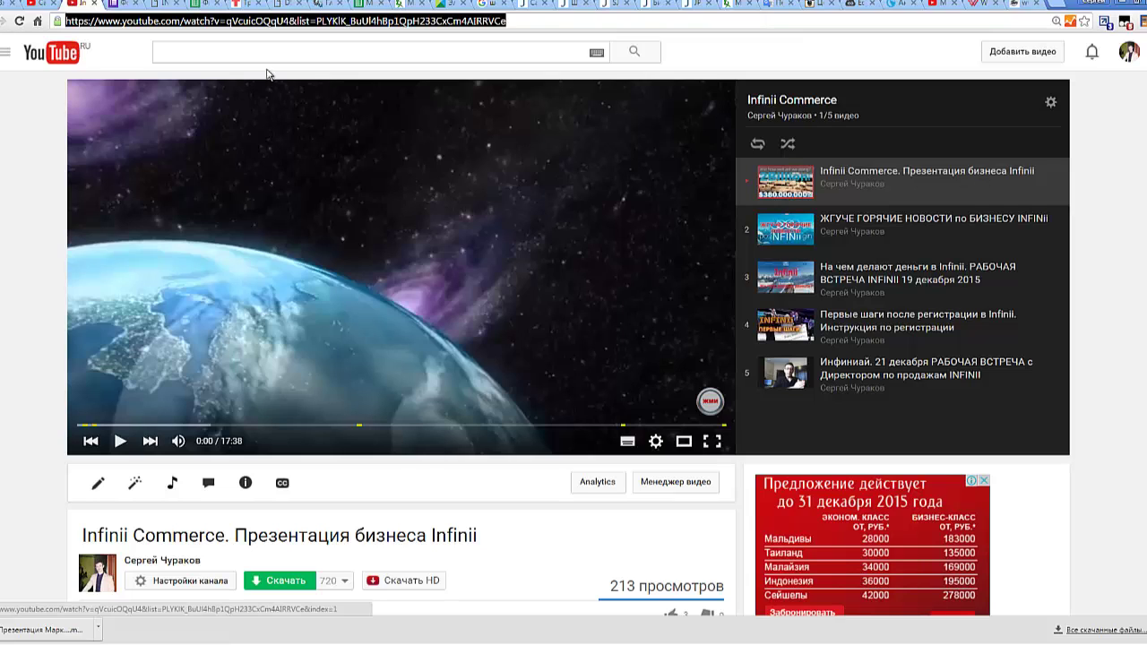
right_click(272, 24)
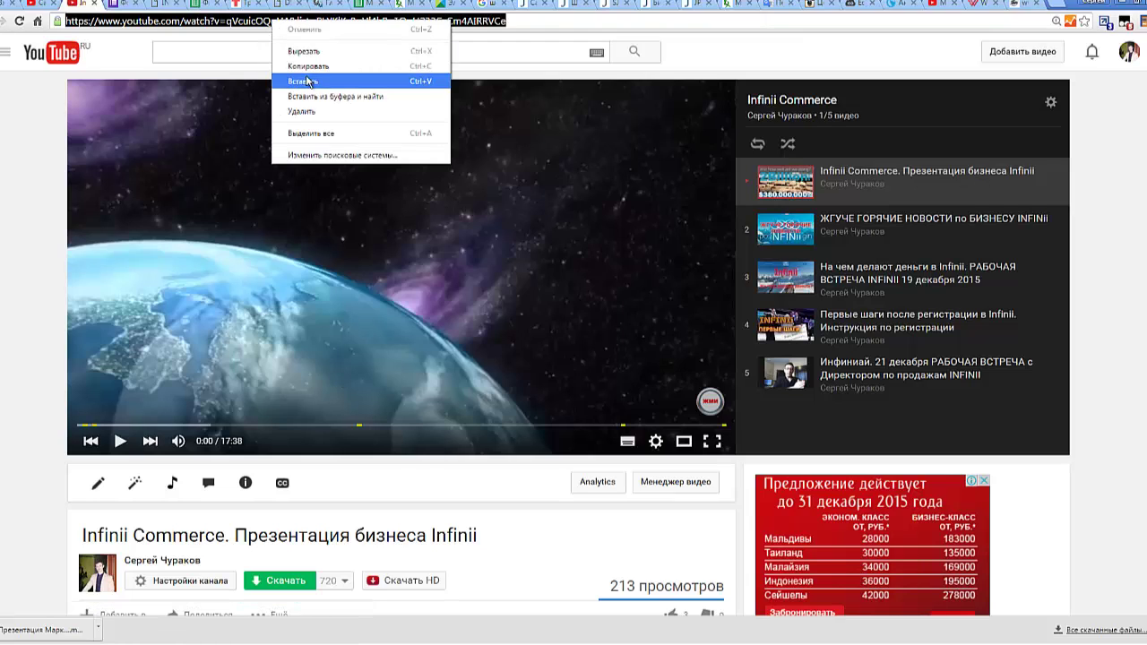
left_click(306, 65)
key("alt+Tab")
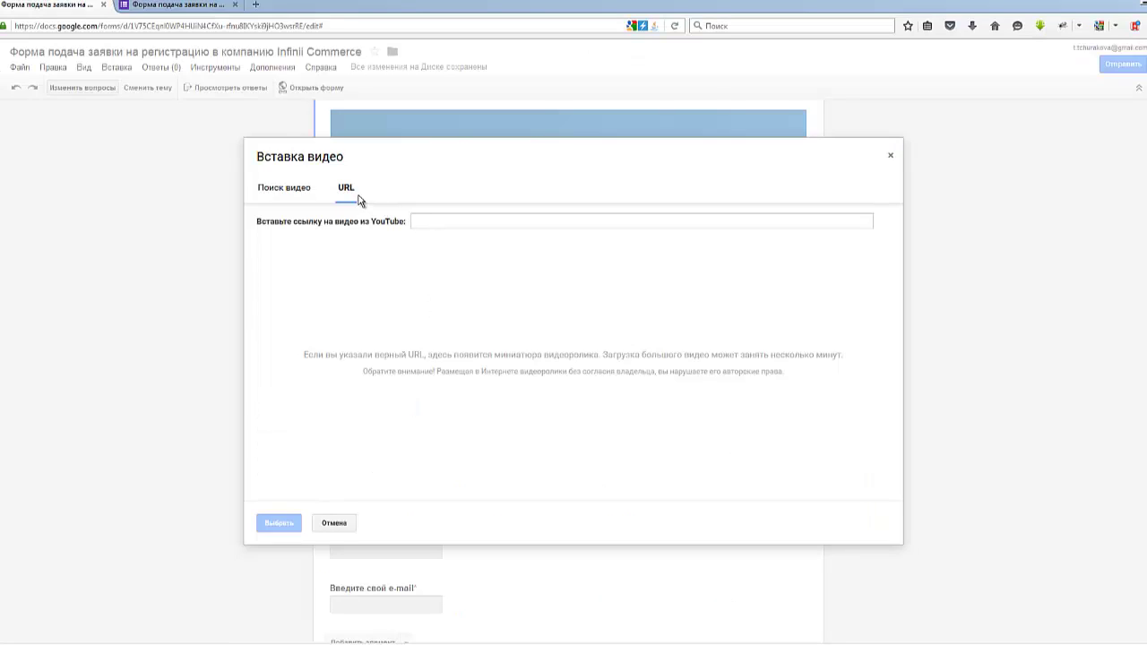
type("https://www.youtube.com/watch?v=qVcuicOQqU4&list=PLYKlK_BuUl4hBp1QpH233CxCm4AIRRVCe")
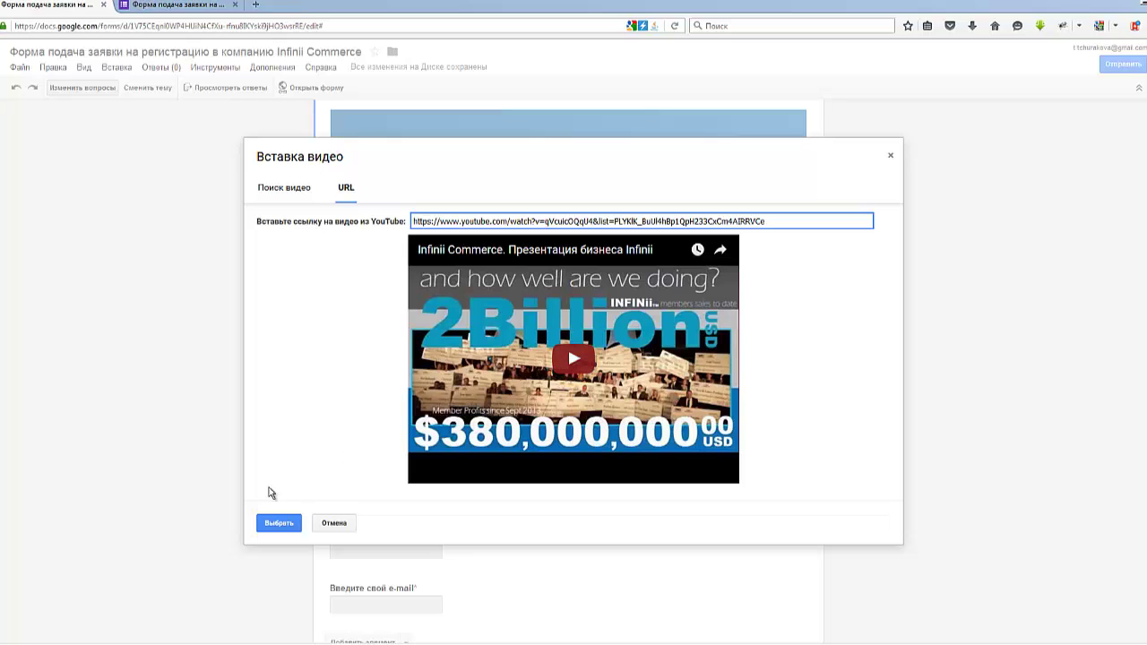
left_click(278, 523)
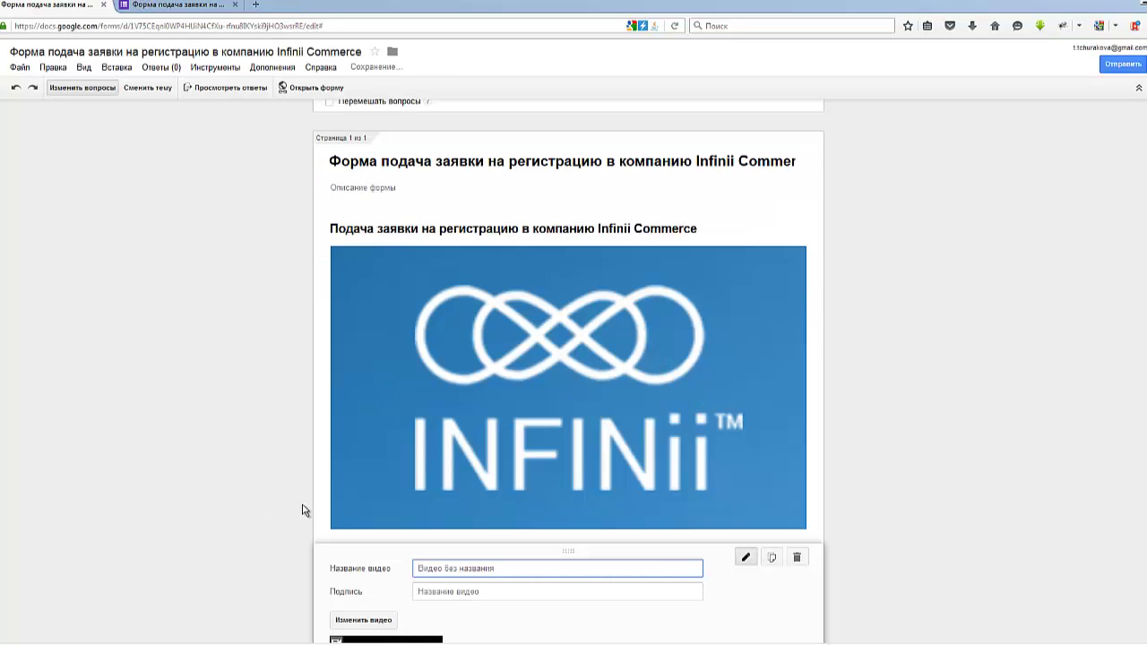
Enlarge the inserted presentation video to the full width of the form and center it
left_click(439, 463)
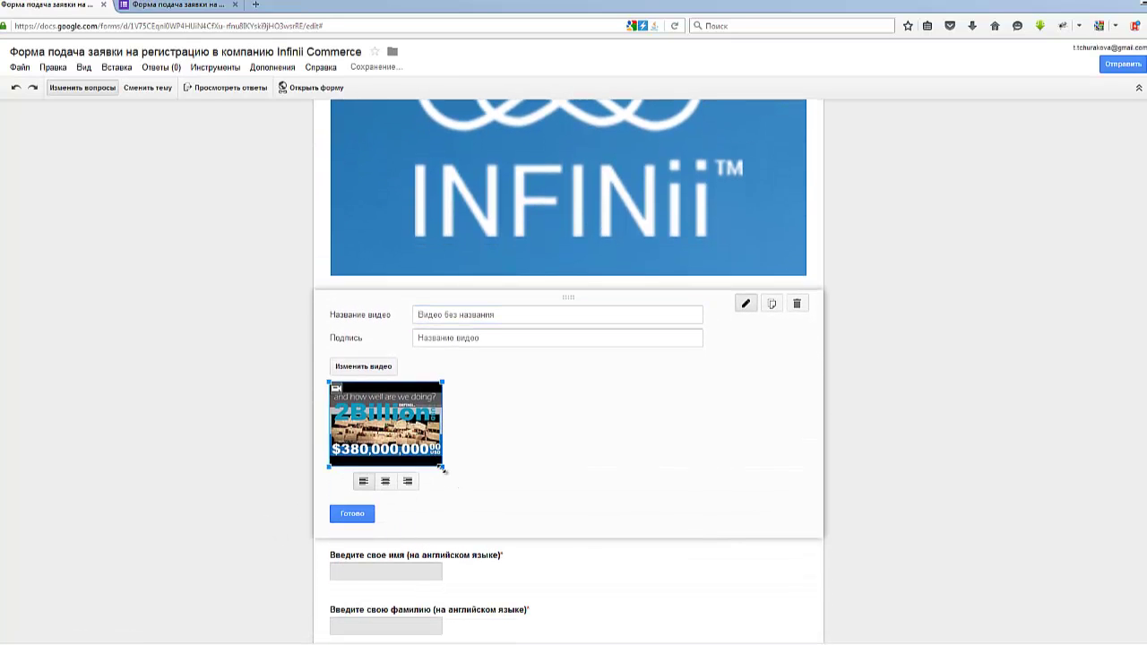
left_click_drag(444, 466, 816, 521)
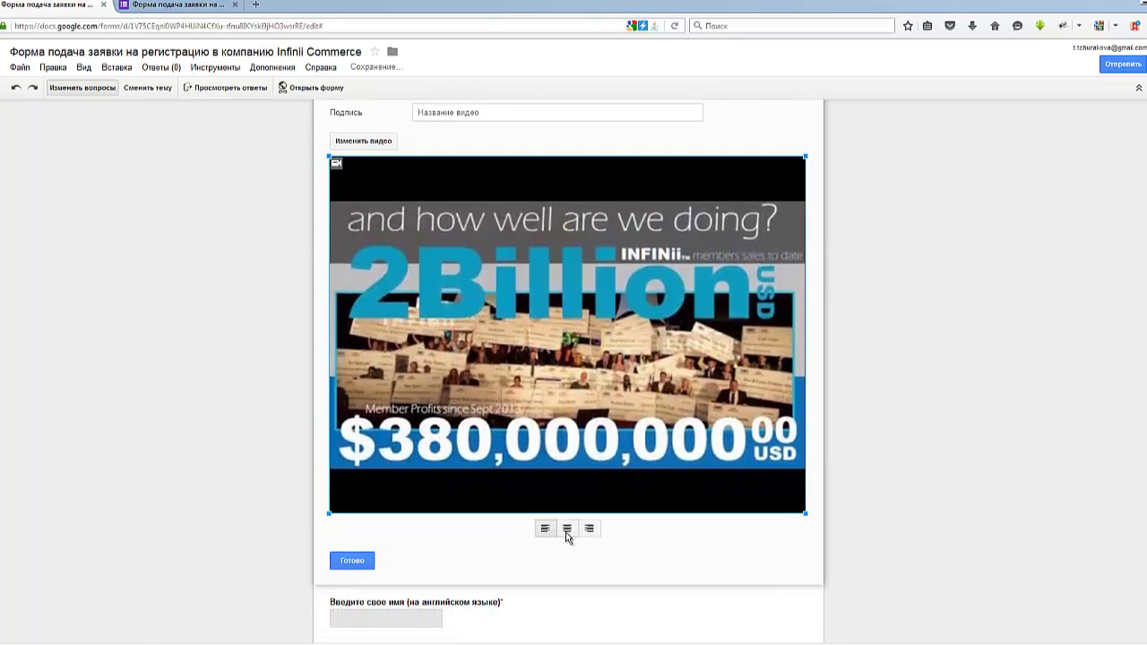
left_click(568, 528)
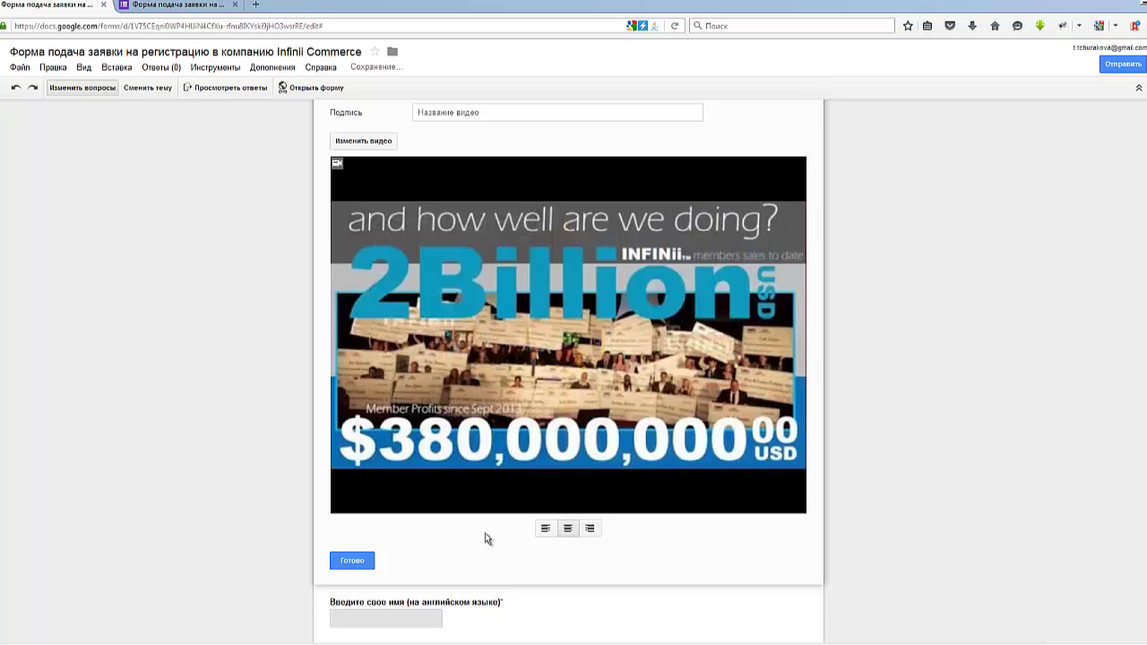
Copy the heading "Краткая презентация" from the sample form into the video's Название видео and finish editing the video
scroll(486, 538, "up", 2)
left_click(457, 205)
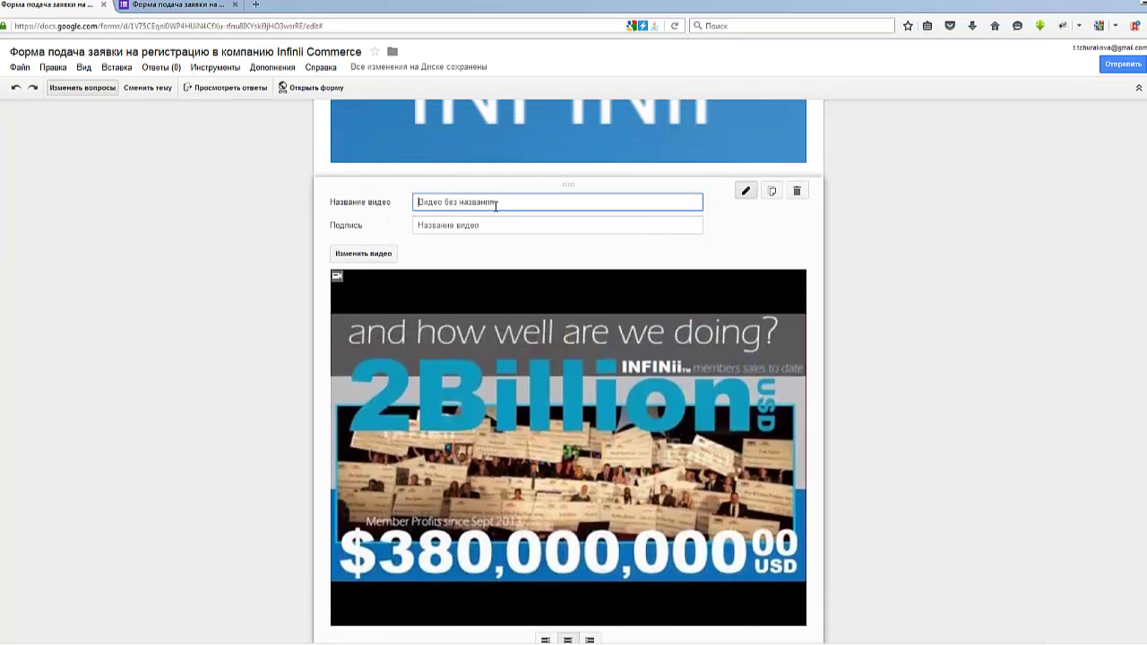
key("alt+Tab")
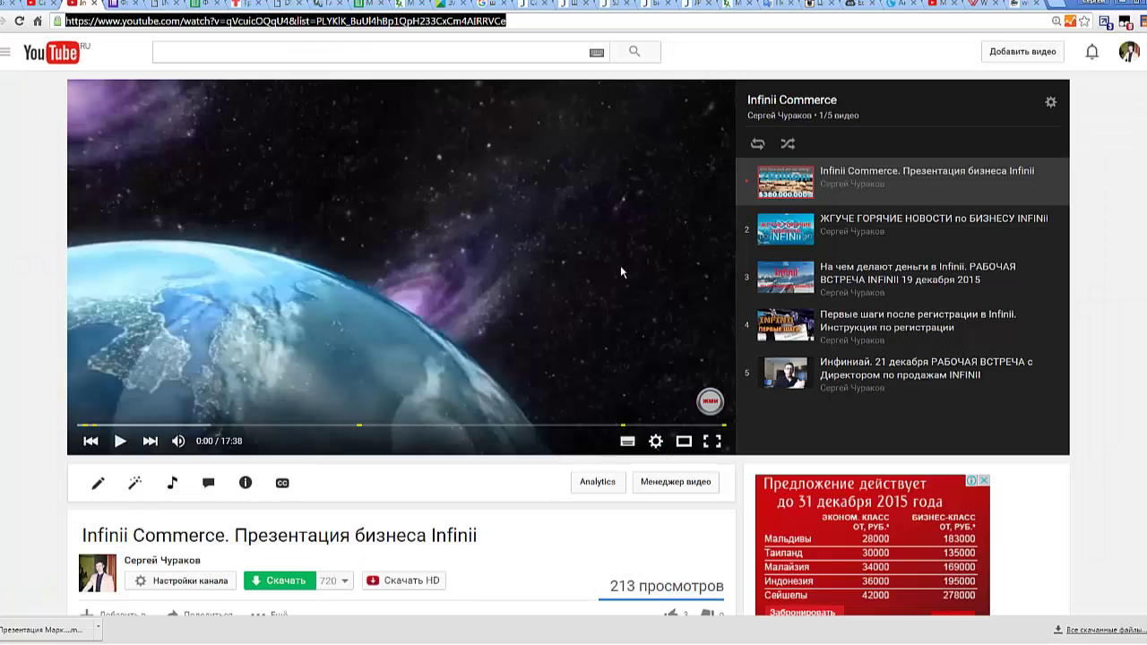
left_click(126, 5)
scroll(336, 304, "down", 3)
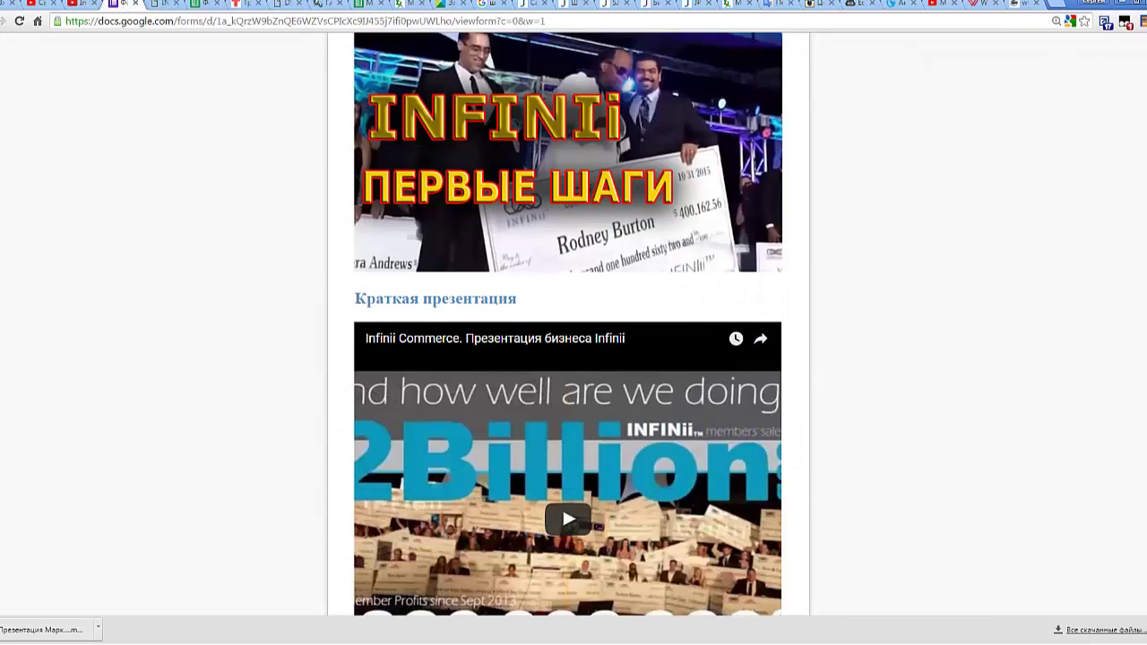
left_click_drag(354, 299, 528, 309)
key("ctrl+c")
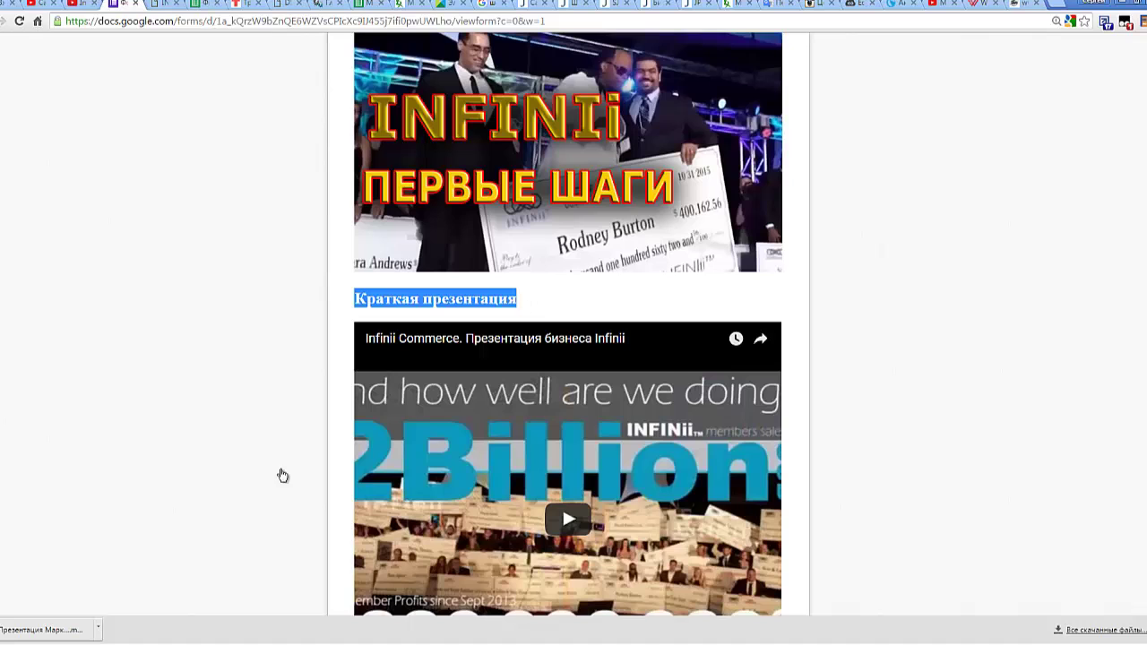
key("alt+Tab")
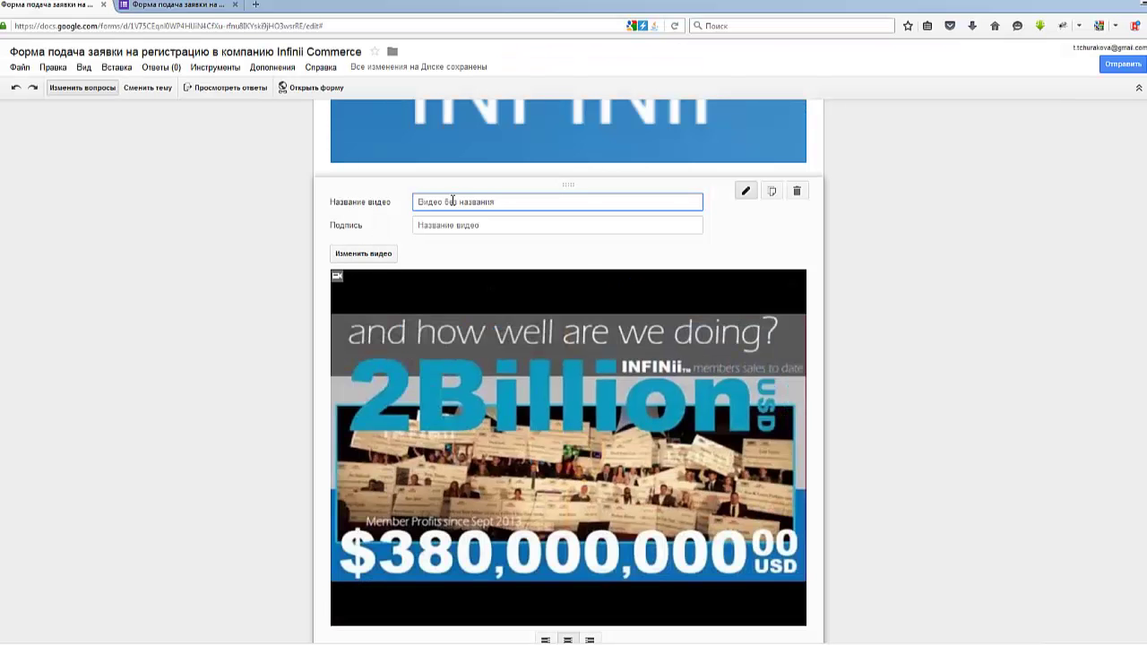
key("ctrl+v")
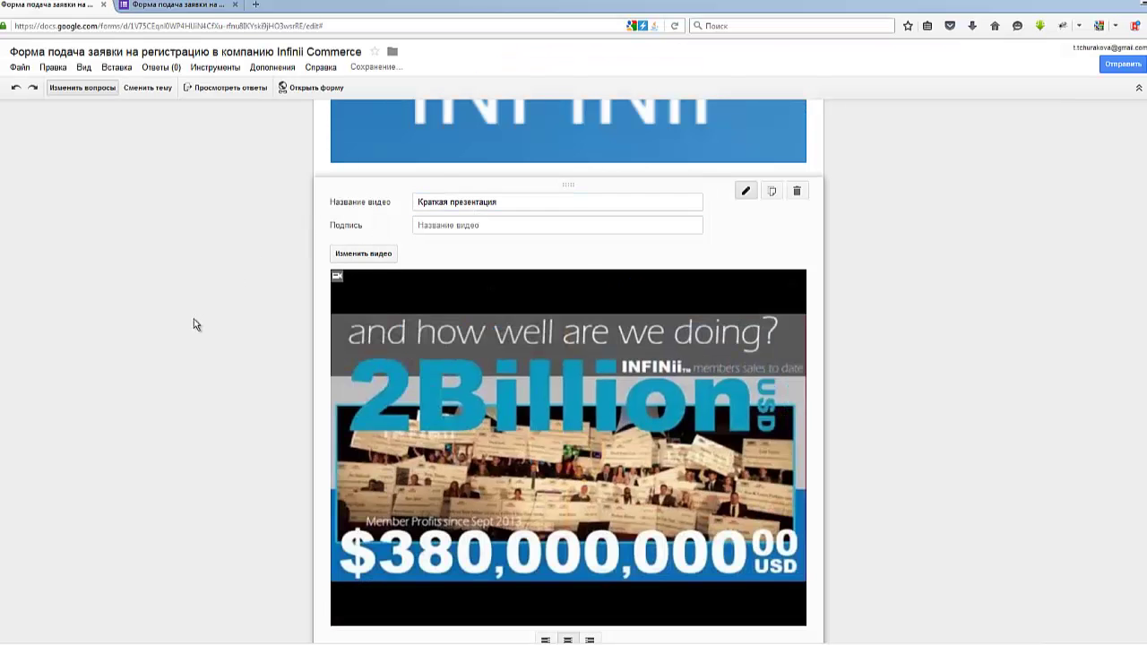
scroll(192, 325, "down", 4)
left_click(351, 475)
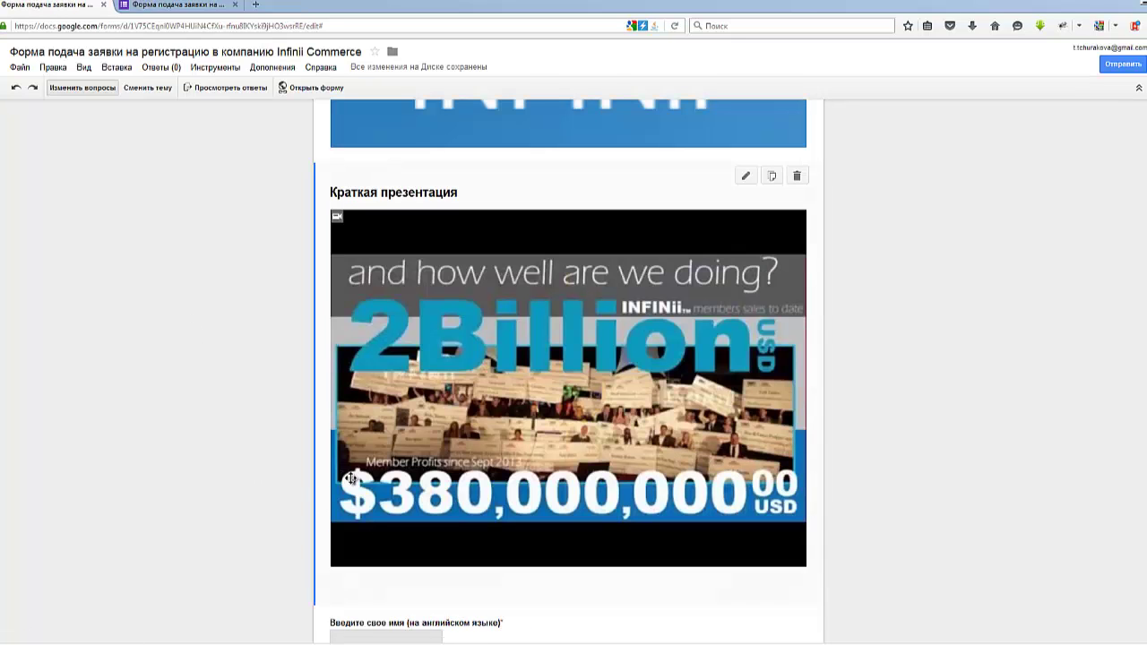
Check the titled video in the editor, and review the whole updated live form from header to footer
scroll(227, 445, "down", 1)
scroll(227, 445, "up", 2)
scroll(227, 445, "up", 1)
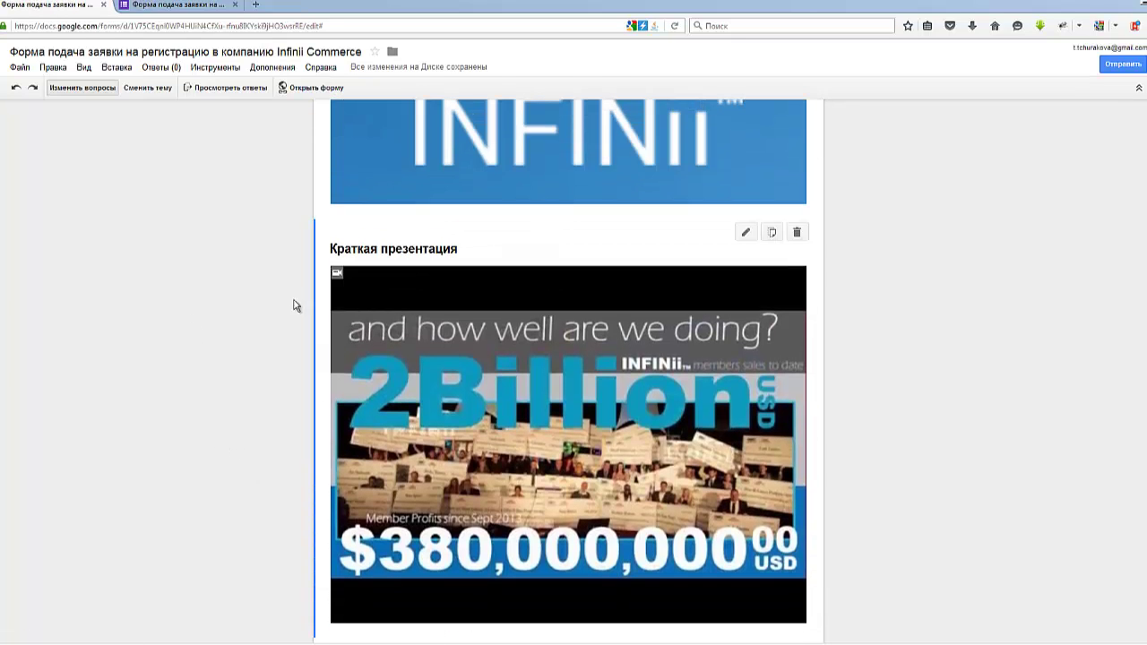
left_click(189, 8)
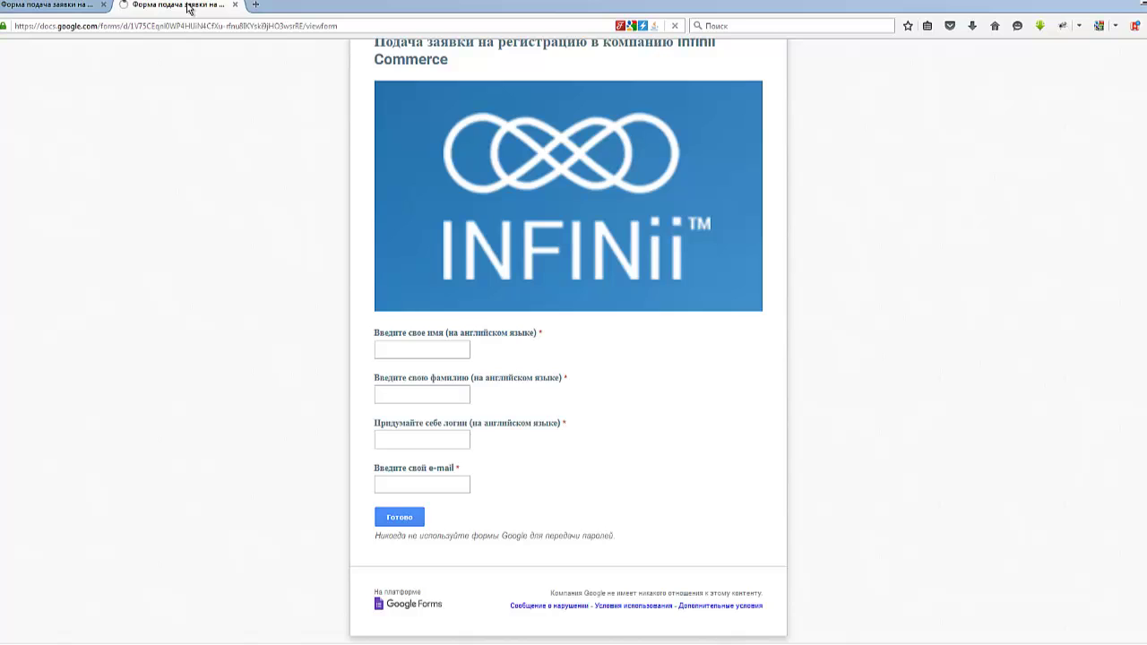
scroll(183, 211, "up", 3)
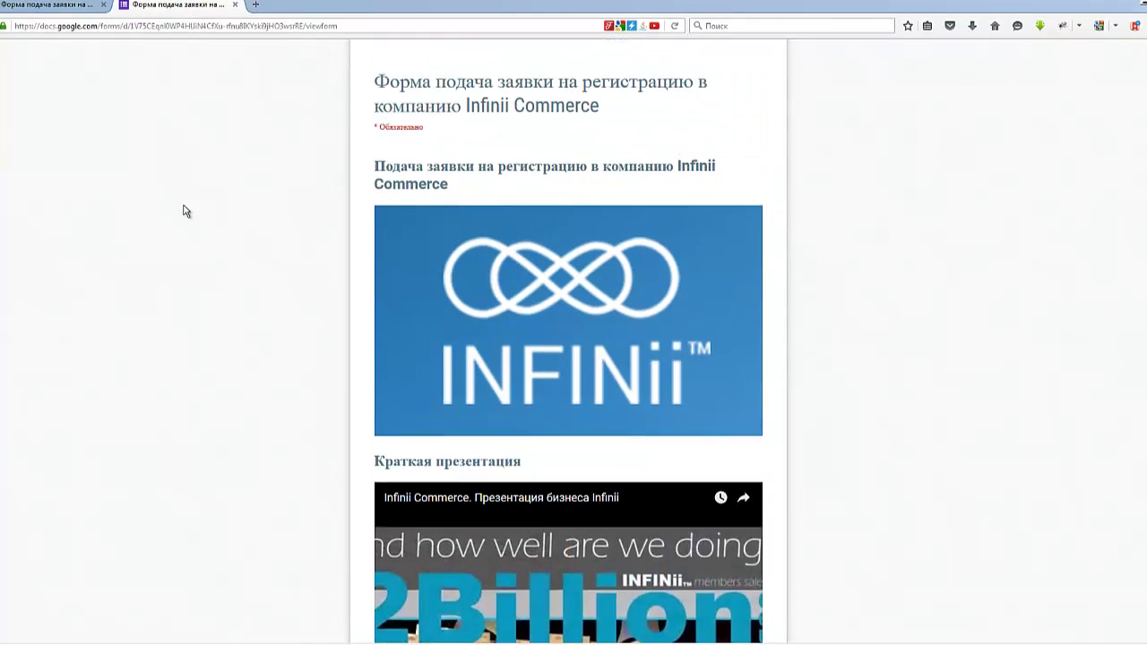
scroll(183, 210, "up", 2)
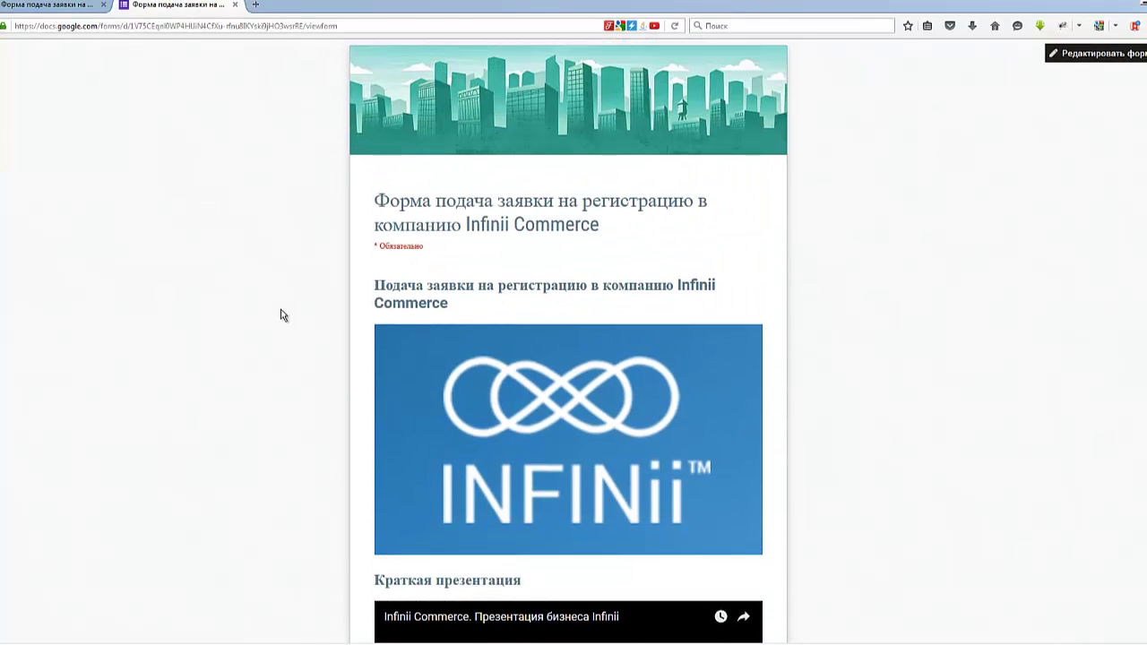
scroll(280, 316, "down", 5)
scroll(374, 432, "down", 1)
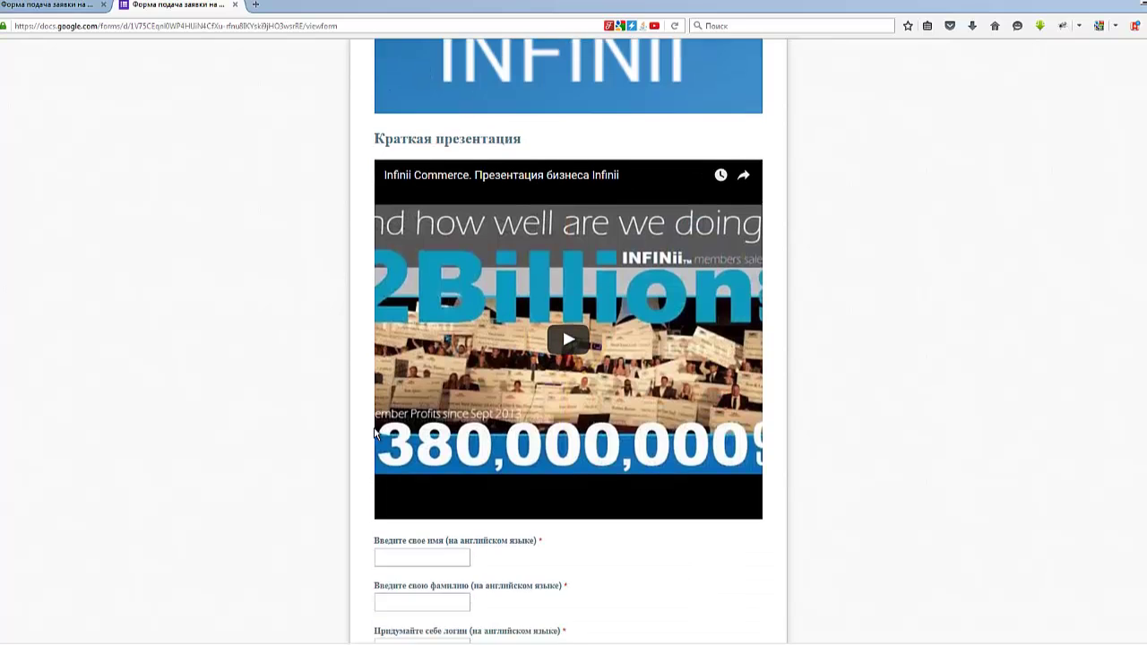
scroll(375, 432, "down", 4)
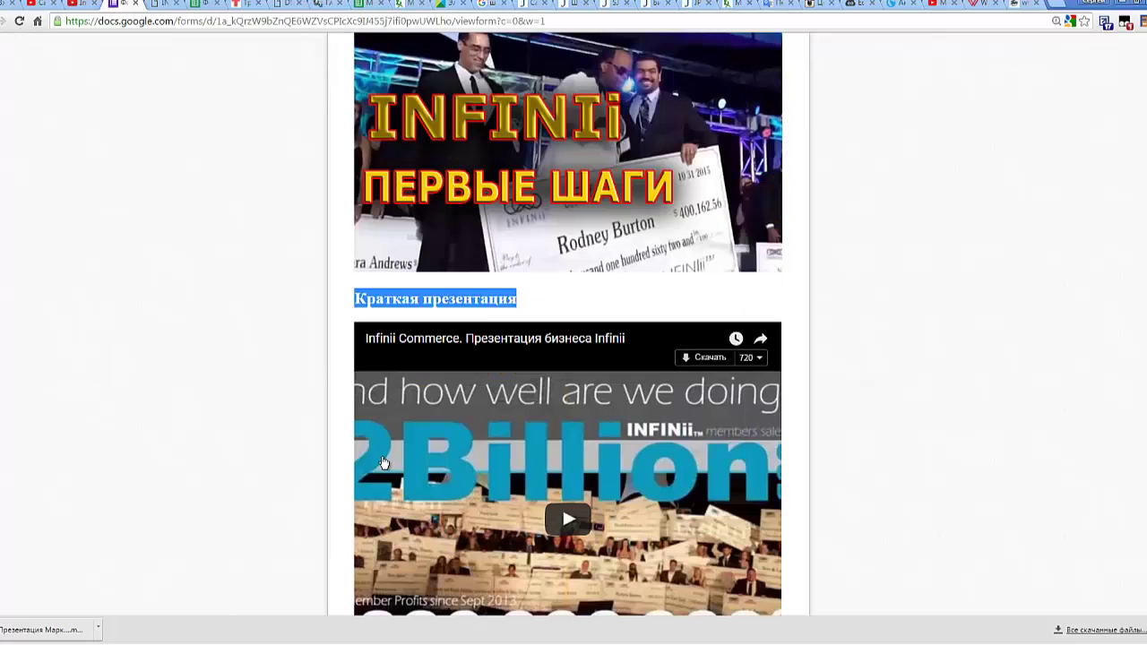
Copy the section heading "Заявка на регистрацию на английском языке в Infinii" from the sample form and return to the questions in the form editor
scroll(295, 435, "down", 4)
left_click_drag(358, 435, 736, 438)
key("ctrl+c")
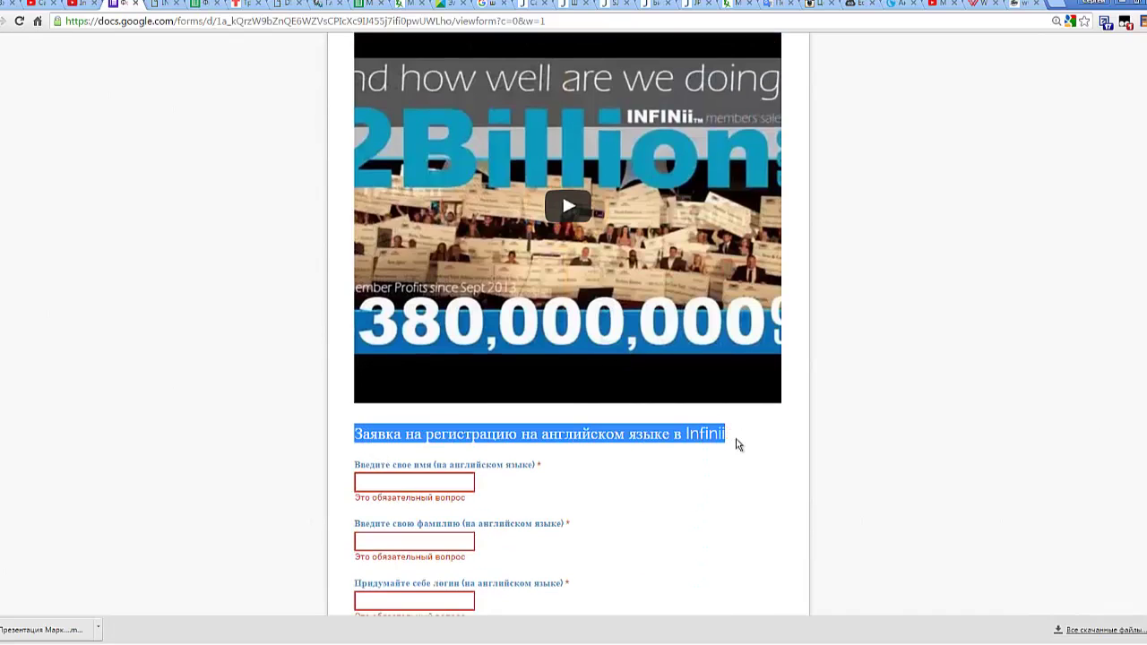
key("alt+Tab")
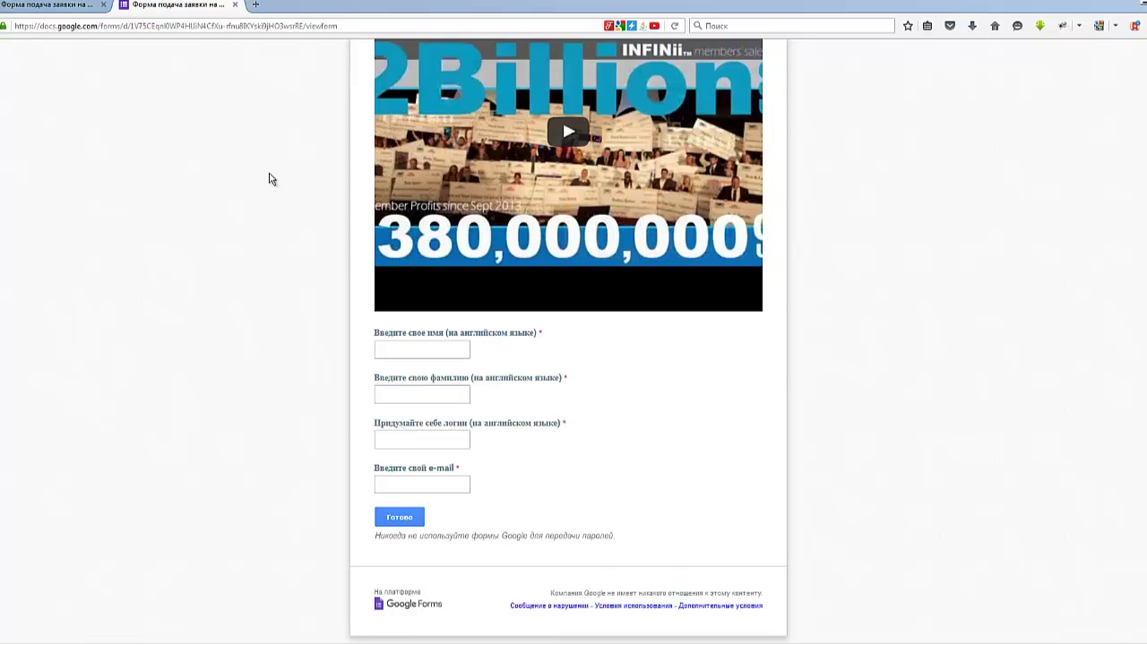
left_click(45, 7)
scroll(245, 372, "down", 5)
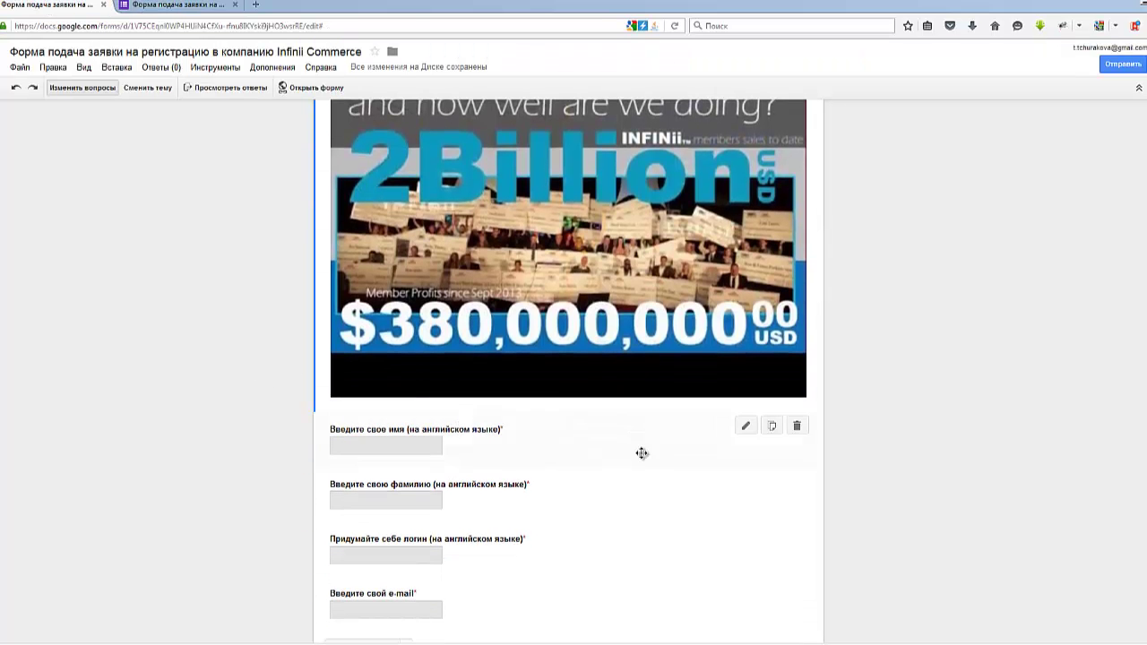
left_click(578, 453)
scroll(298, 448, "down", 2)
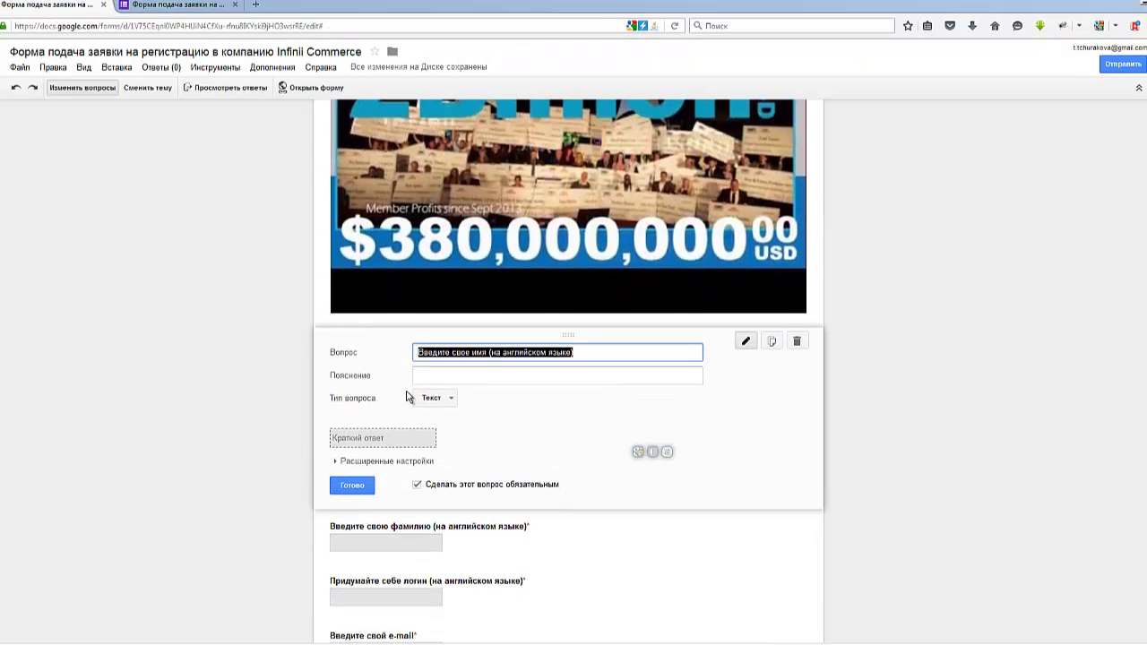
left_click(261, 380)
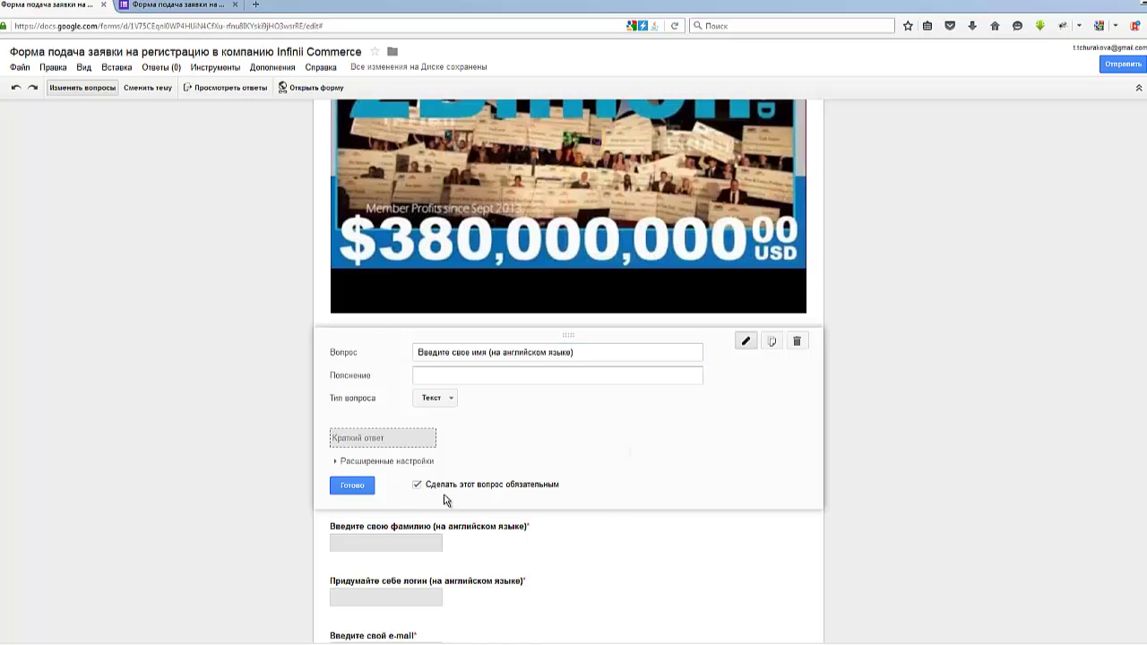
left_click(351, 487)
left_click(487, 328)
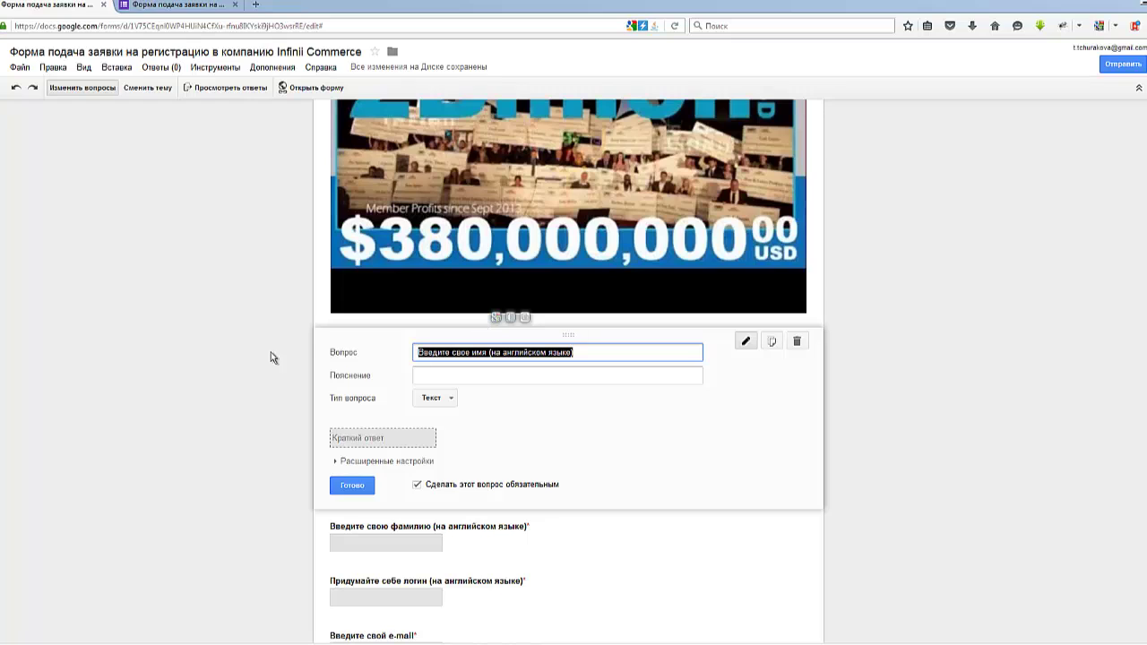
left_click(351, 491)
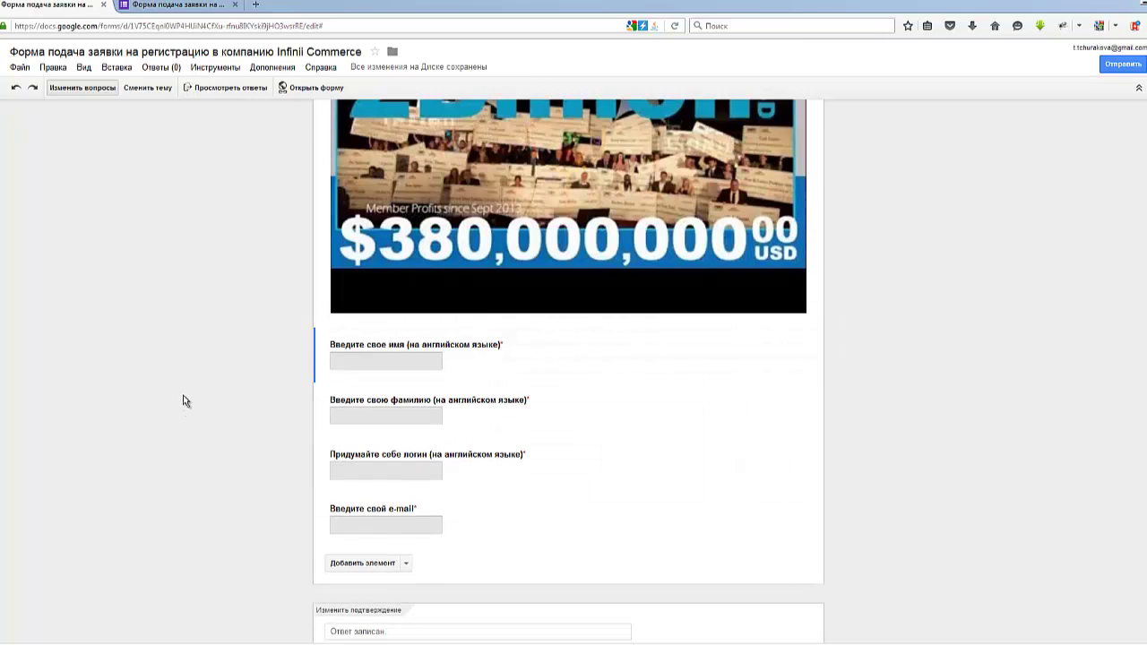
Insert a section title above the first-name question, with the copied heading "Заявка на регистрацию на английском языке в Infinii", and finish editing it
left_click(84, 69)
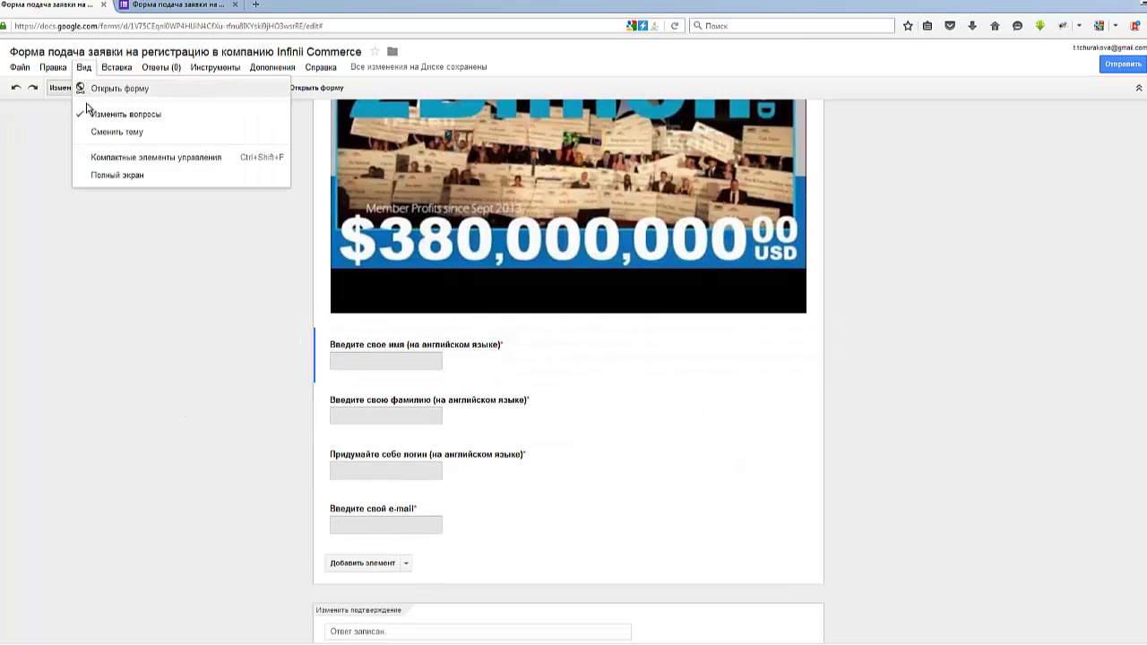
mouse_move(112, 71)
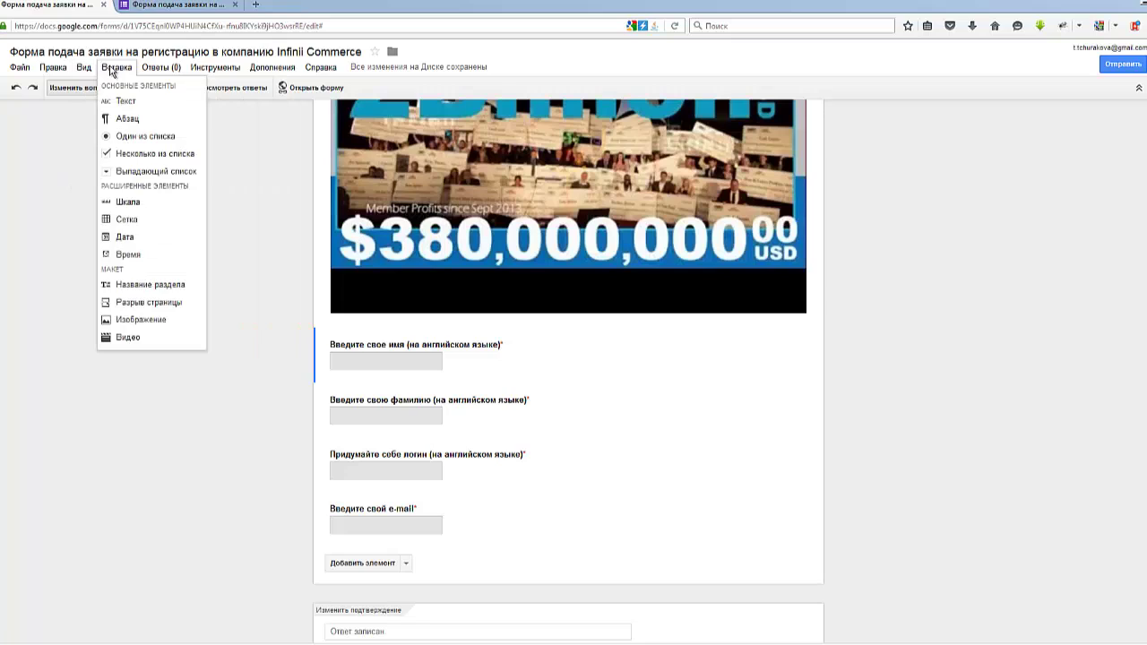
left_click(160, 289)
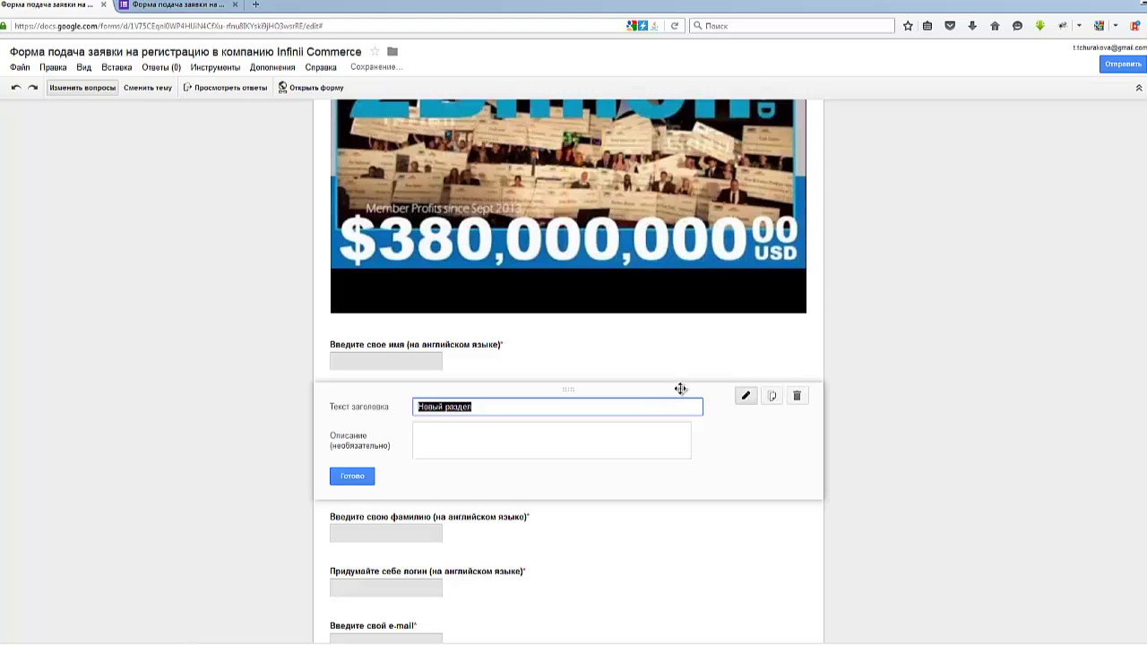
left_click_drag(681, 388, 681, 332)
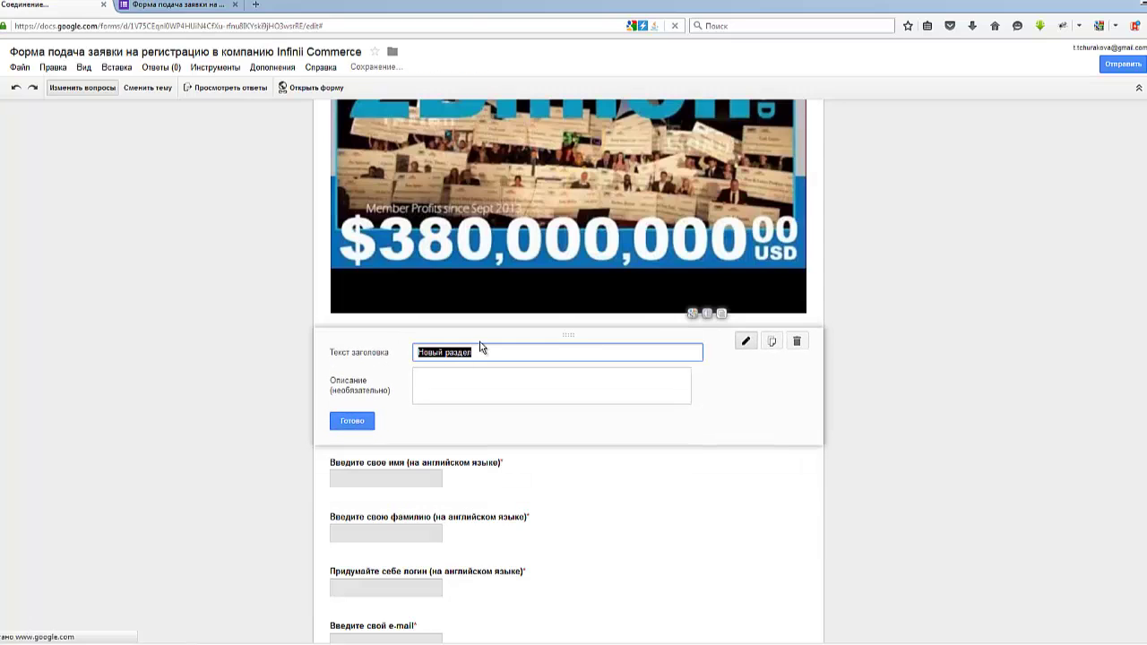
key("ctrl+v")
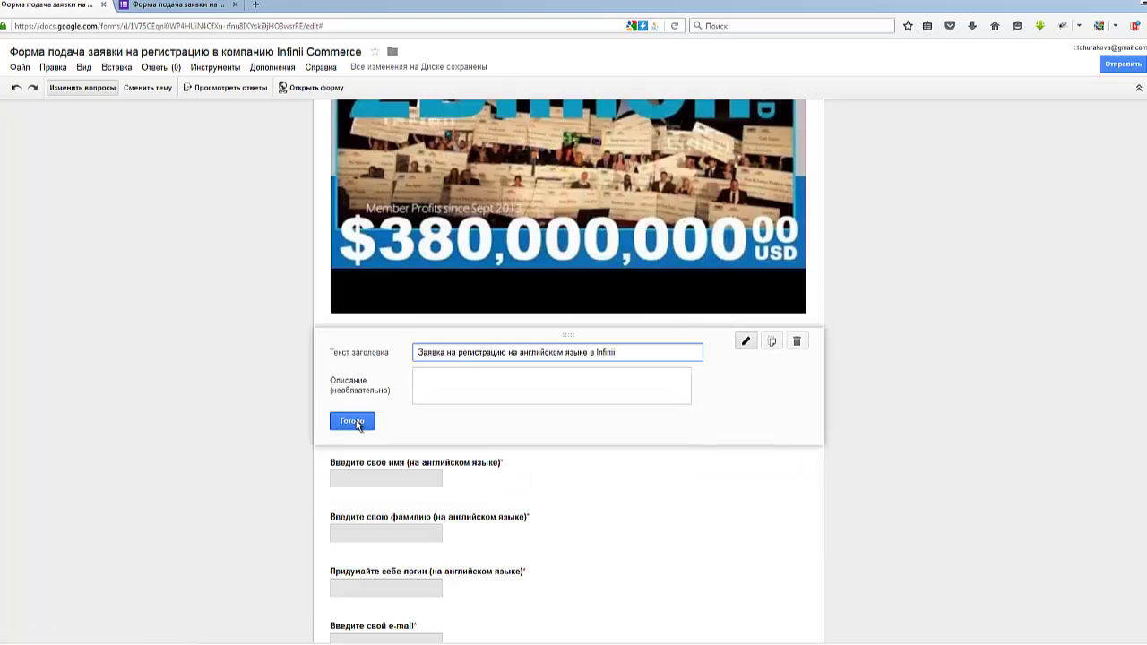
left_click(356, 422)
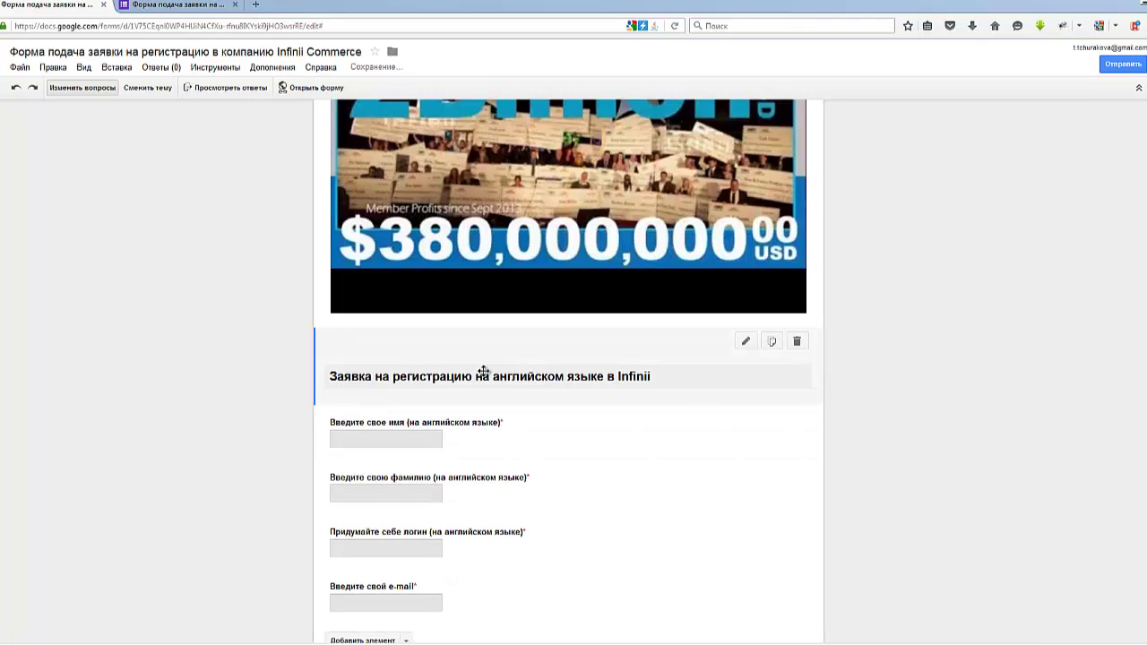
Check the new section heading in the editor and the reloaded live form, and compare the form with the sample form
scroll(286, 388, "down", 2)
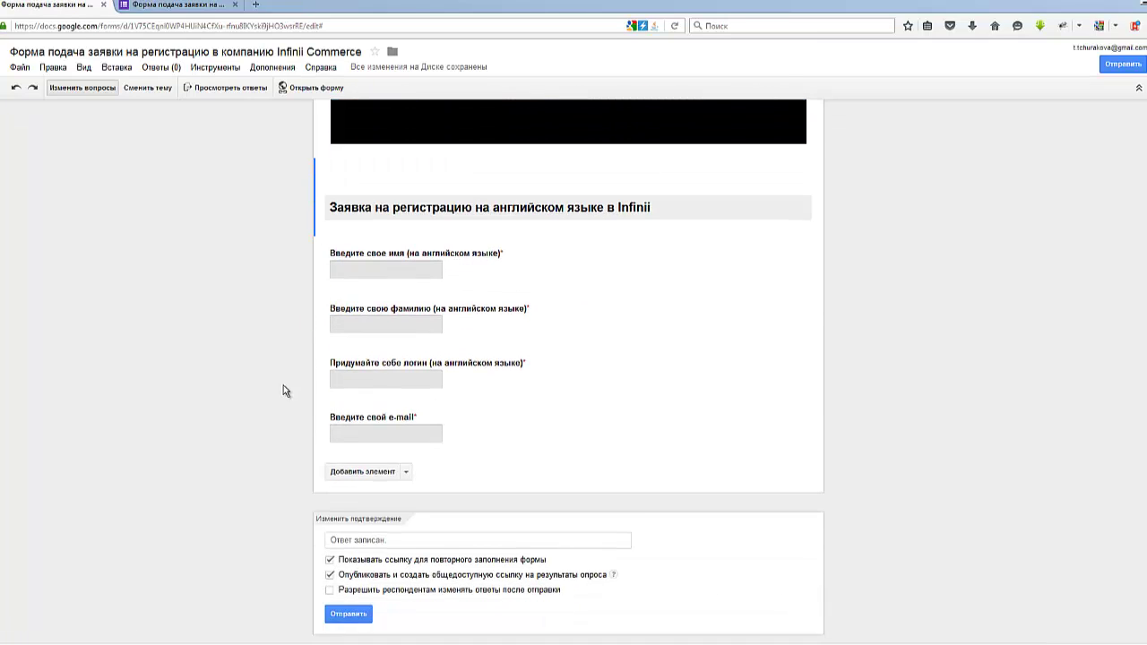
scroll(334, 255, "up", 2)
left_click(160, 7)
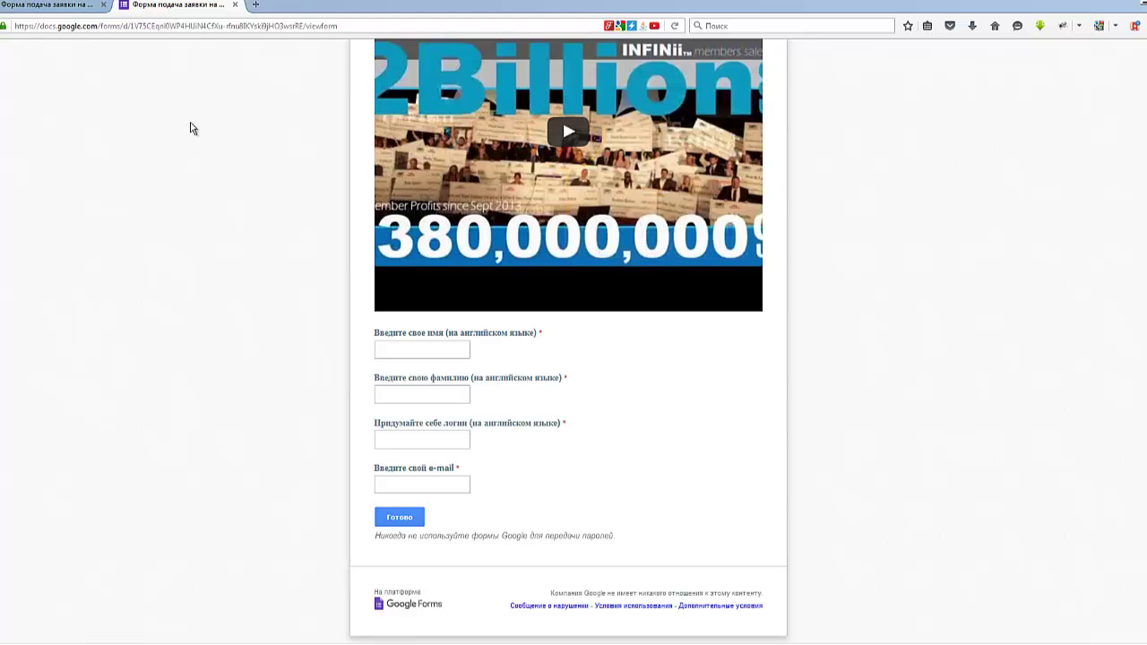
key("F5")
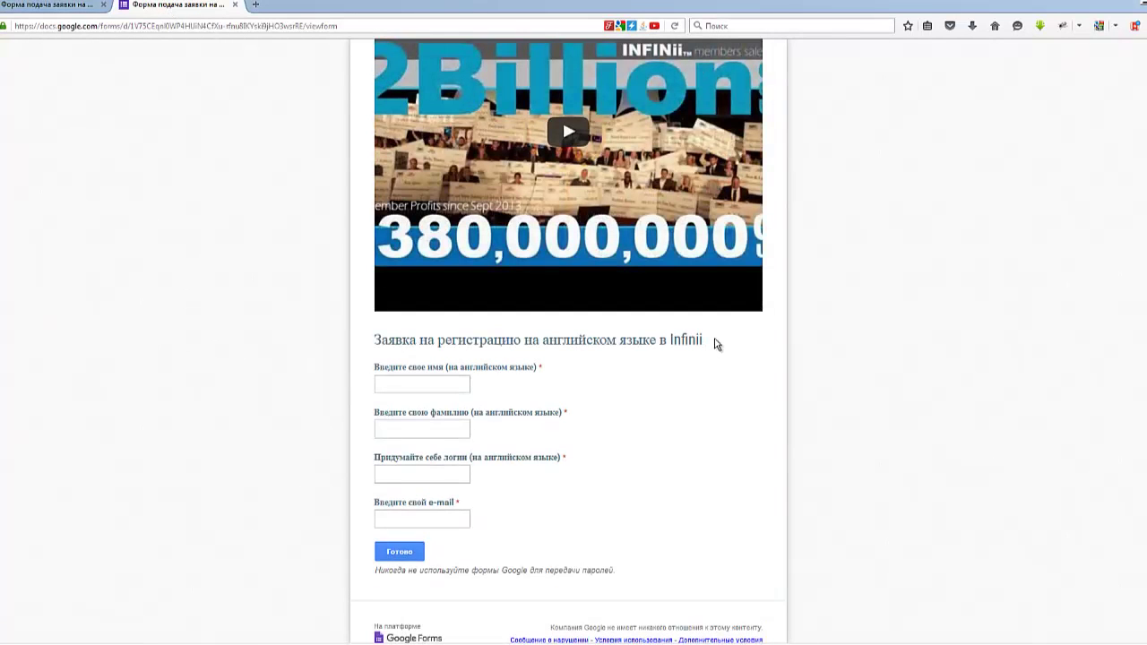
left_click_drag(374, 340, 728, 357)
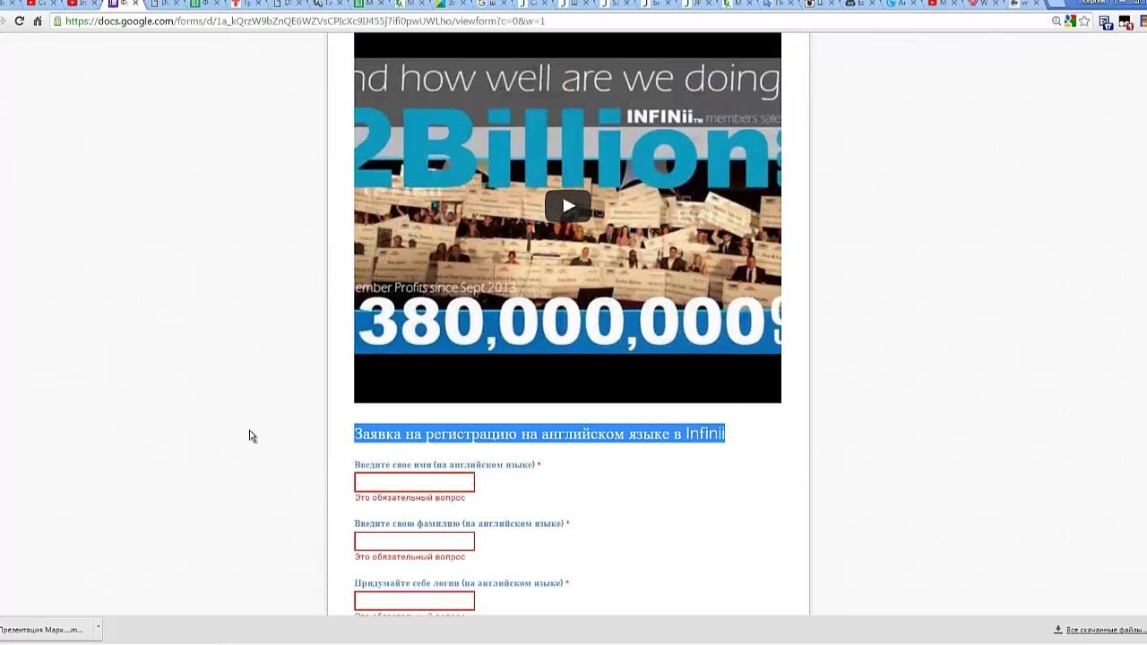
left_click(321, 450)
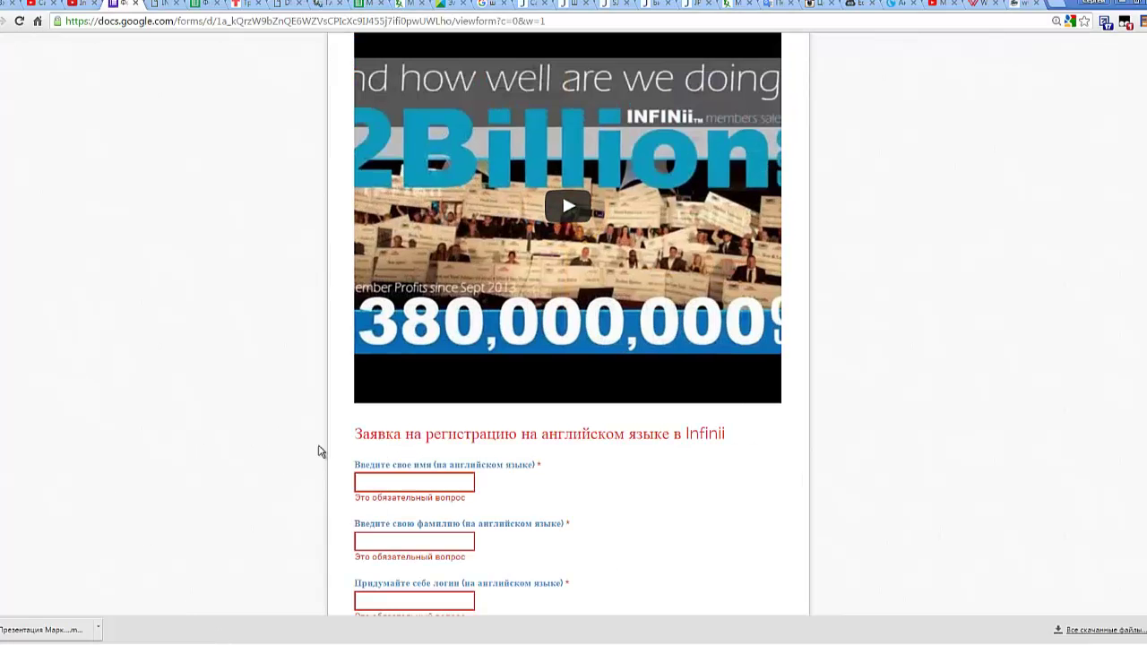
scroll(295, 435, "up", 6)
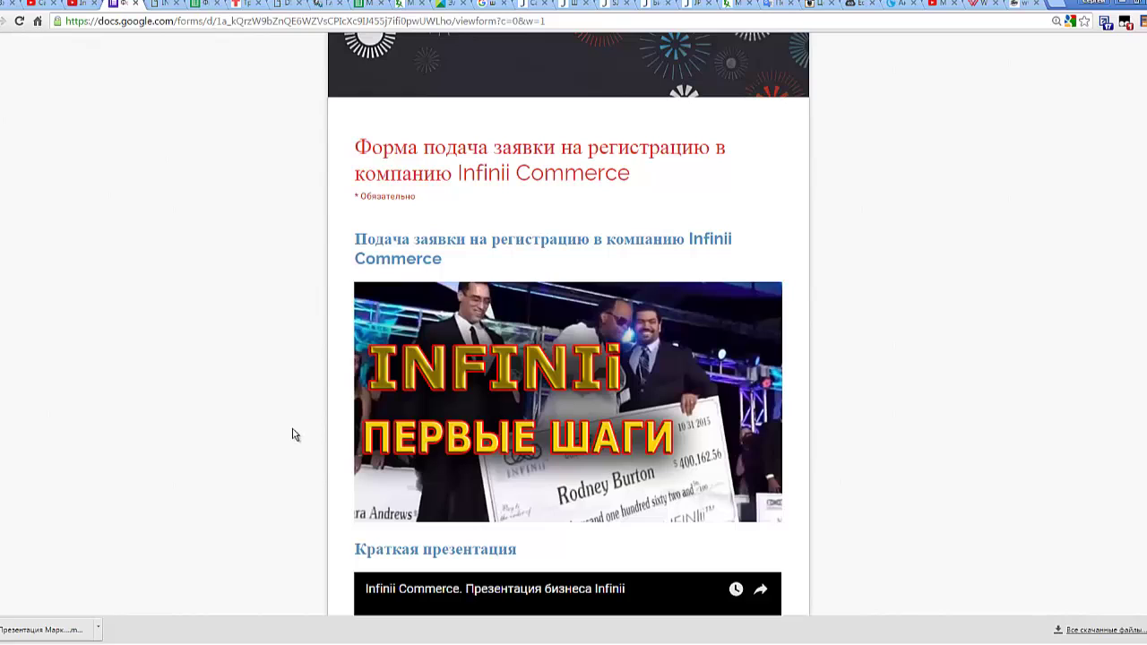
left_click_drag(370, 146, 585, 175)
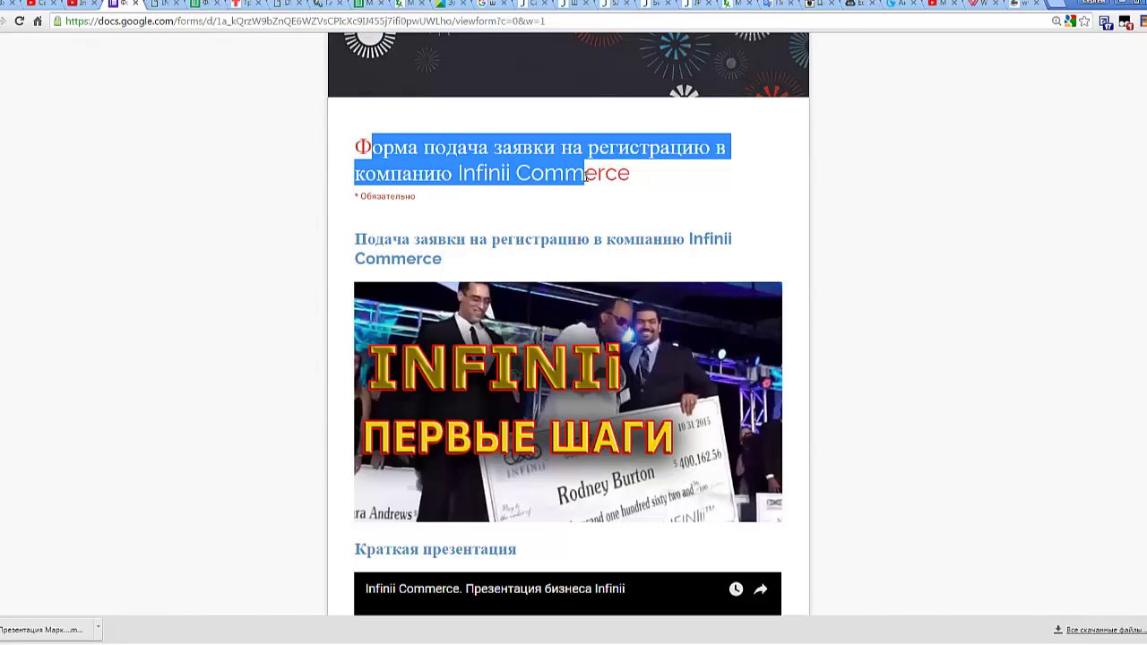
left_click(483, 166)
scroll(717, 121, "up", 1)
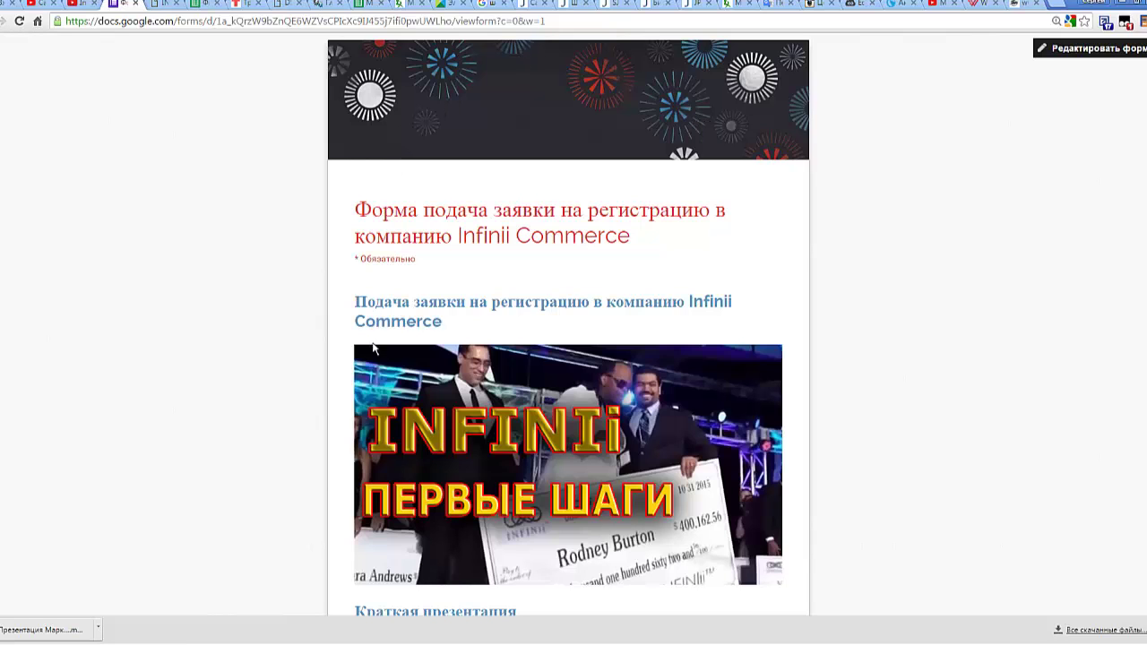
scroll(269, 401, "down", 8)
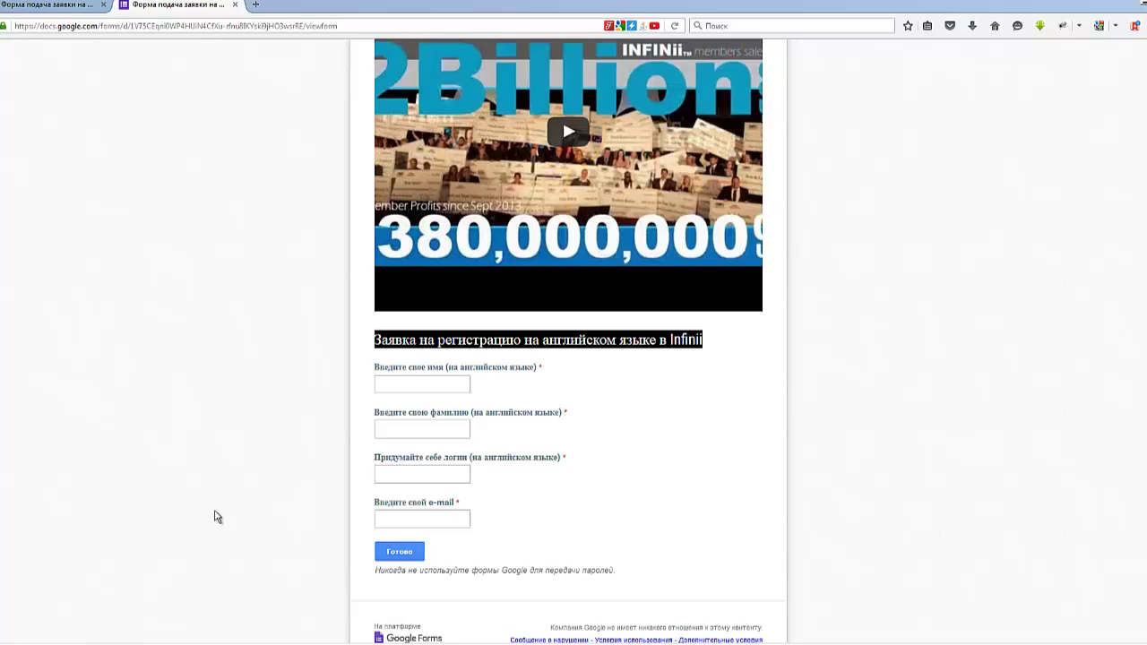
scroll(378, 534, "down", 1)
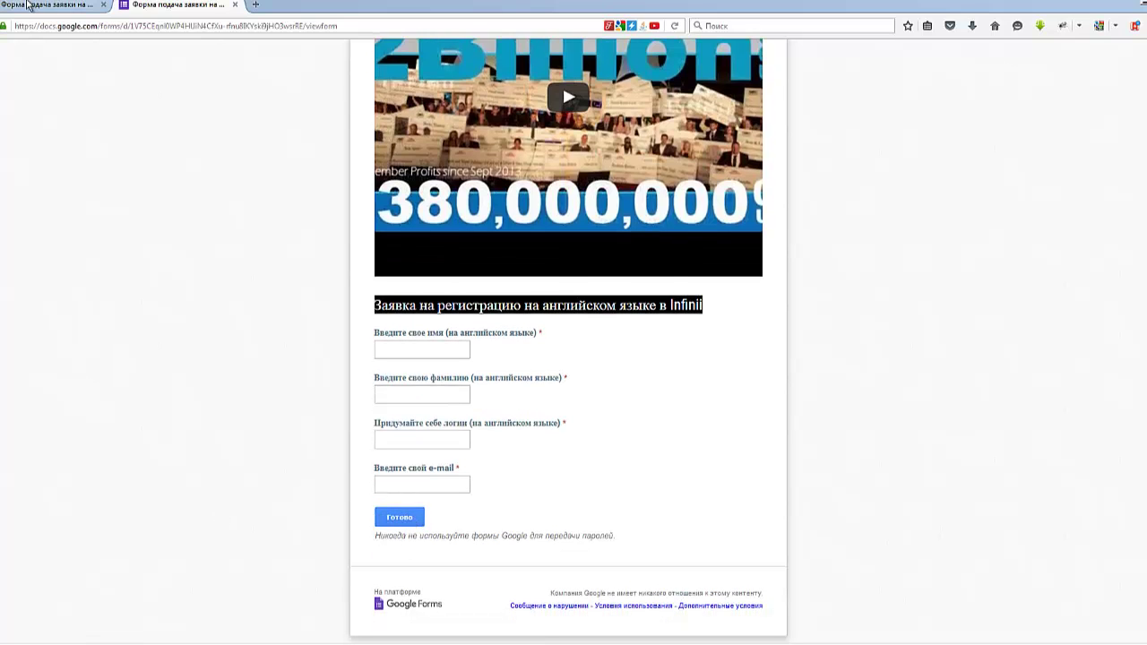
Return to the form editor and insert a page break
left_click(13, 5)
scroll(227, 346, "down", 4)
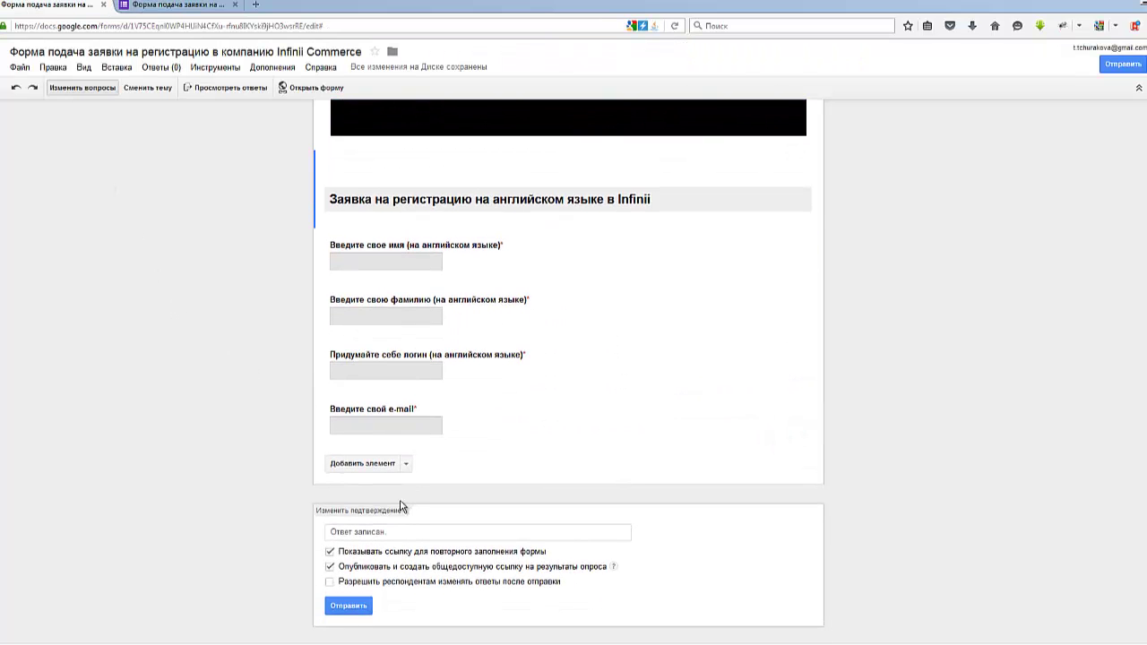
left_click(364, 532)
left_click(82, 68)
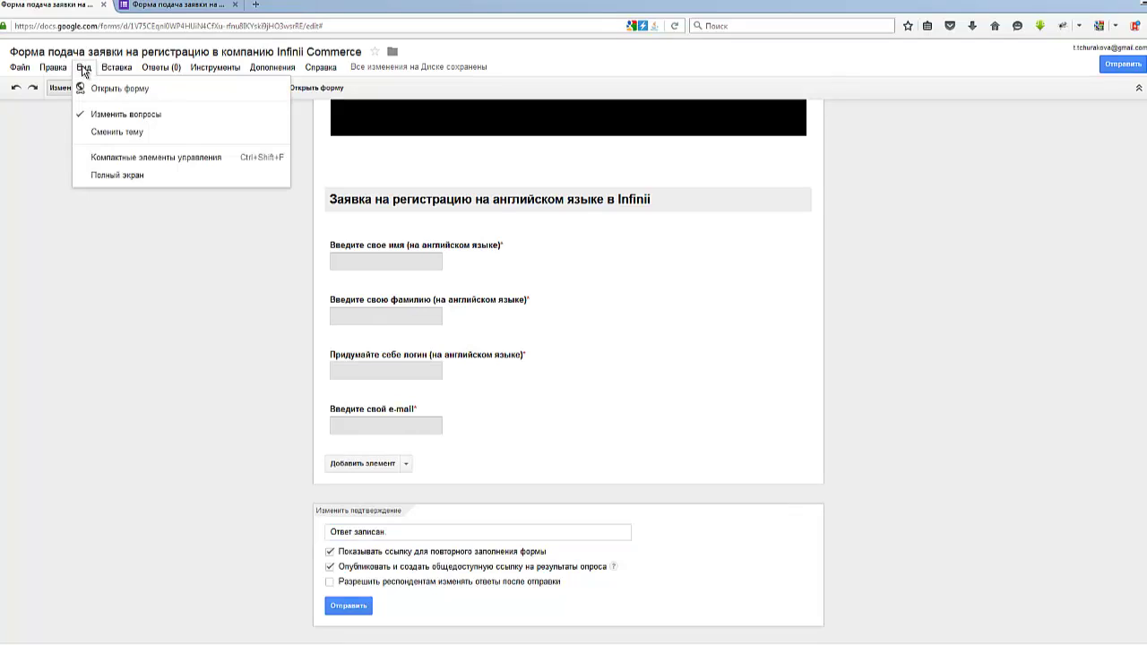
mouse_move(114, 72)
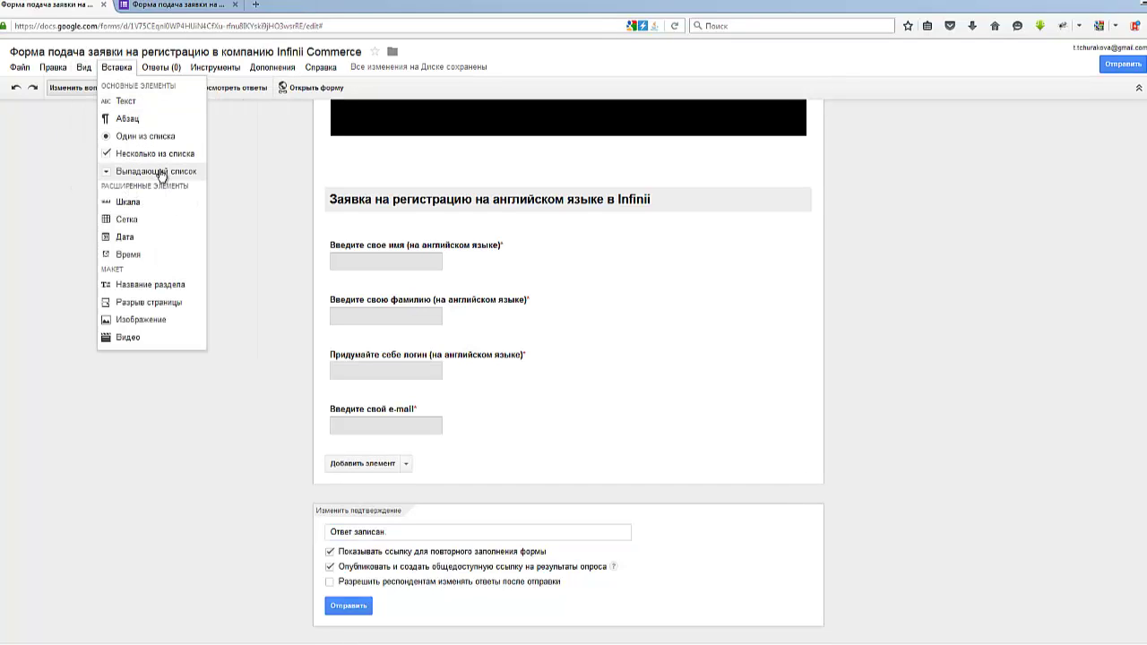
left_click(167, 305)
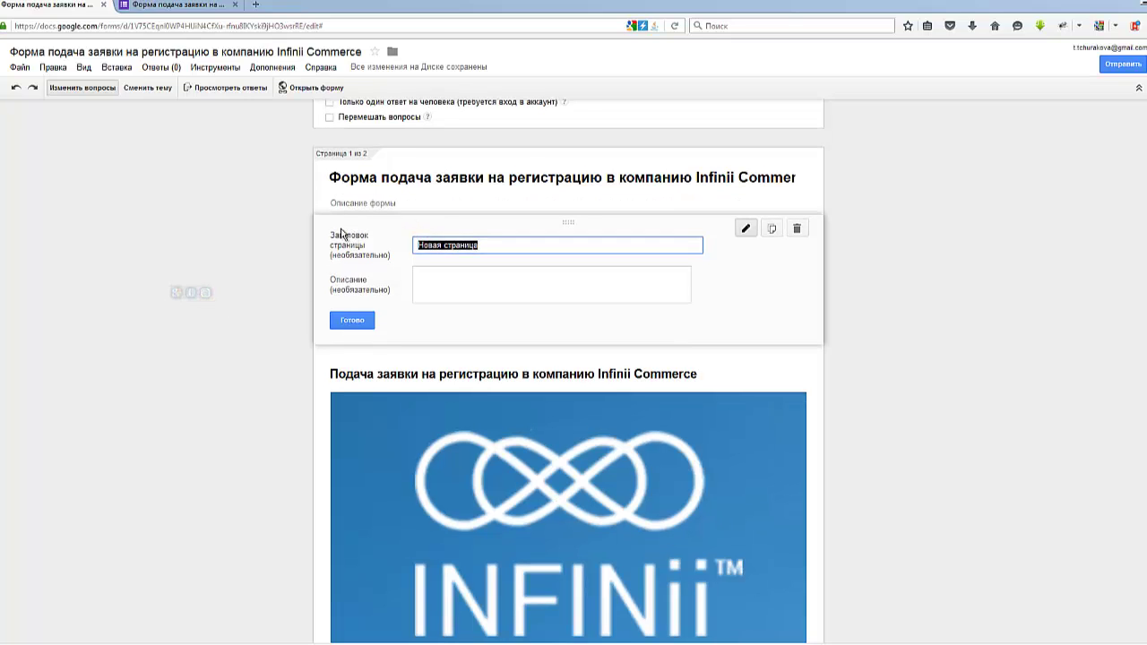
Move the page break "Новая страница" below the question "Введите свой e-mail" so it starts page 2
left_click(349, 233)
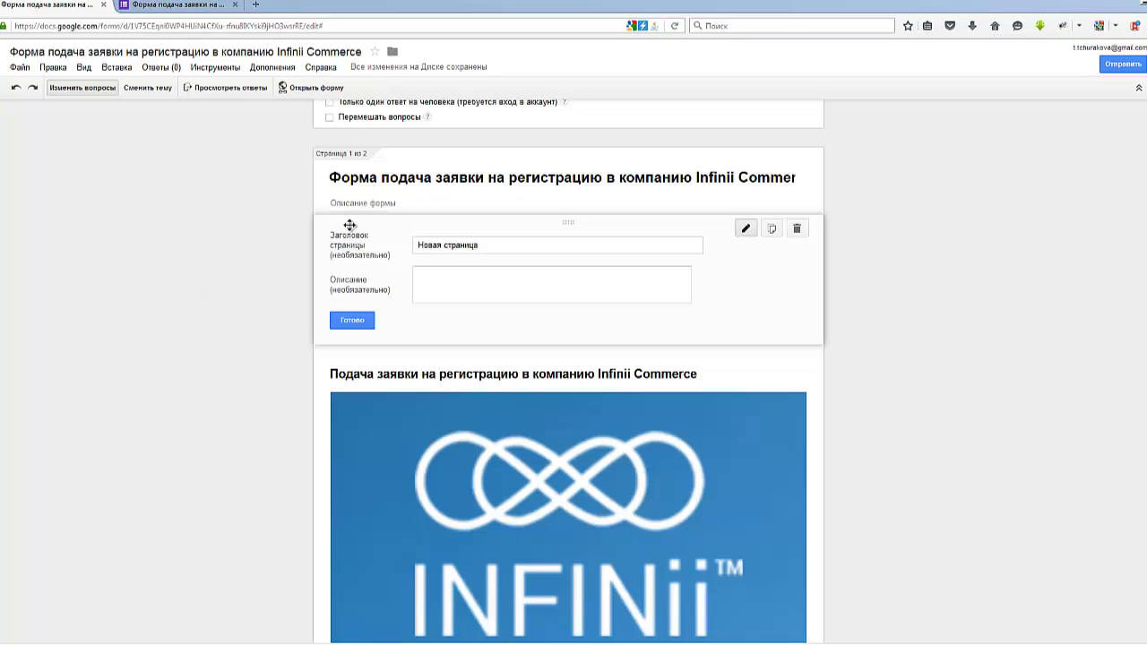
left_click_drag(349, 225, 354, 508)
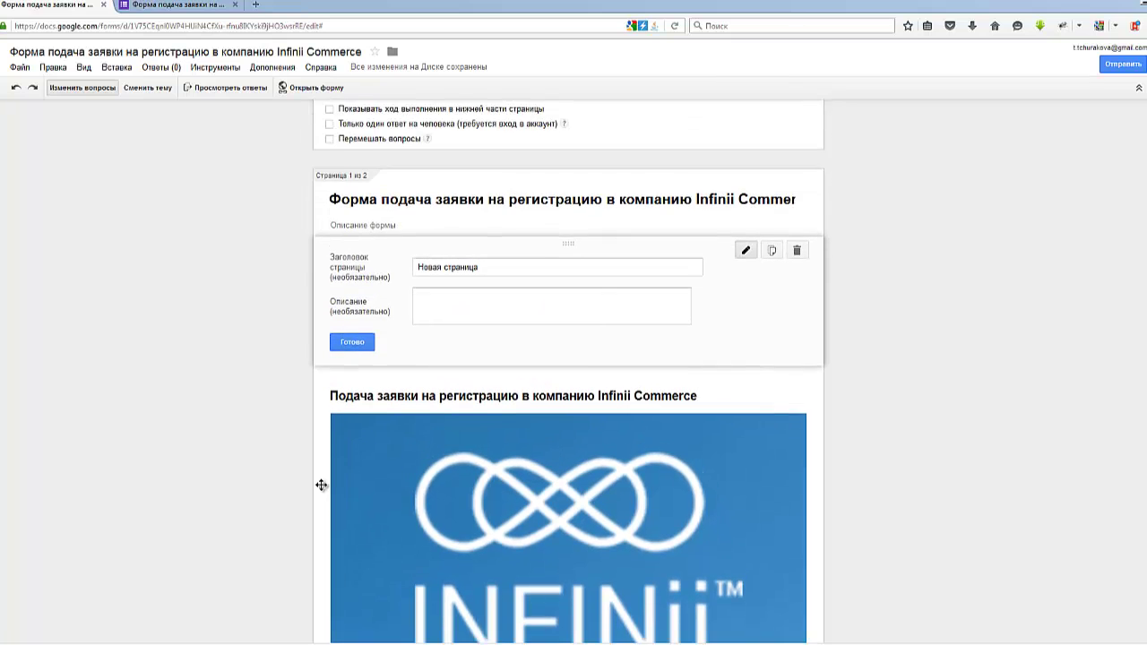
left_click_drag(366, 296, 402, 305)
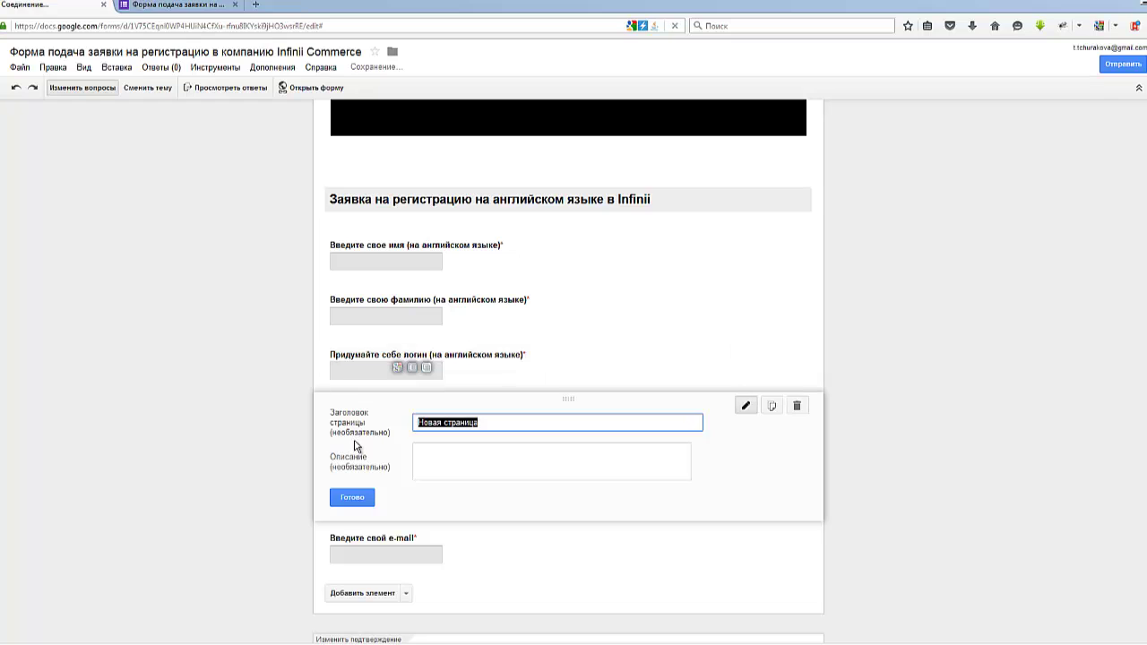
left_click_drag(494, 495, 522, 343)
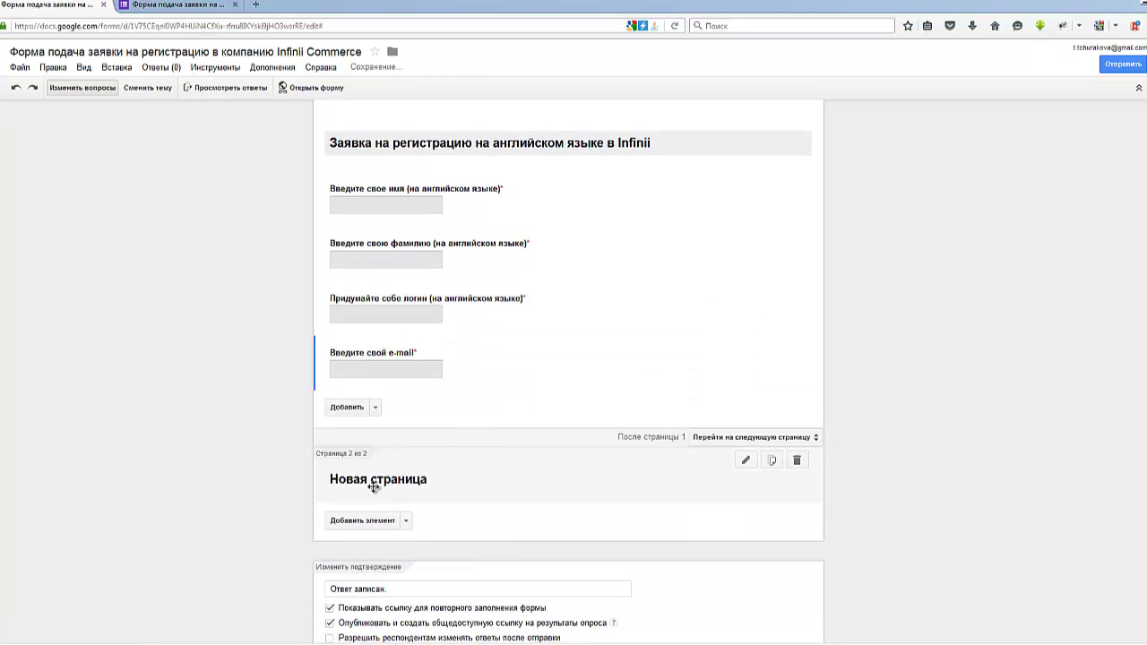
left_click(376, 407)
left_click(437, 396)
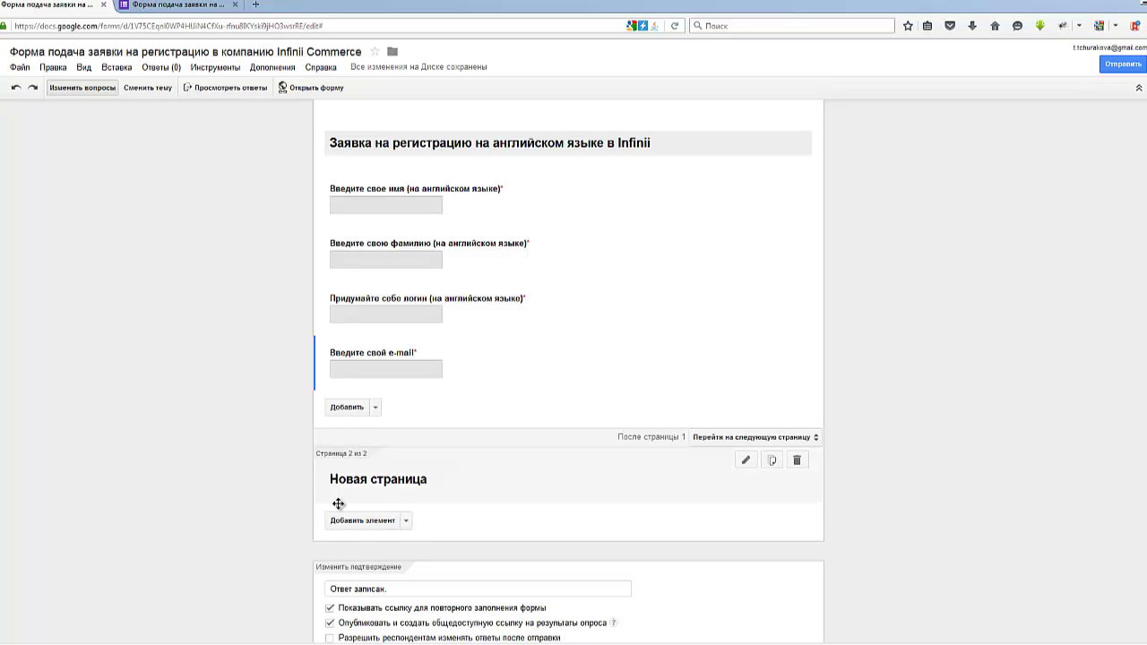
Add the YouTube video "Первые шаги после регистрации в Infinii. Инструкция по регистрации" to page 2 by its copied URL
left_click(407, 522)
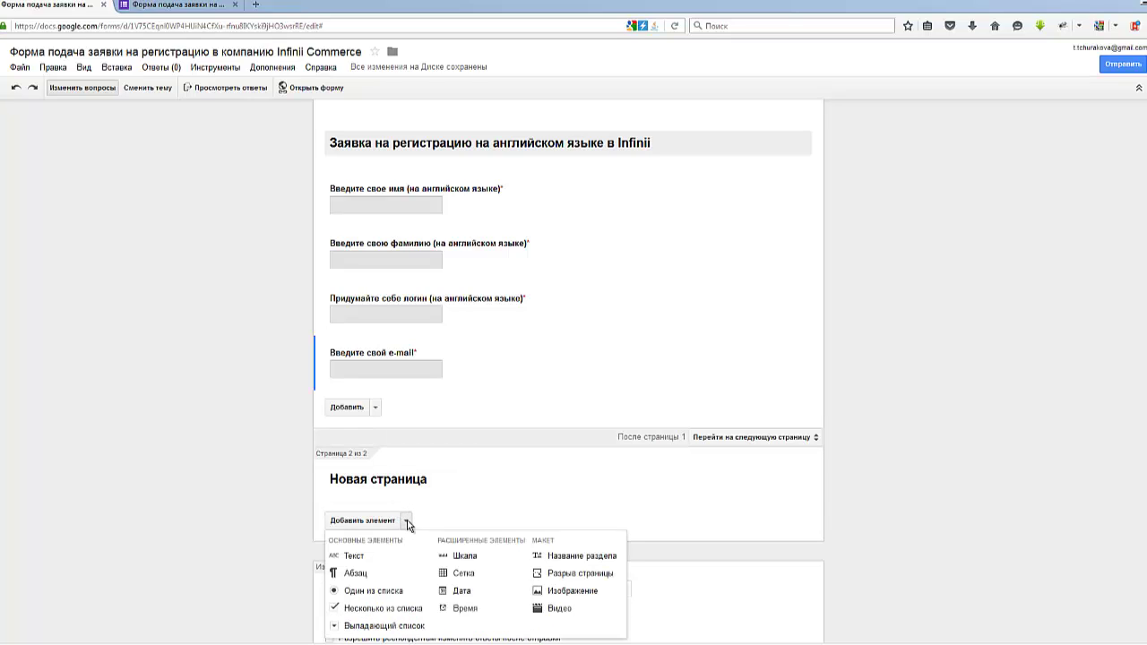
scroll(340, 538, "down", 1)
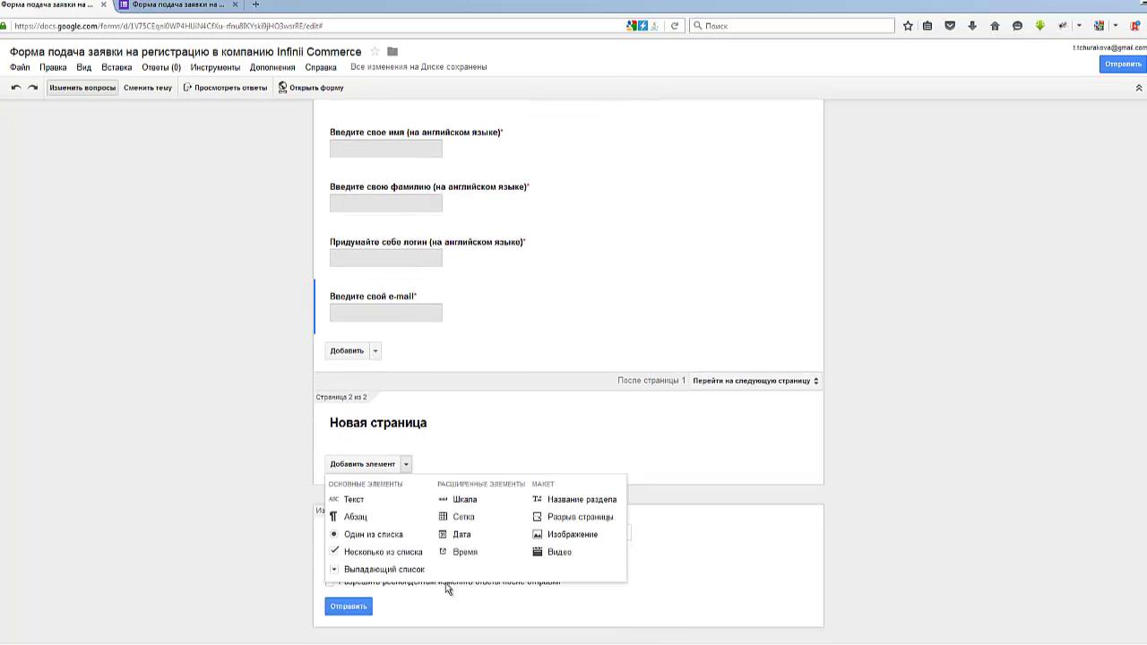
left_click(549, 554)
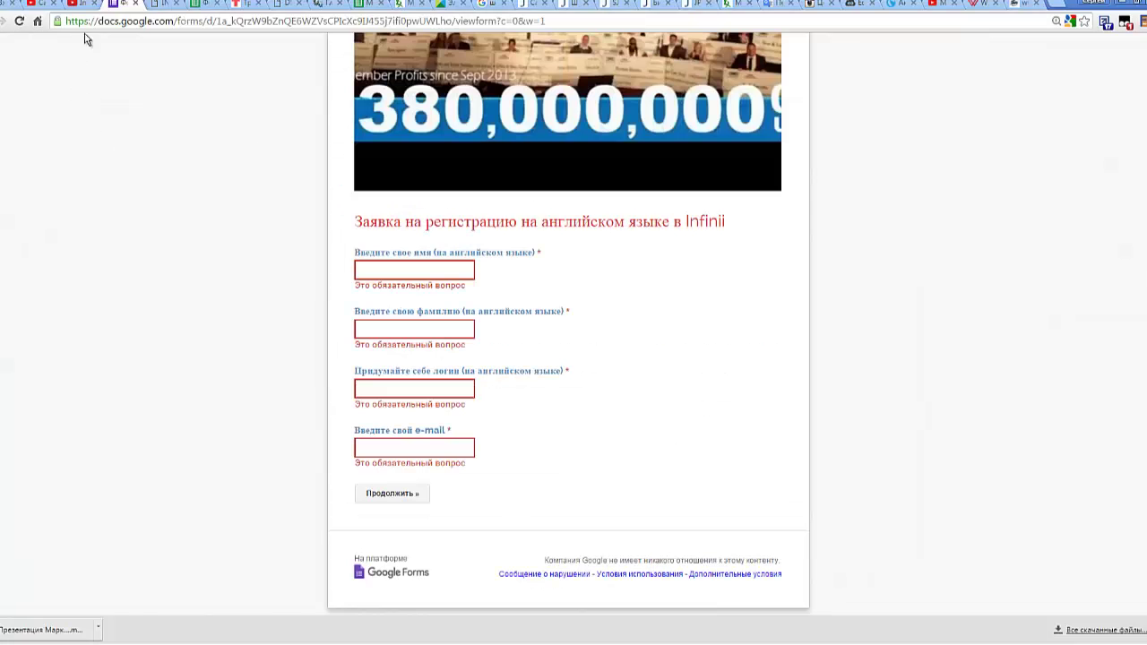
left_click(83, 4)
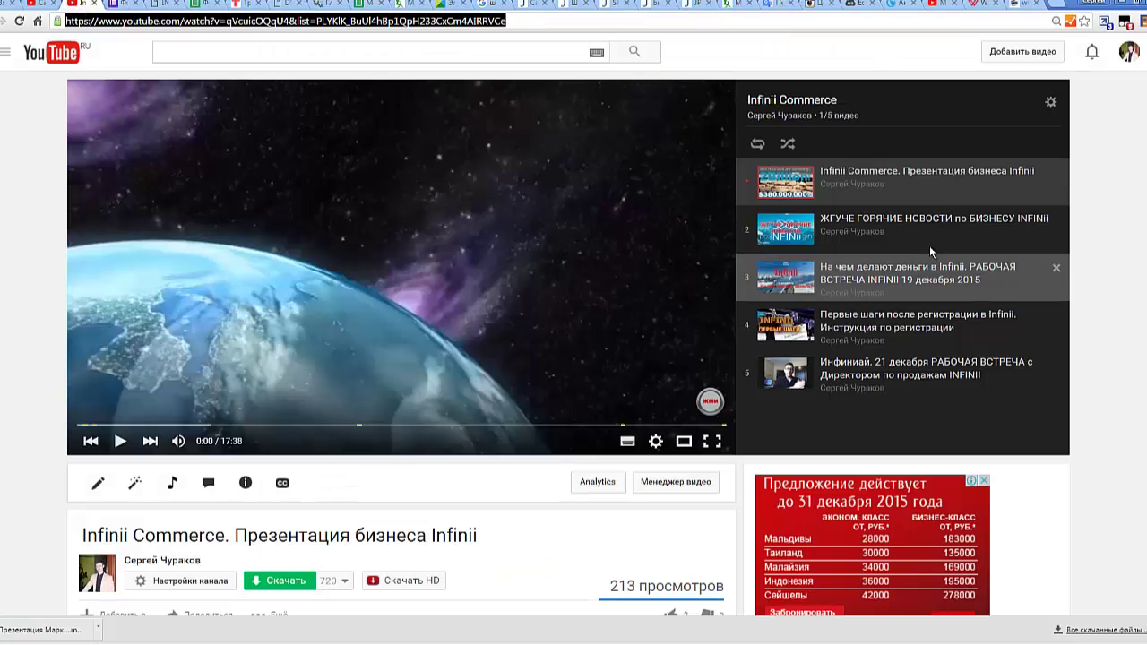
left_click(809, 327)
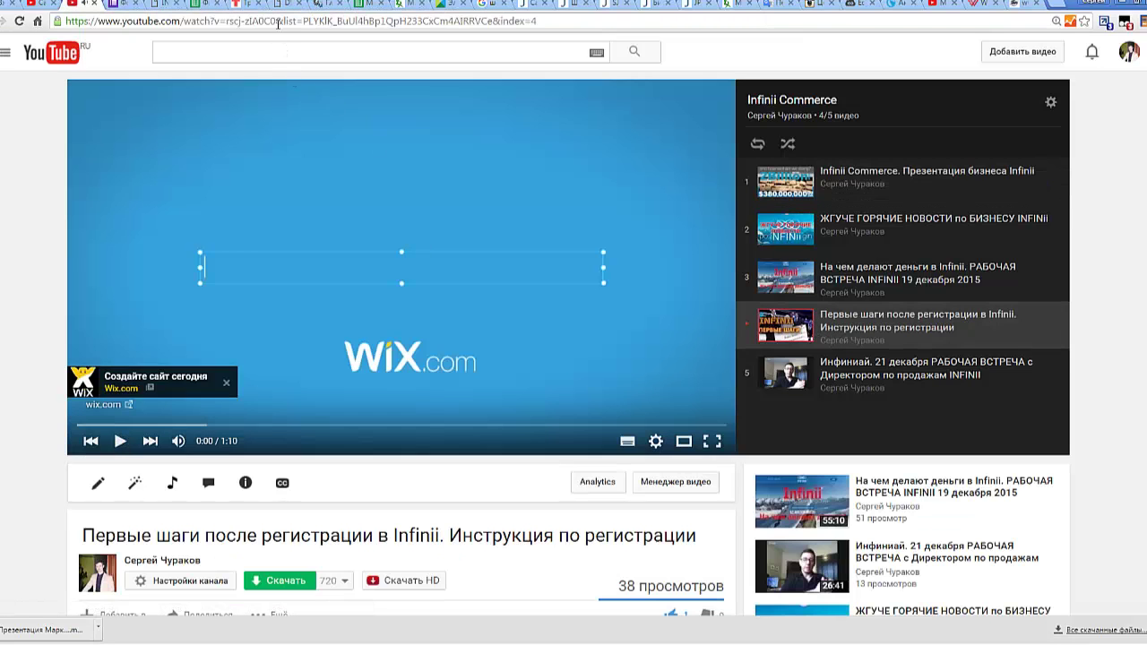
left_click(278, 24)
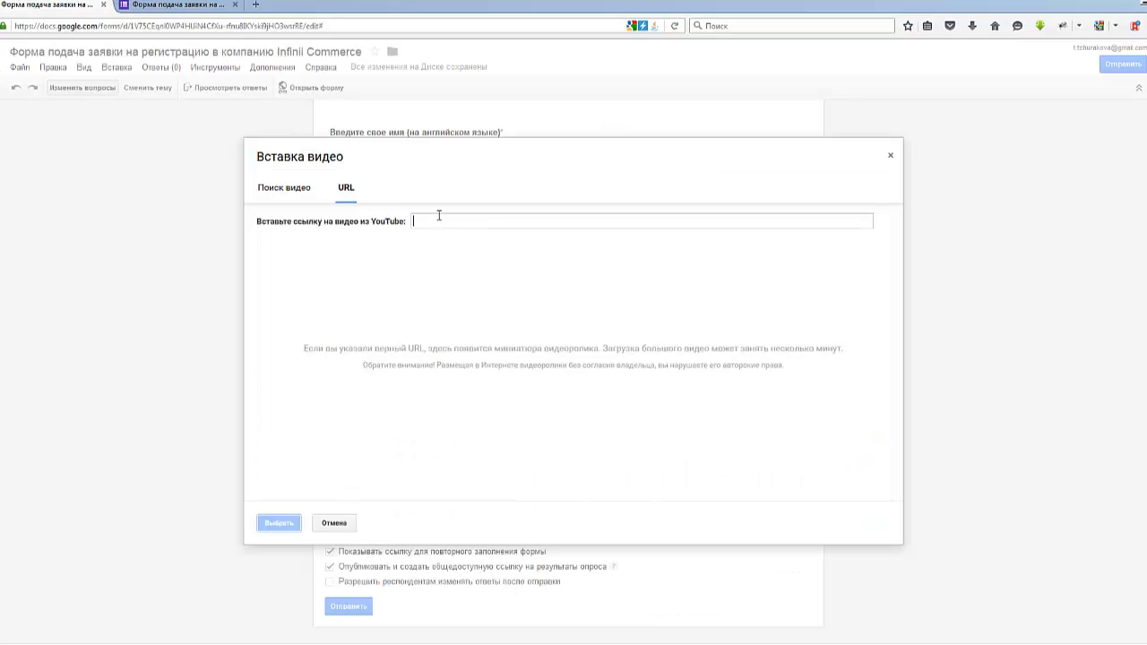
type("https://www.youtube.com/watch?v=rscj-zIA0C0&list=PLYKIK_BuUl4h8p1QpH233CxCm4AIRRVCe&index=4")
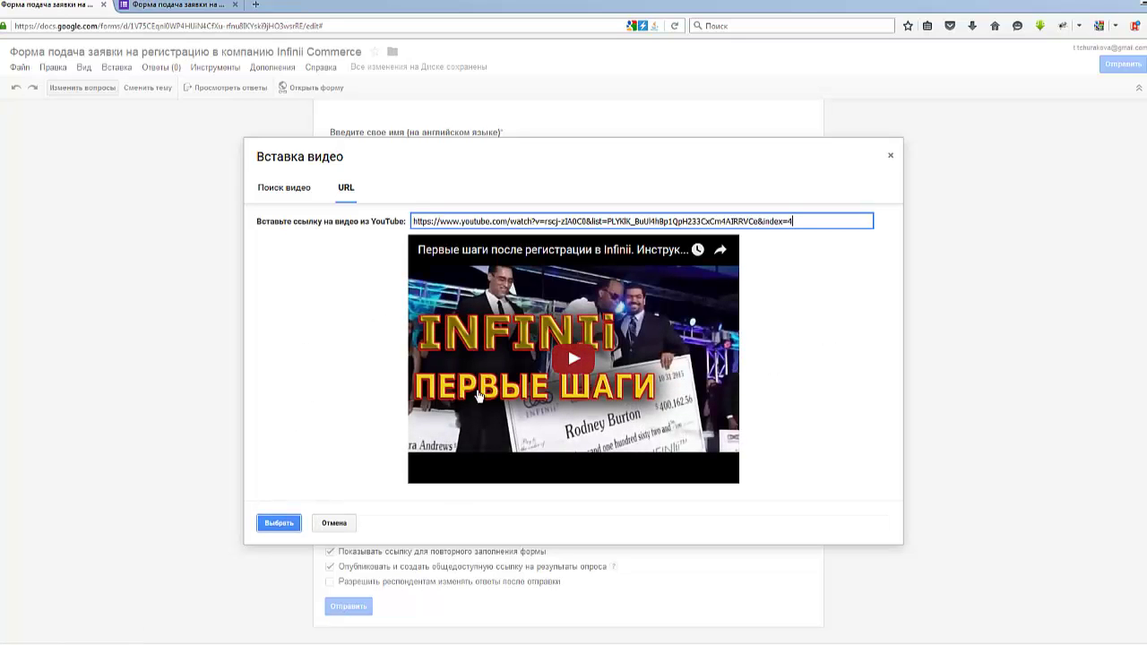
left_click(279, 523)
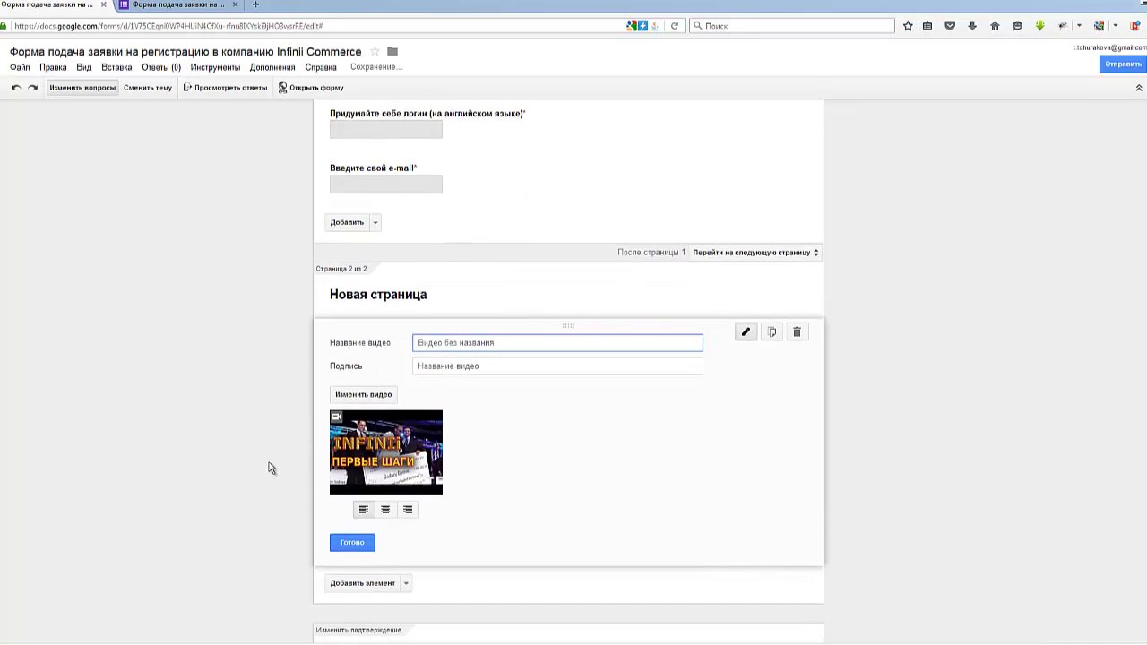
Enlarge the first-steps video on page 2 to the full width of the form and center it
left_click_drag(443, 397, 896, 546)
scroll(868, 510, "down", 3)
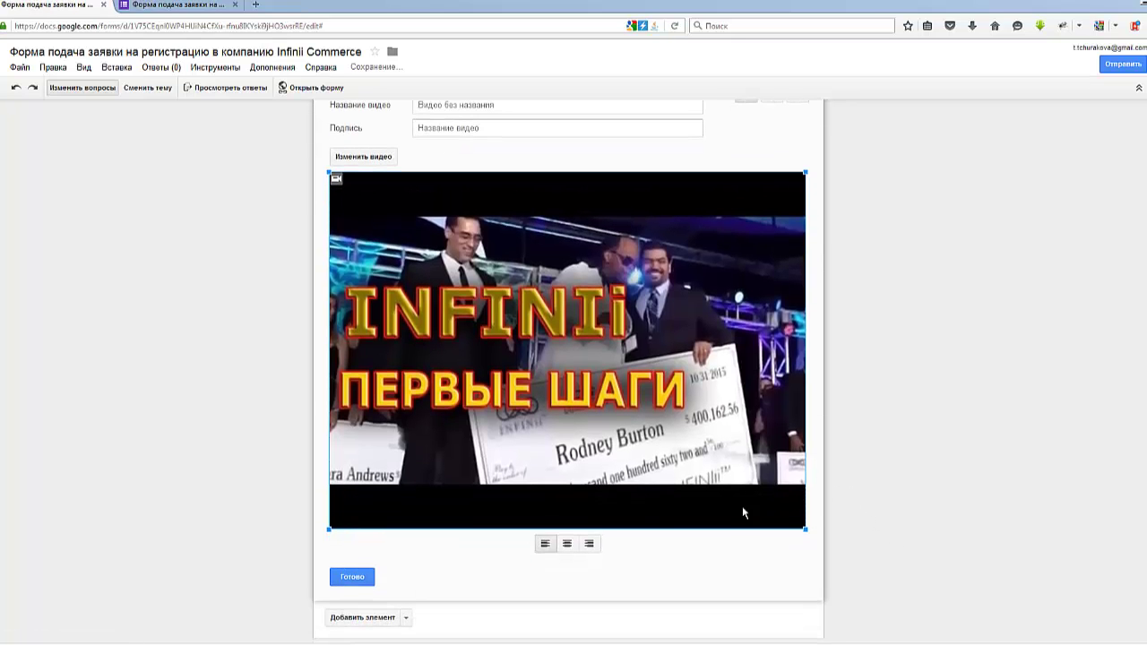
left_click(567, 542)
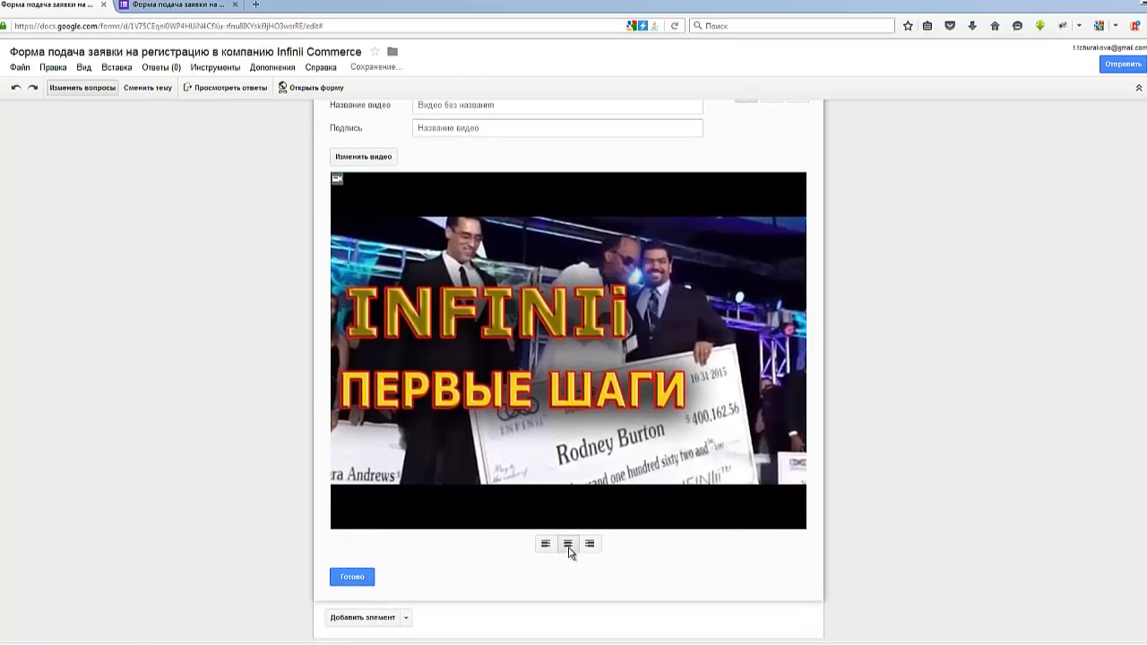
Finish editing the first-steps video on page 2 and title it "Первые шаги после регистрации"
left_click(354, 577)
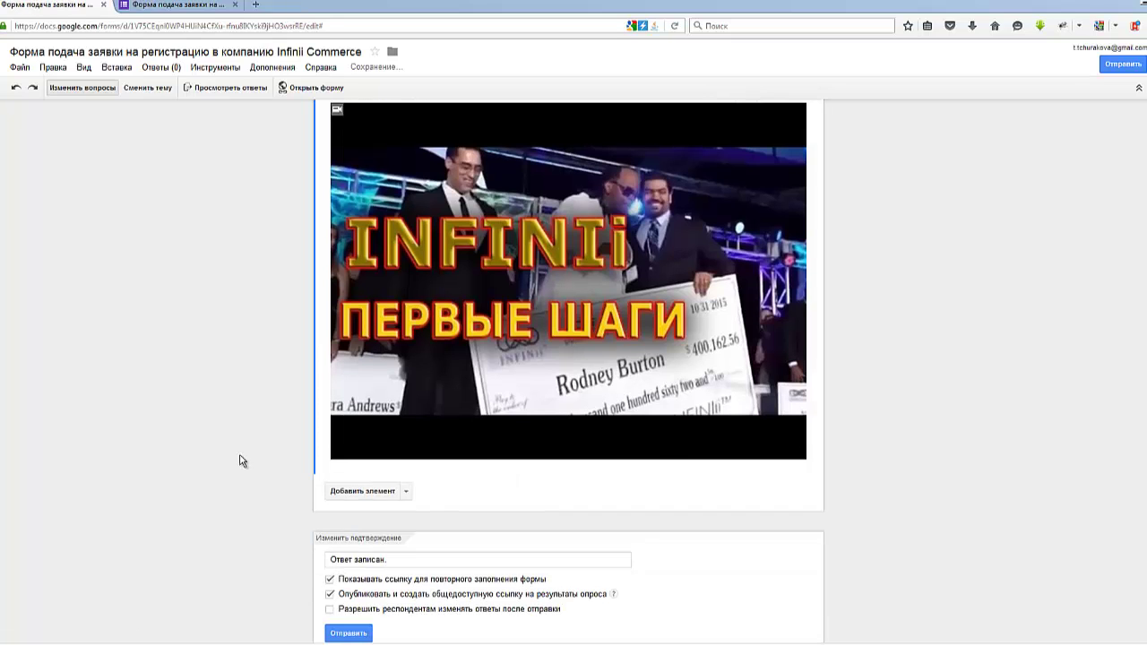
scroll(349, 330, "up", 2)
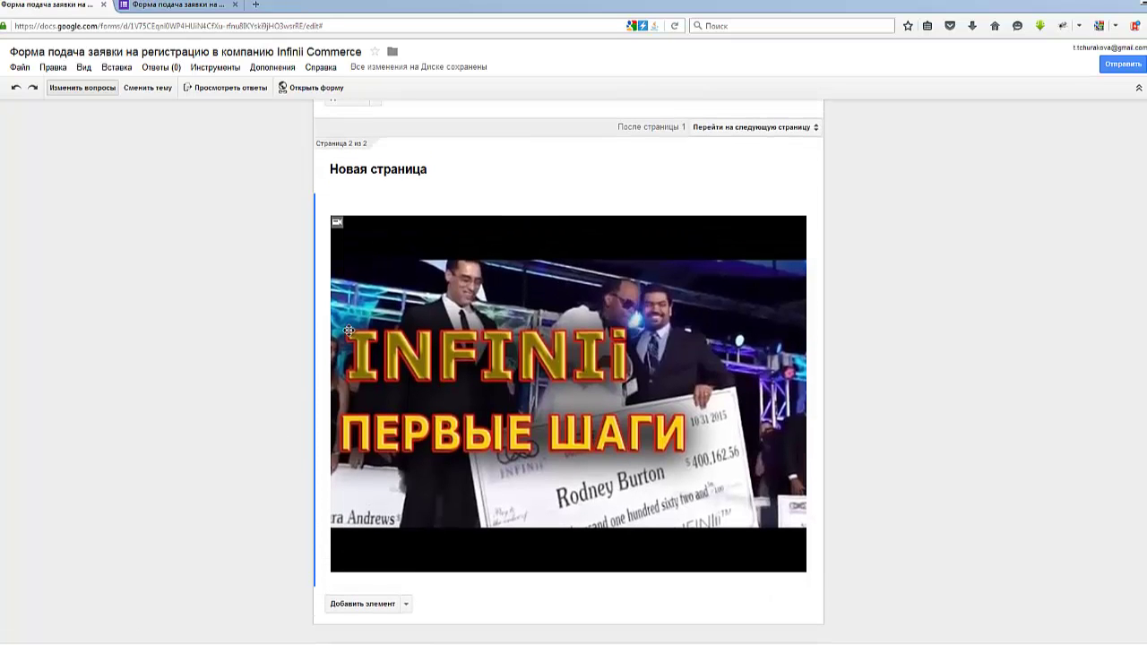
left_click(407, 180)
left_click(443, 219)
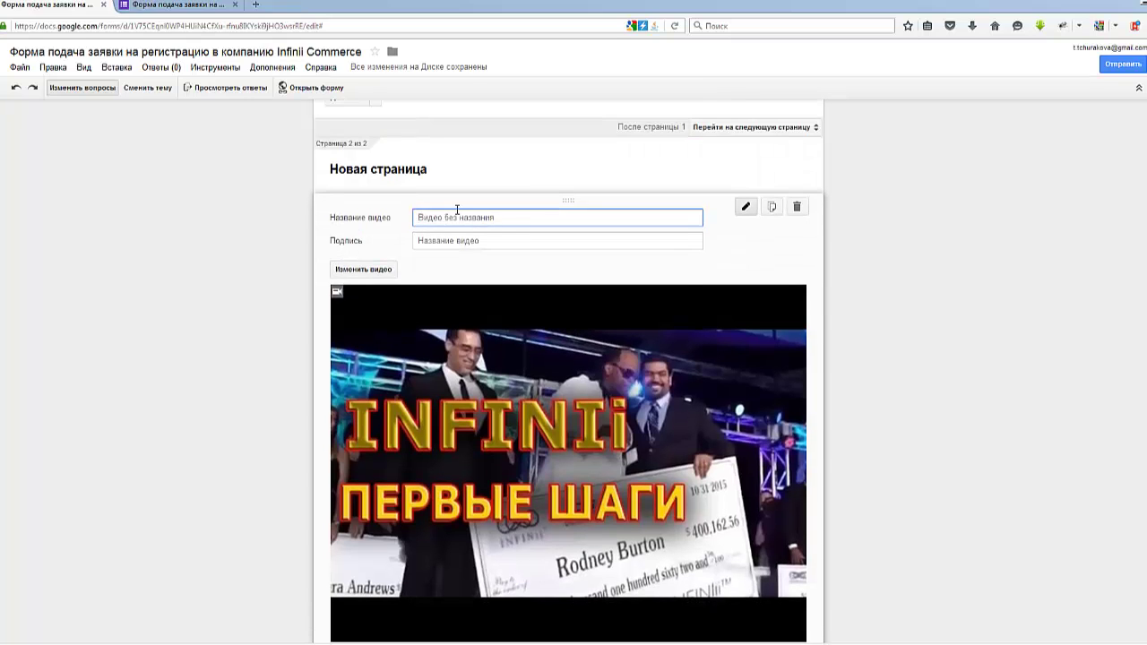
type("Первые шаги после регистрации")
scroll(268, 412, "down", 3)
left_click(351, 525)
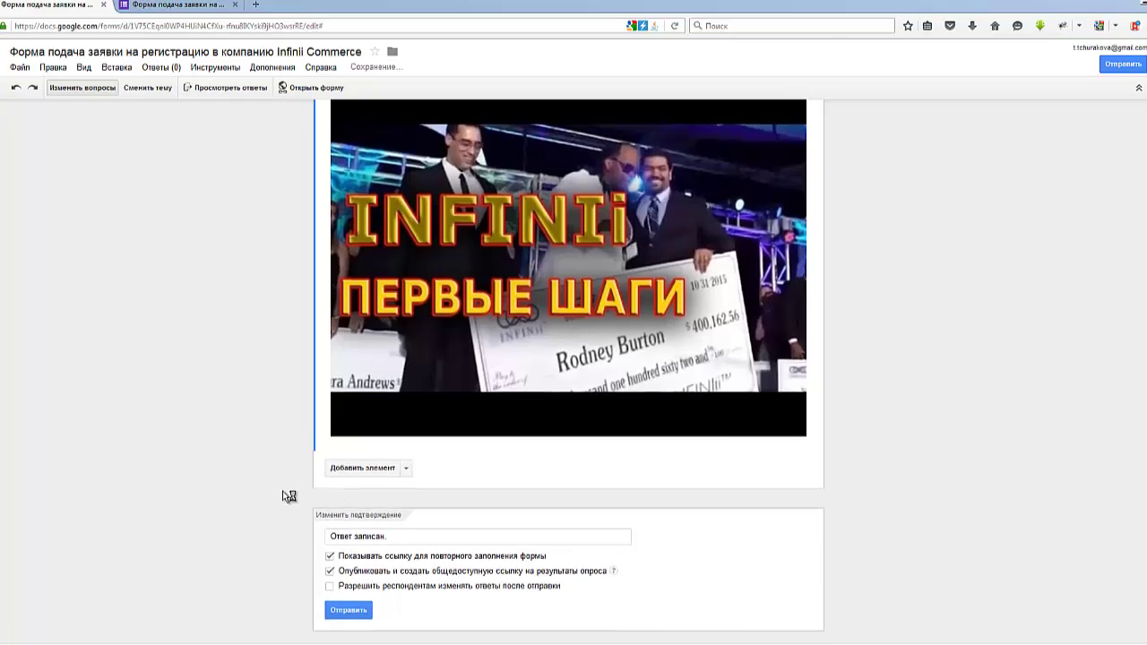
Review the form's questions in the editor and the live form, and view the options for saving responses
scroll(289, 495, "up", 2)
scroll(314, 251, "up", 2)
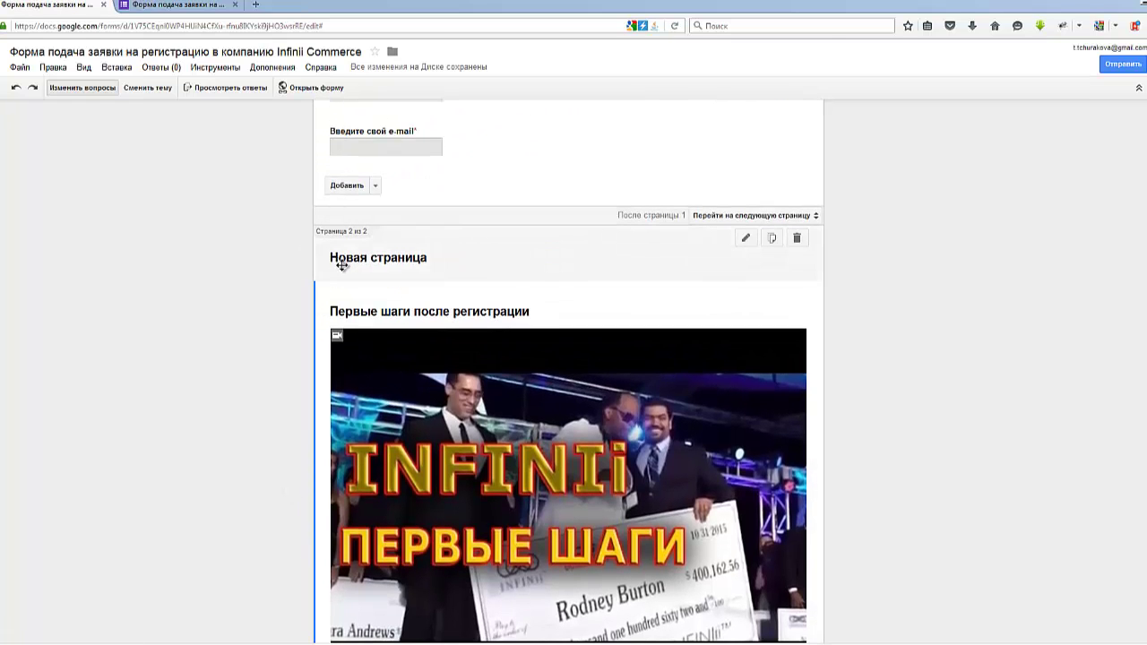
scroll(381, 258, "up", 3)
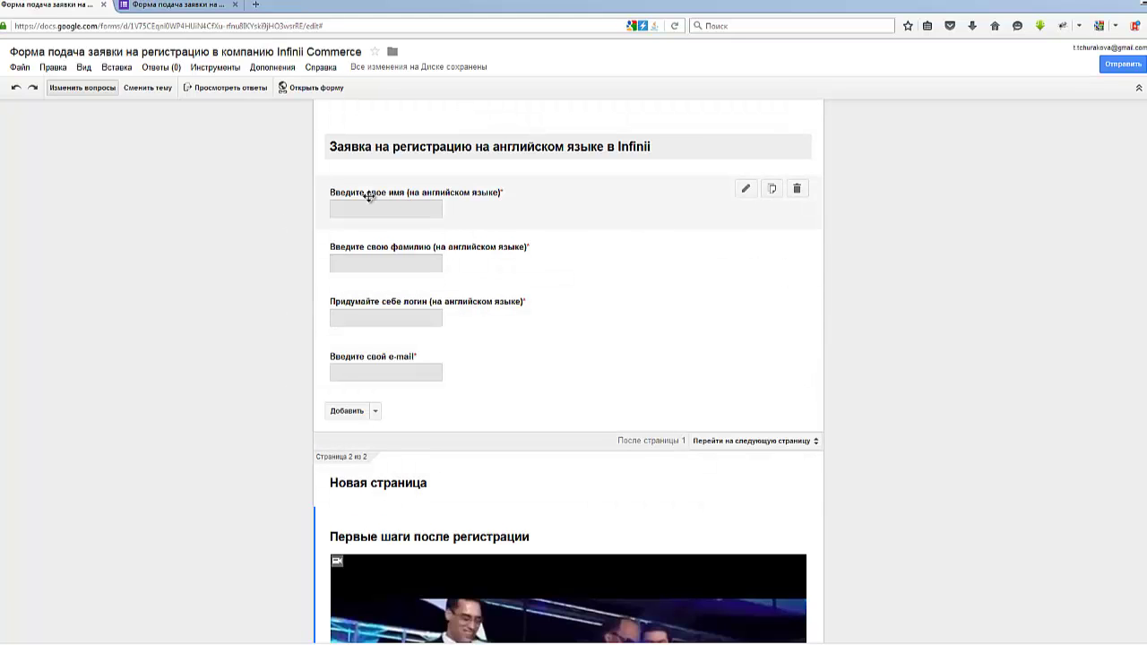
left_click(176, 9)
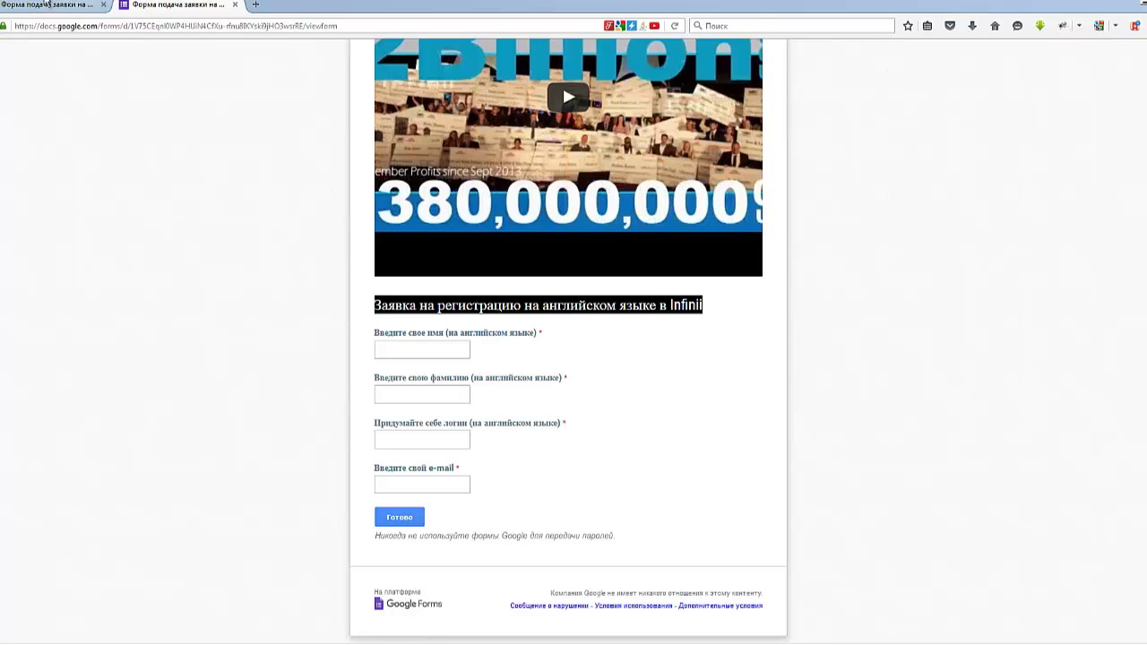
key("ctrl+shift+Tab")
scroll(273, 179, "up", 3)
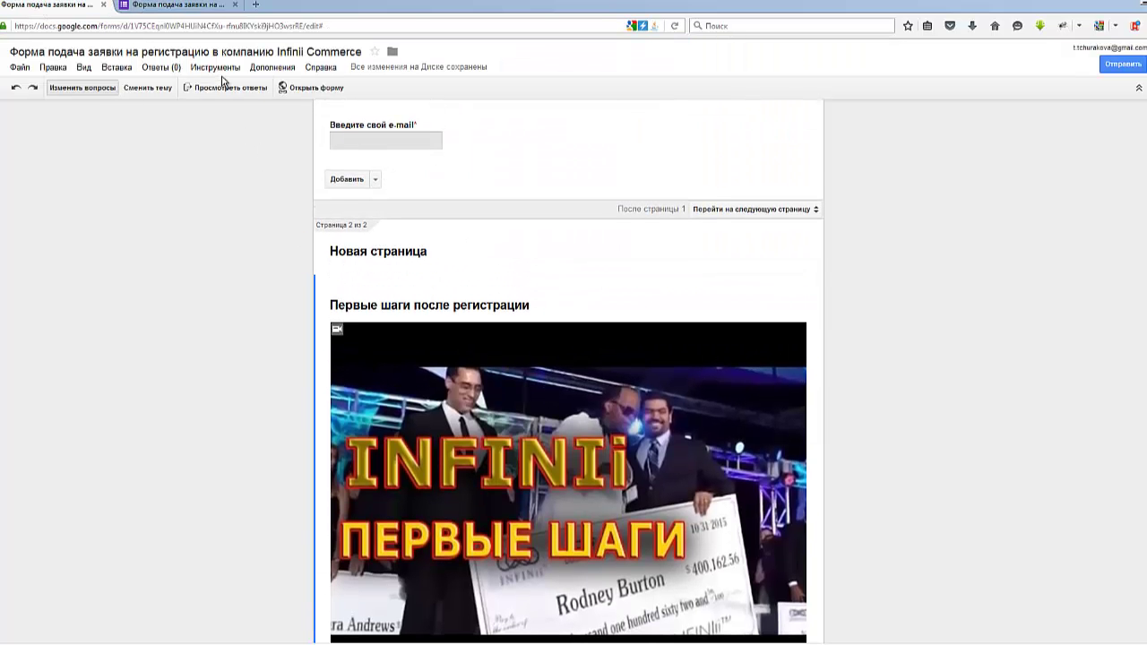
left_click(224, 87)
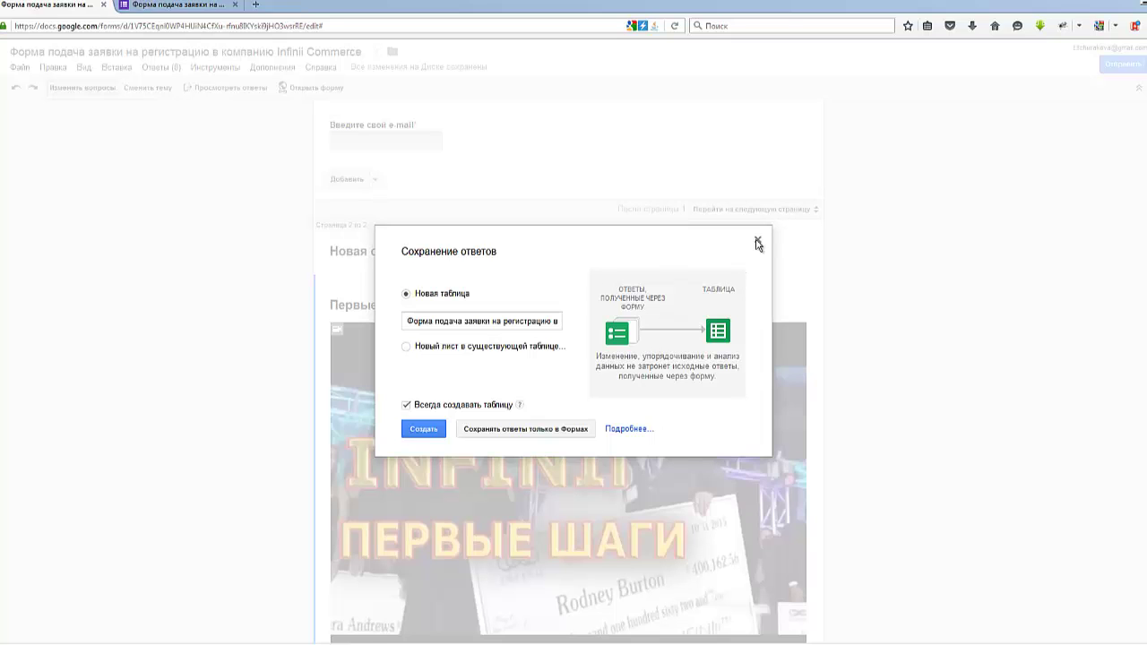
left_click(756, 243)
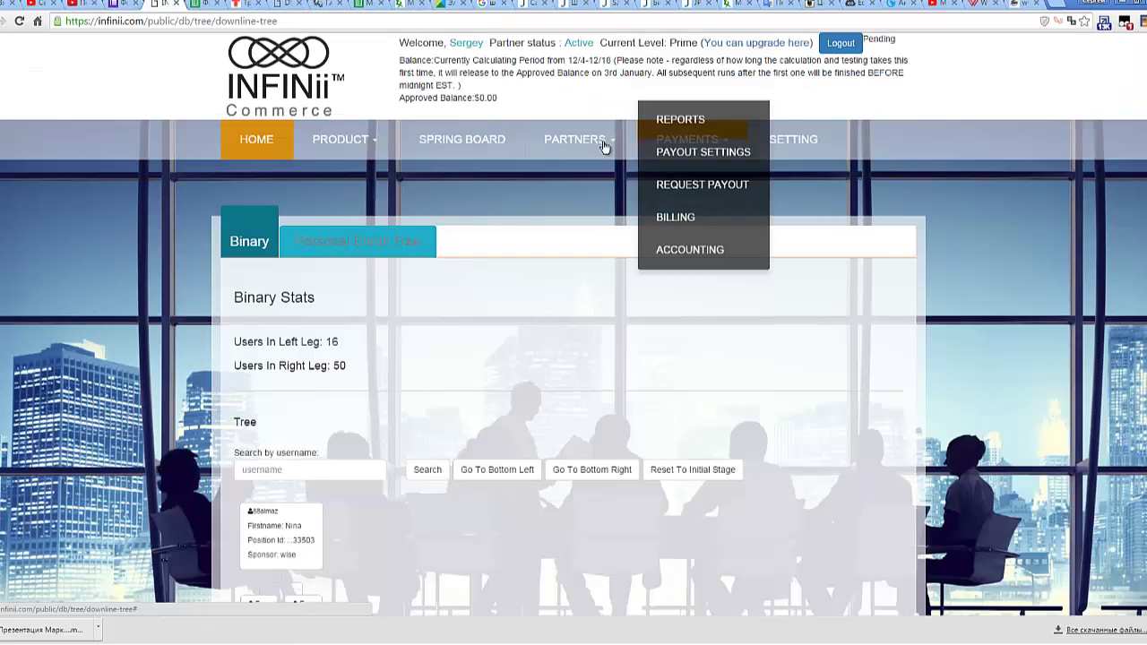
Switch to the Infinii partner site and open the Binary View report
mouse_move(605, 146)
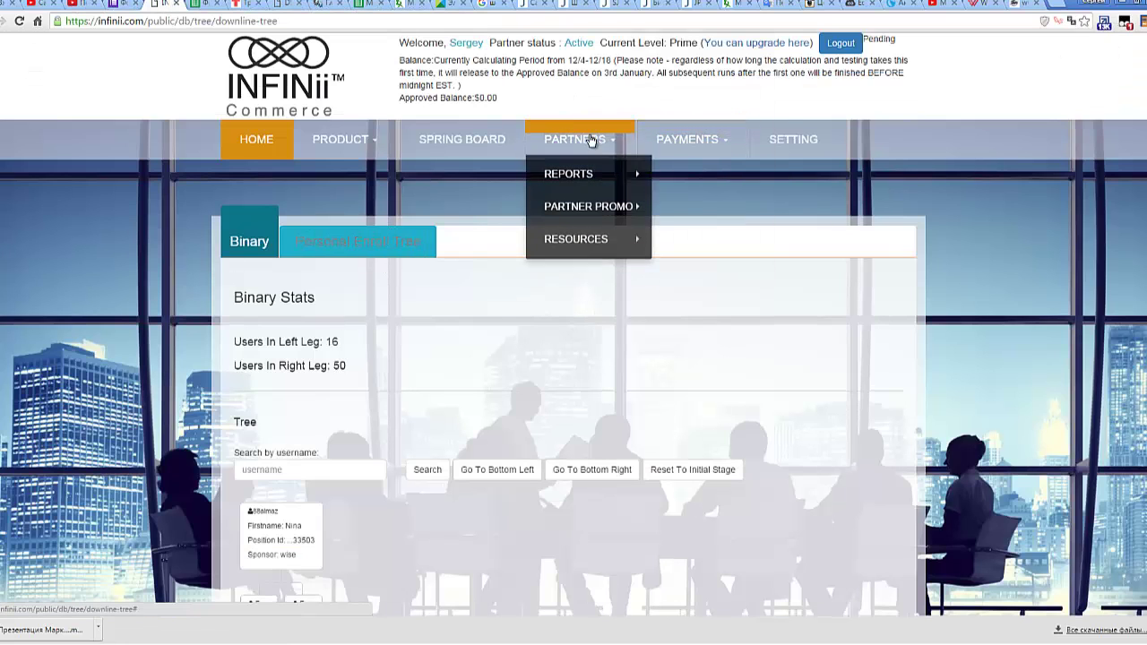
mouse_move(582, 182)
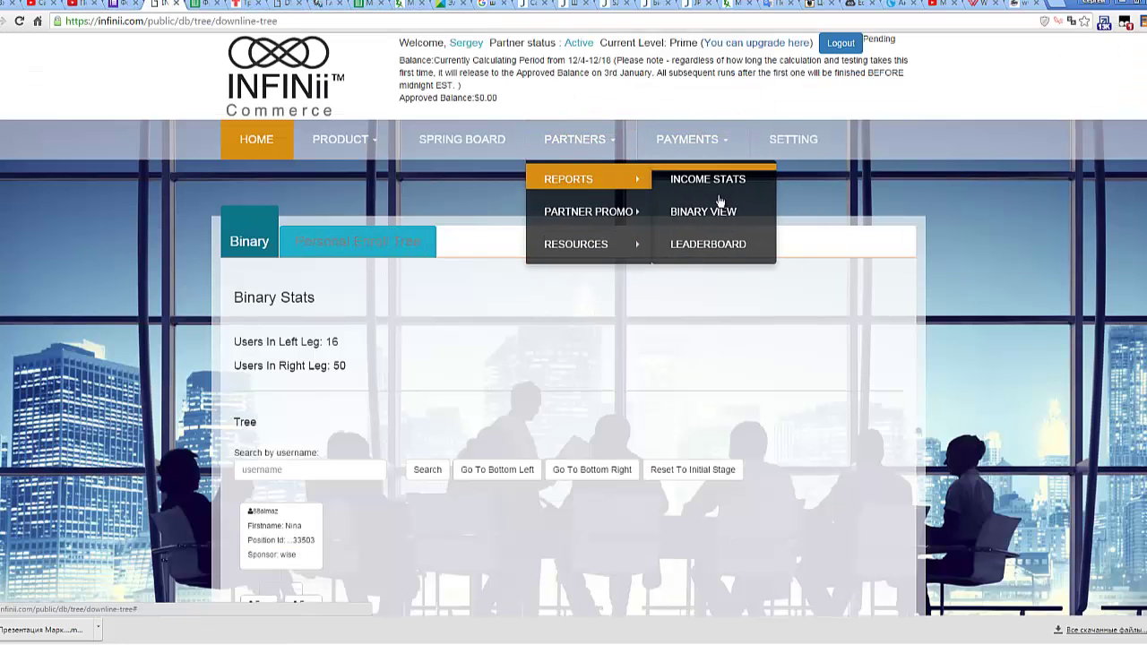
left_click(690, 215)
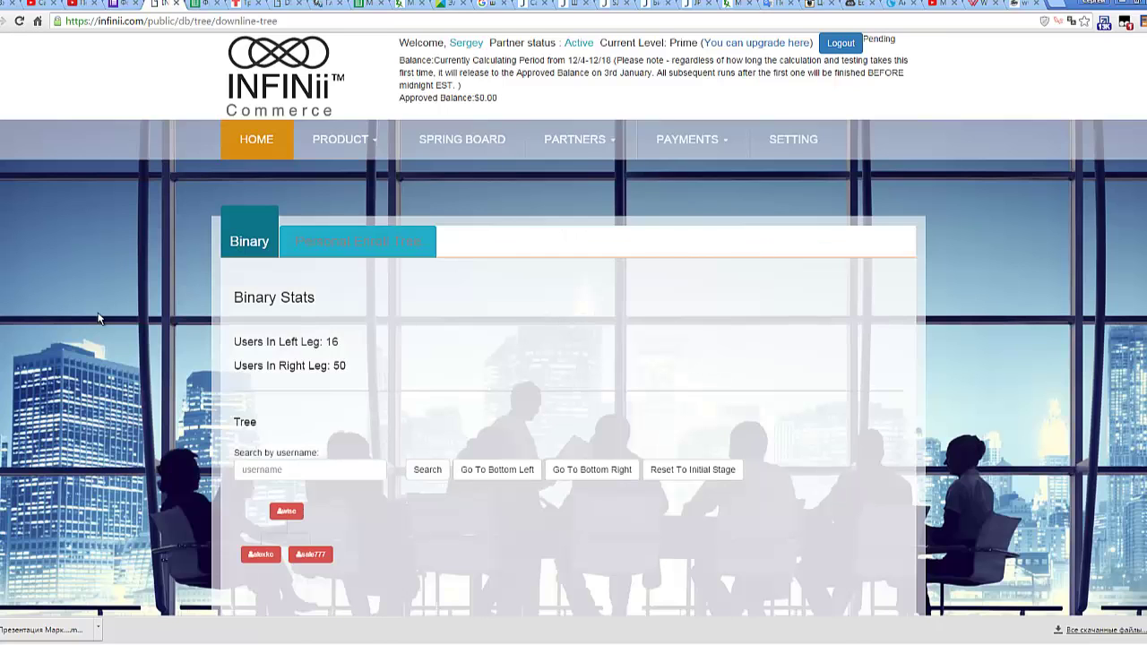
scroll(109, 317, "down", 3)
scroll(109, 318, "up", 2)
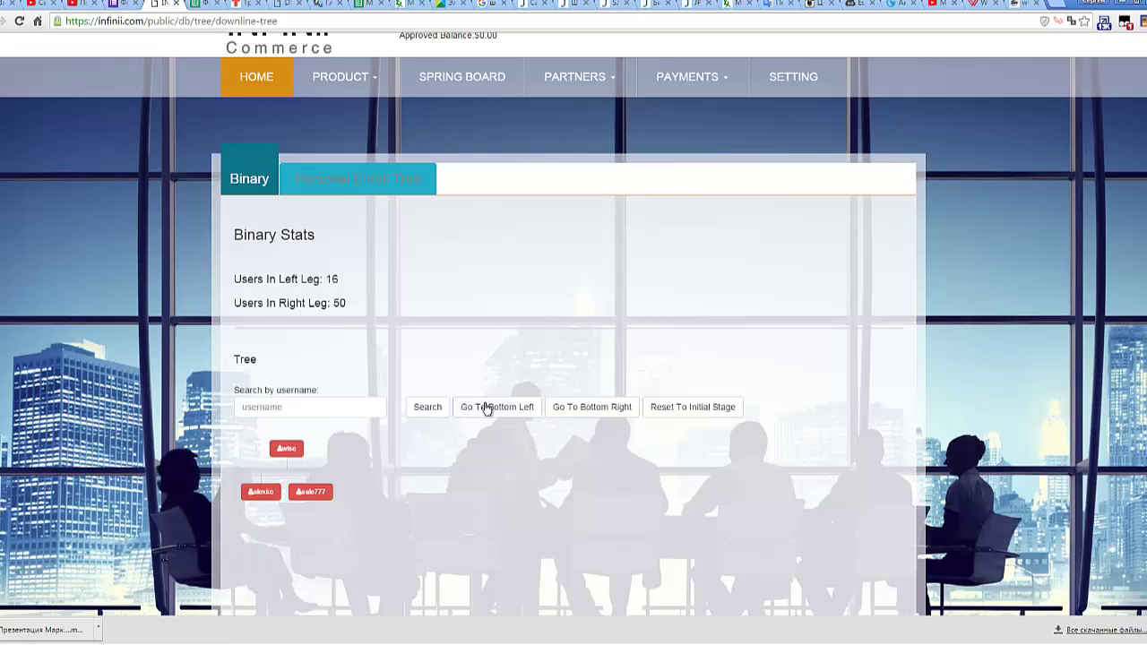
scroll(609, 396, "down", 1)
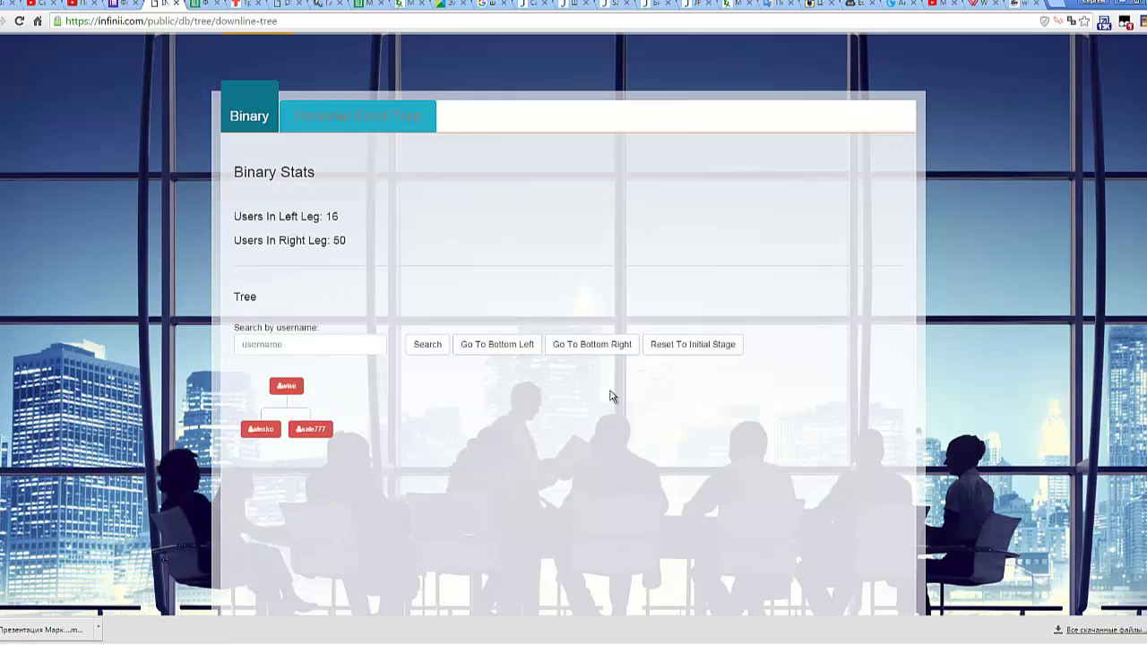
Go to the bottom of the tree's right leg, open the invitation for the right free position, and examine its name and email fields
left_click(597, 349)
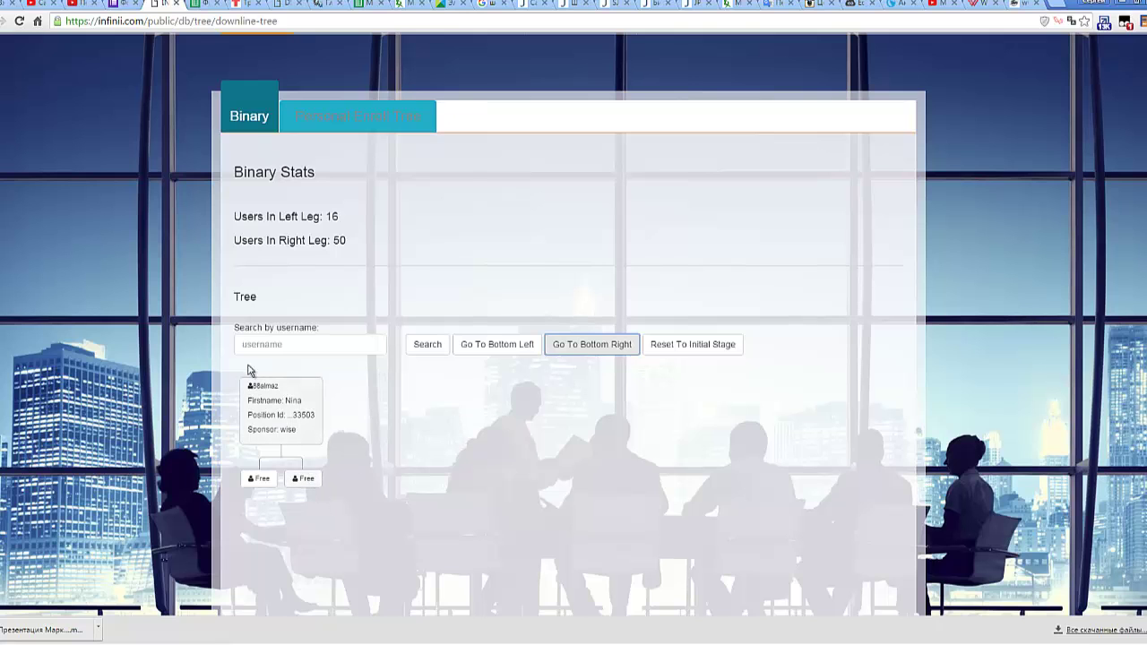
left_click(309, 481)
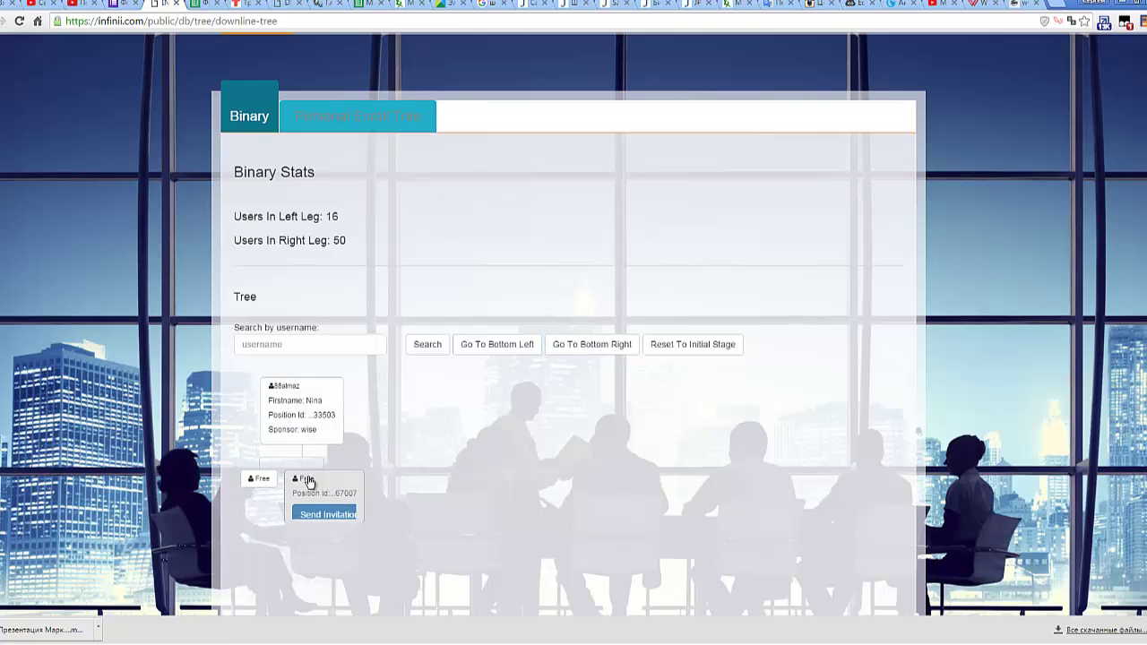
left_click(329, 515)
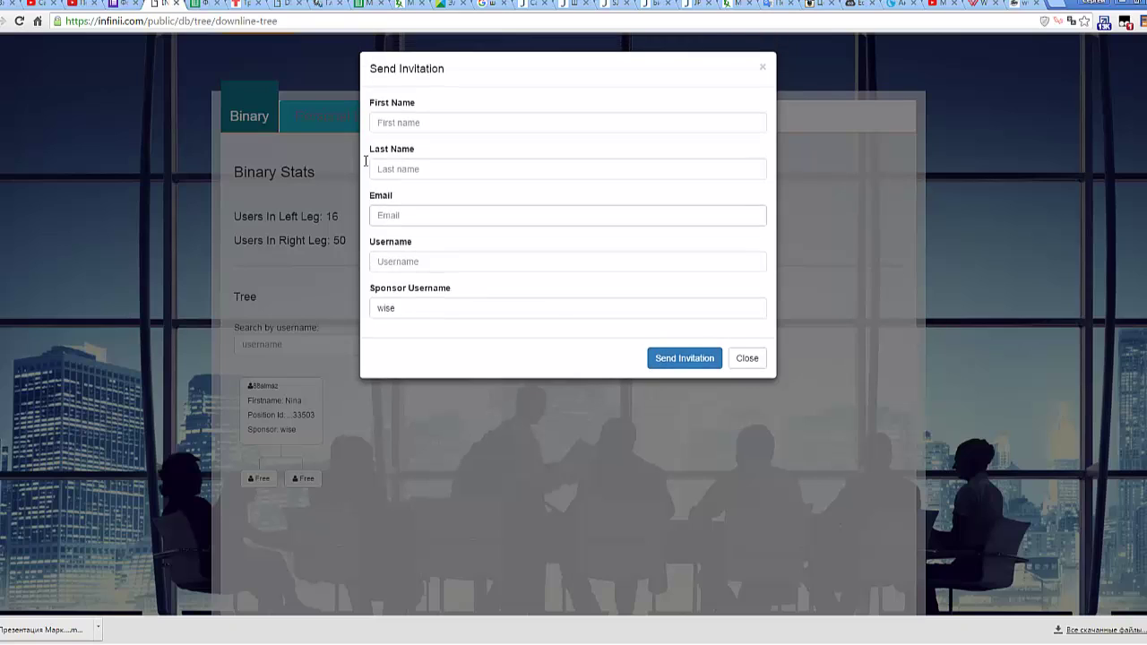
left_click(377, 123)
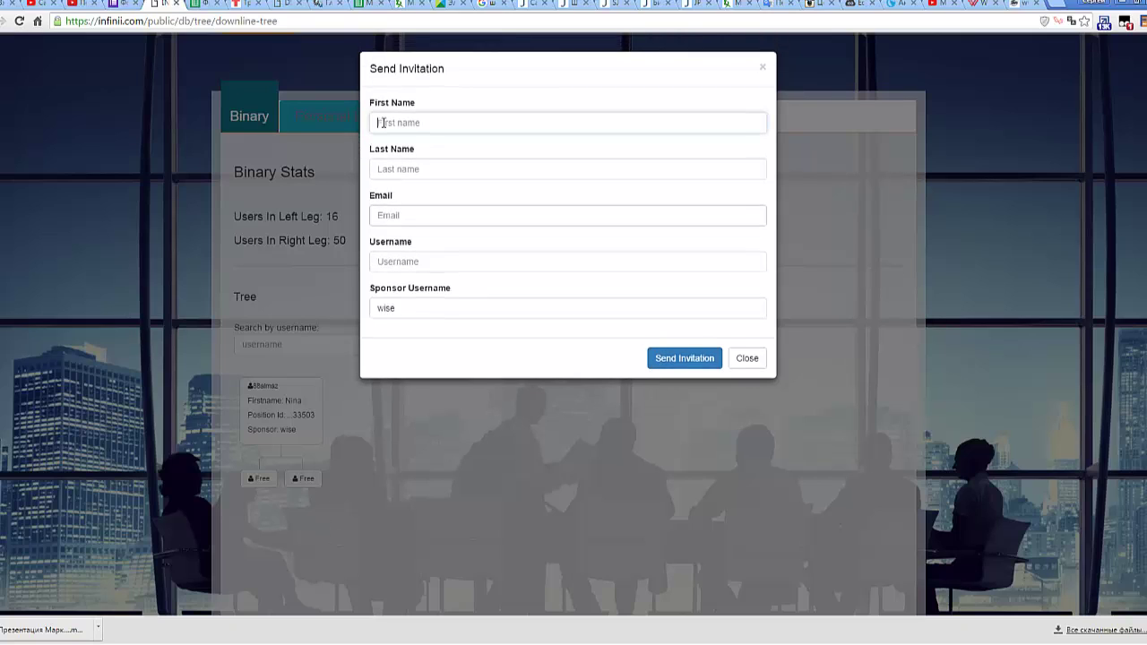
left_click(386, 169)
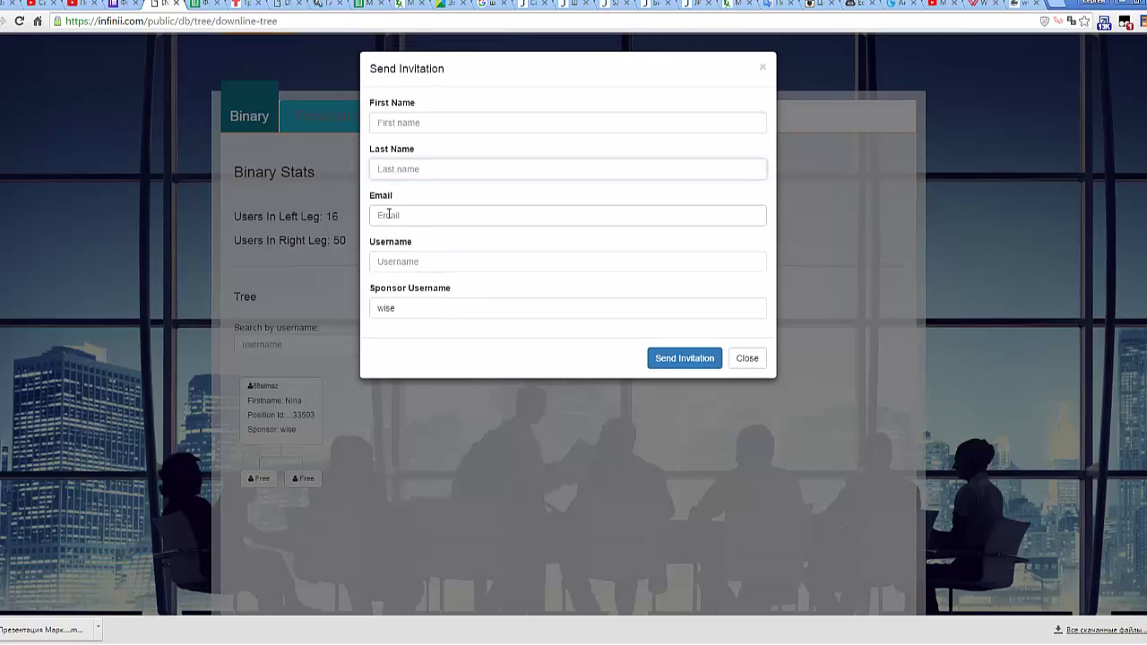
left_click(389, 214)
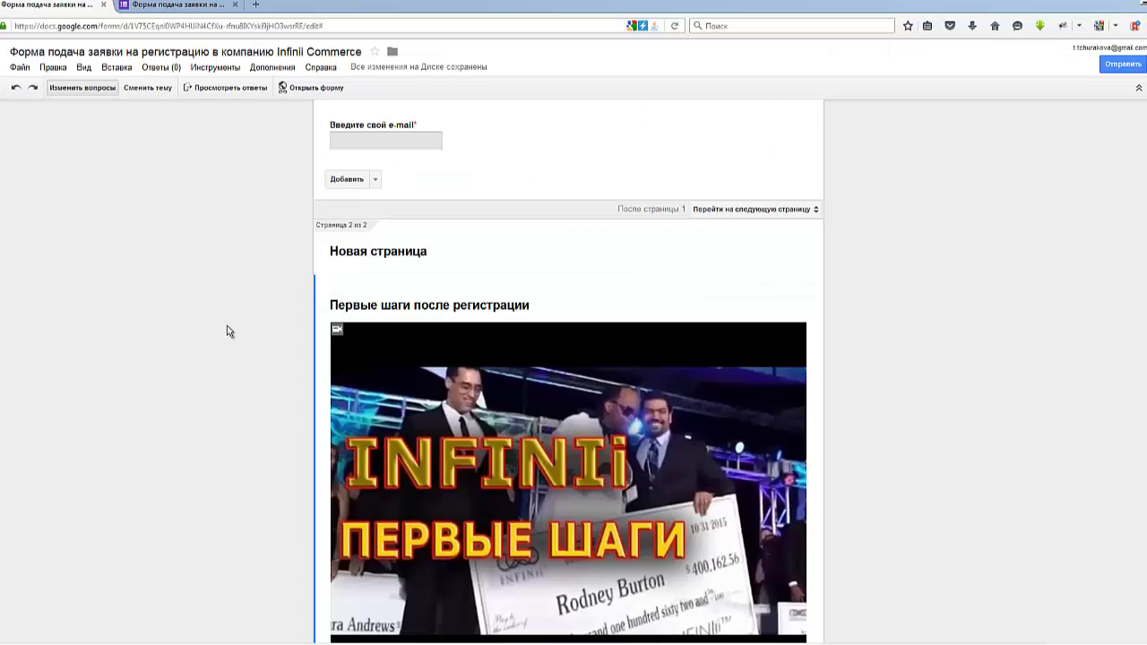
scroll(227, 325, "down", 3)
scroll(223, 344, "up", 5)
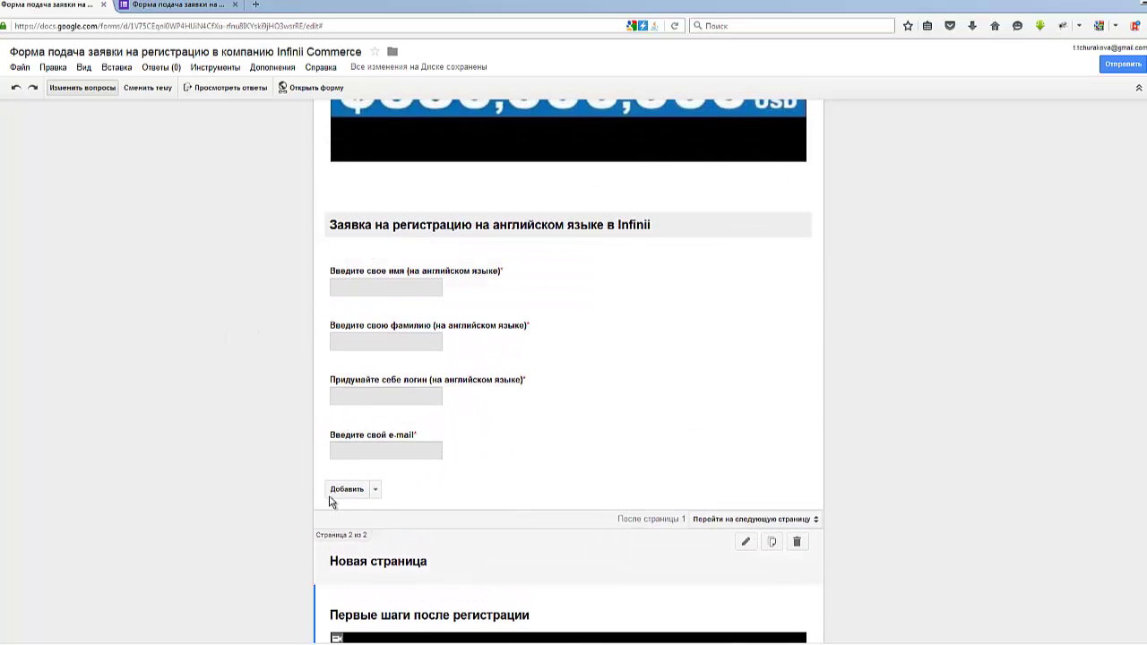
scroll(274, 460, "down", 1)
scroll(274, 461, "up", 2)
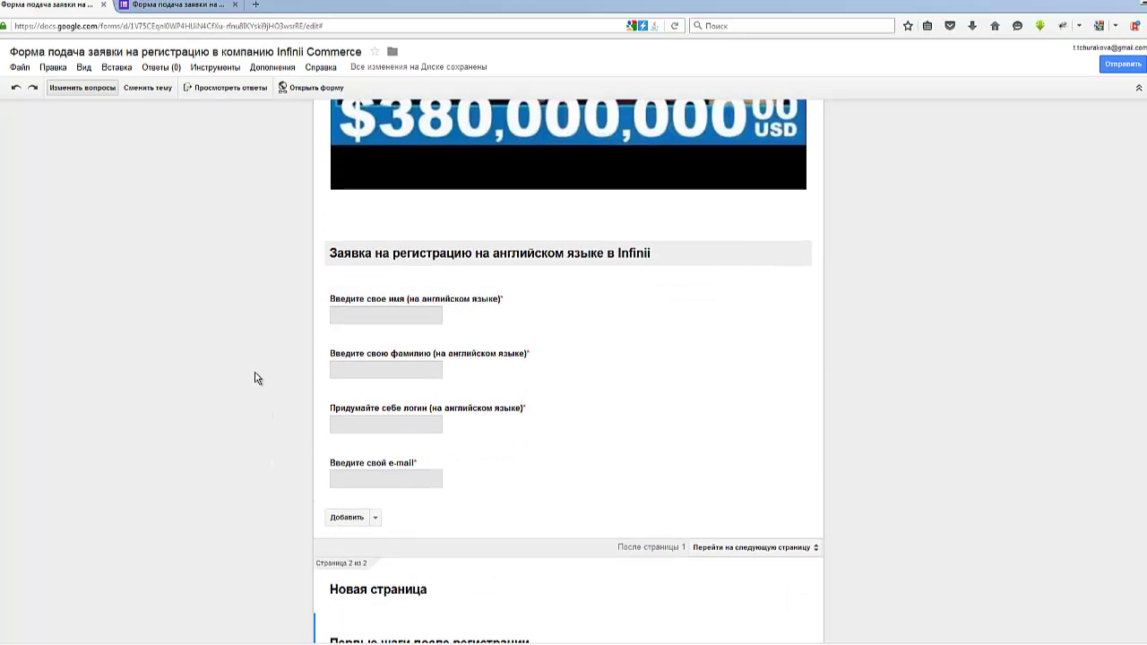
scroll(248, 388, "down", 5)
scroll(358, 349, "up", 2)
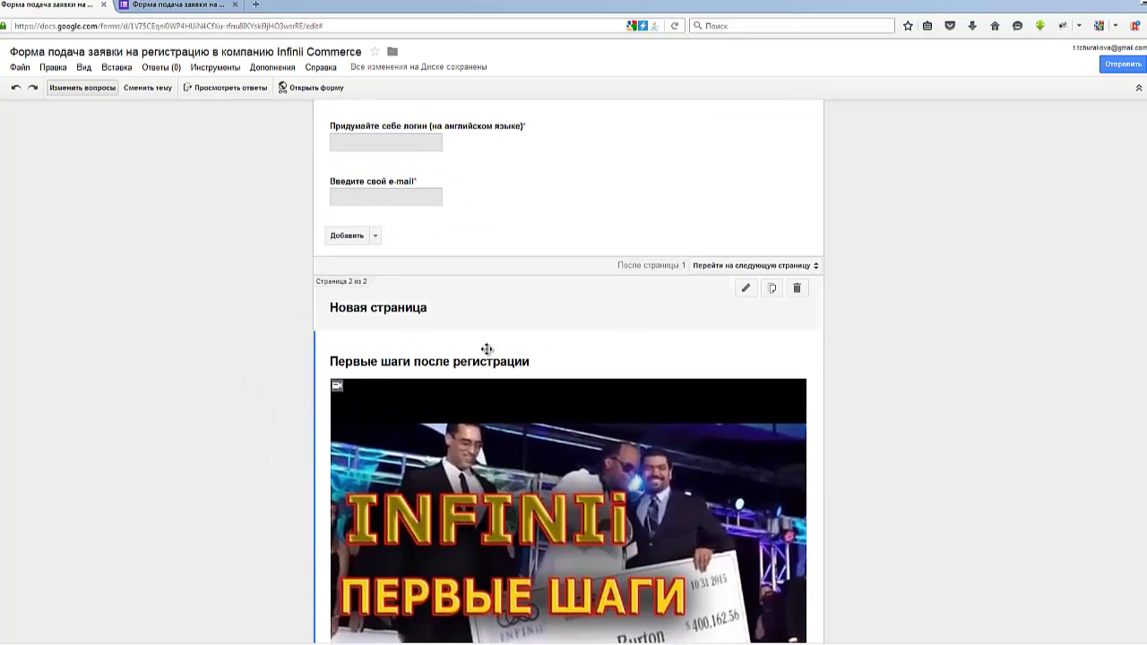